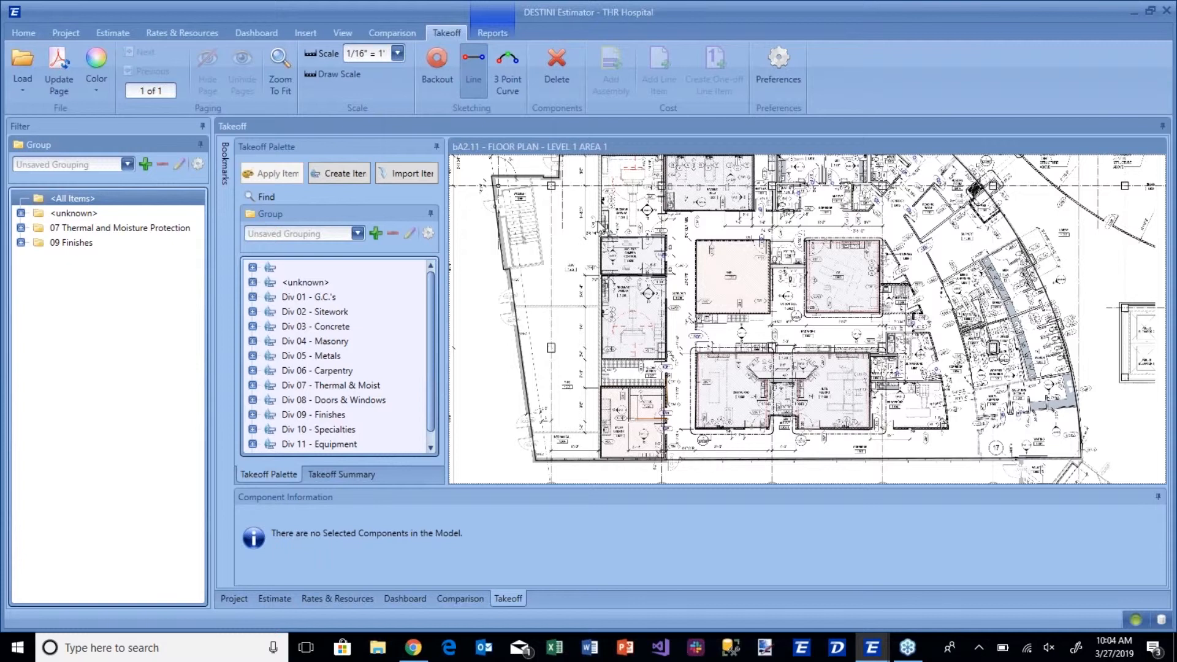
# Expand Div 01 - G.C.'s in the takeoff palette down to the items under 01000.400 Temporary Facilities.
pyautogui.moveTo(641, 201); pyautogui.dragTo(598, 230)
pyautogui.scroll(5, 623, 317)
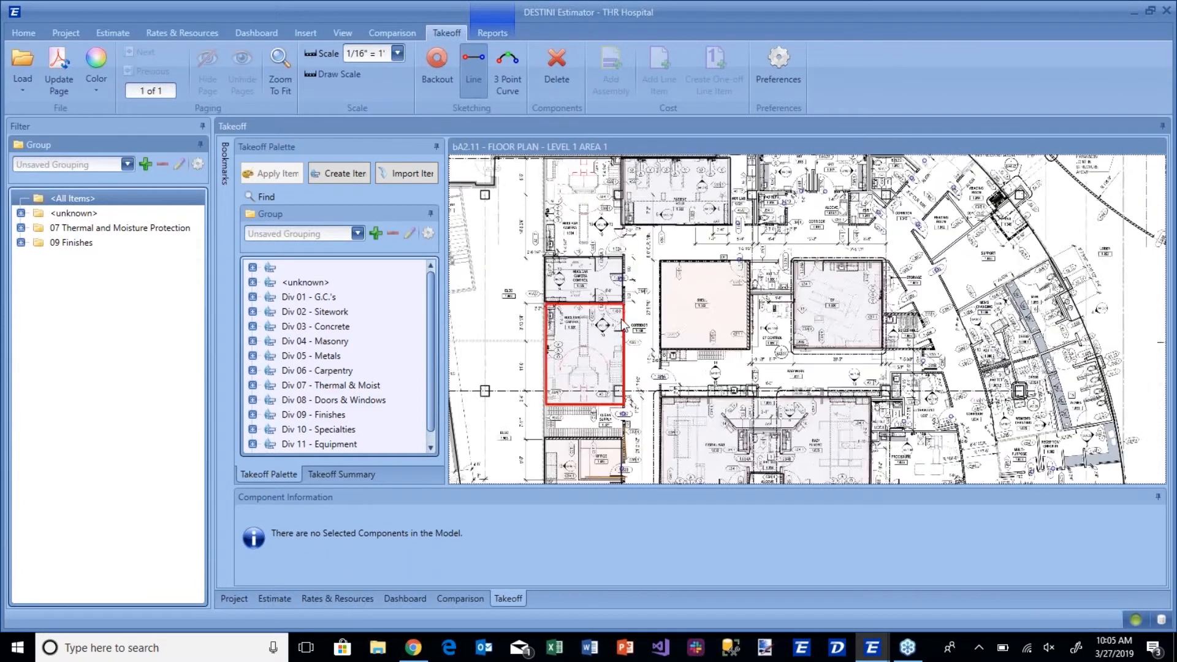
pyautogui.moveTo(668, 298); pyautogui.dragTo(757, 300)
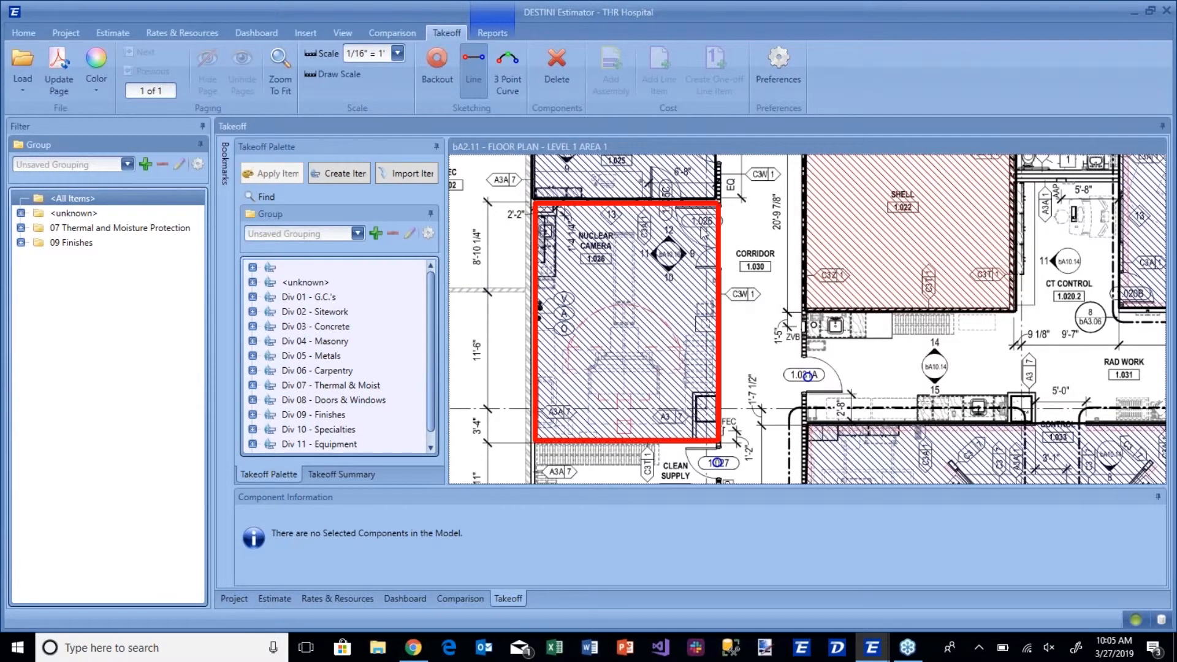
pyautogui.scroll(-1, 429, 294)
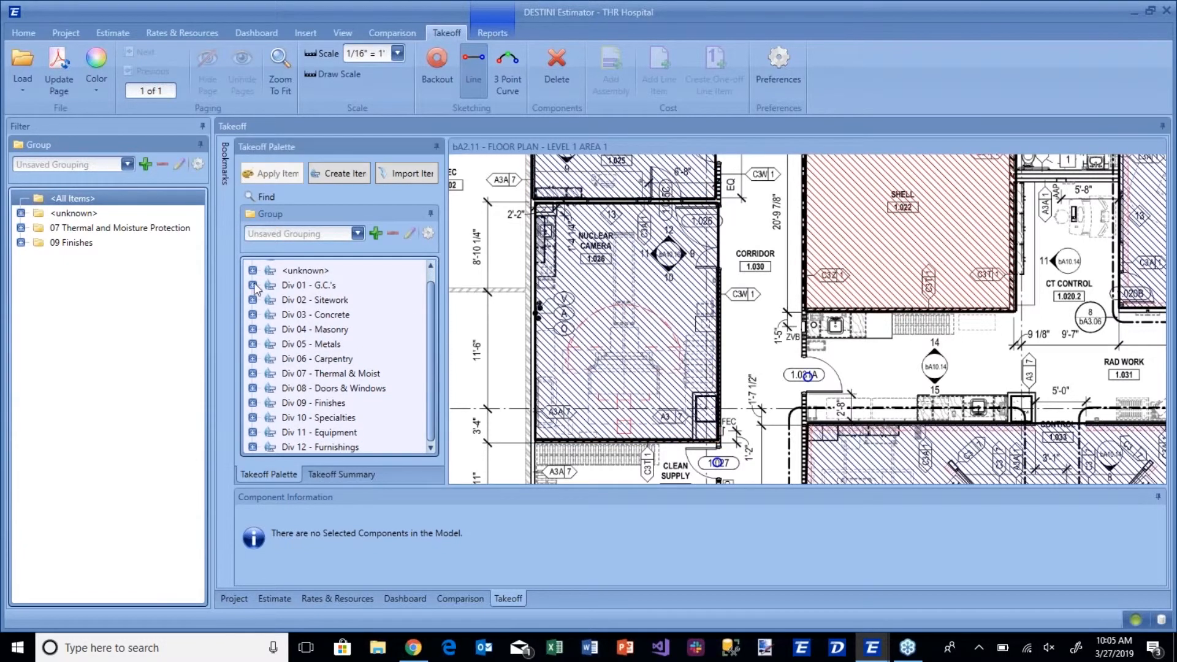
pyautogui.click(252, 286)
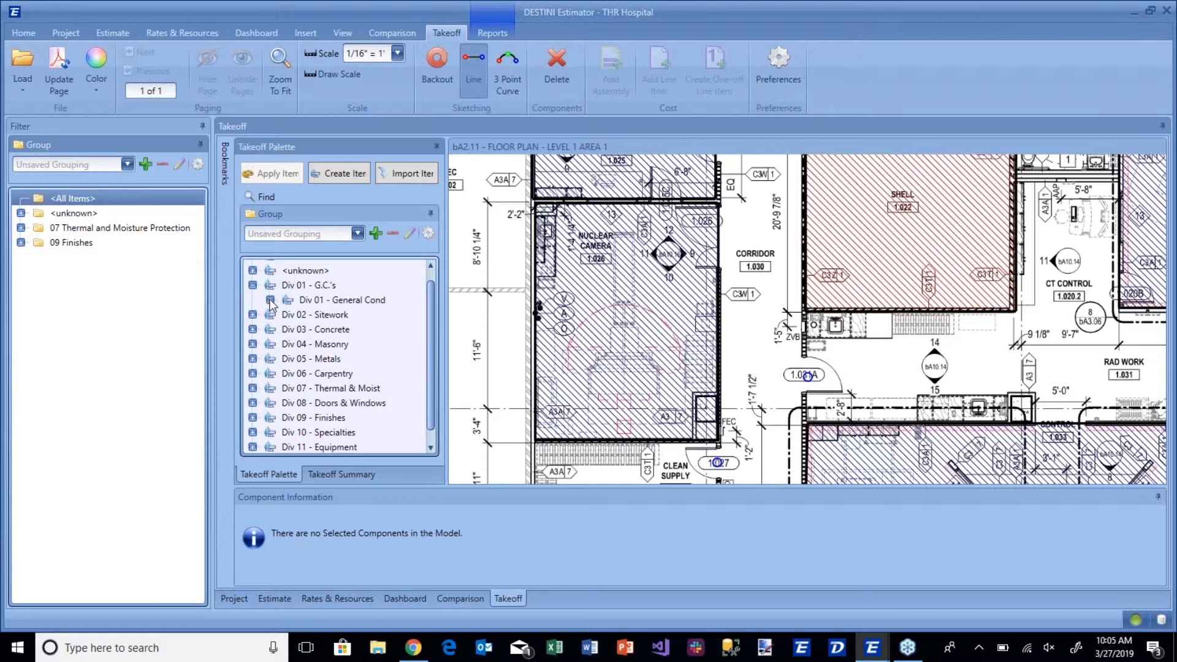
pyautogui.click(271, 301)
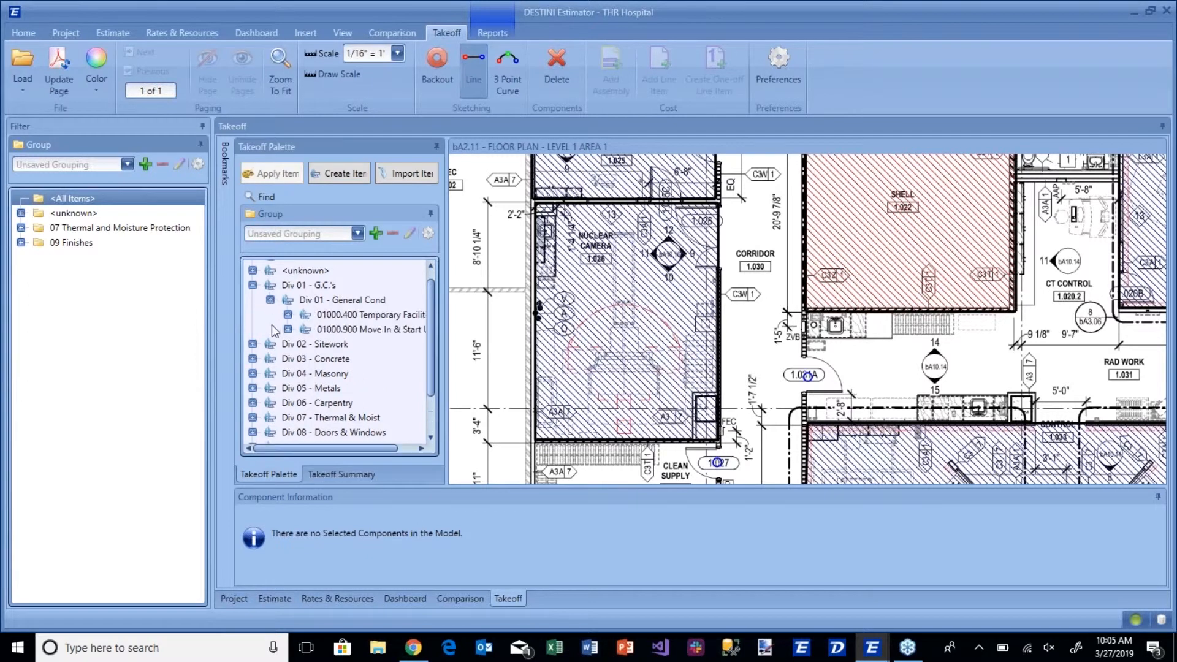
pyautogui.click(288, 315)
pyautogui.scroll(-1, 306, 313)
pyautogui.scroll(1, 312, 310)
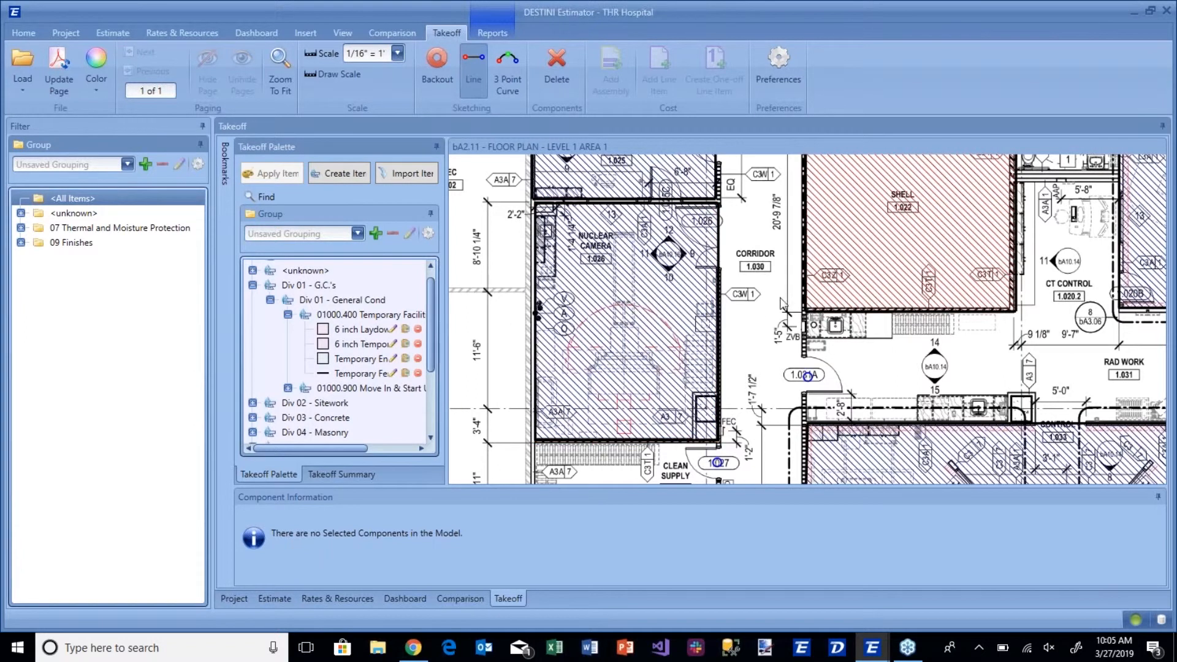
# Display the takeoff summary and widen its pane and Name column to review the component quantities.
pyautogui.scroll(-5, 795, 295)
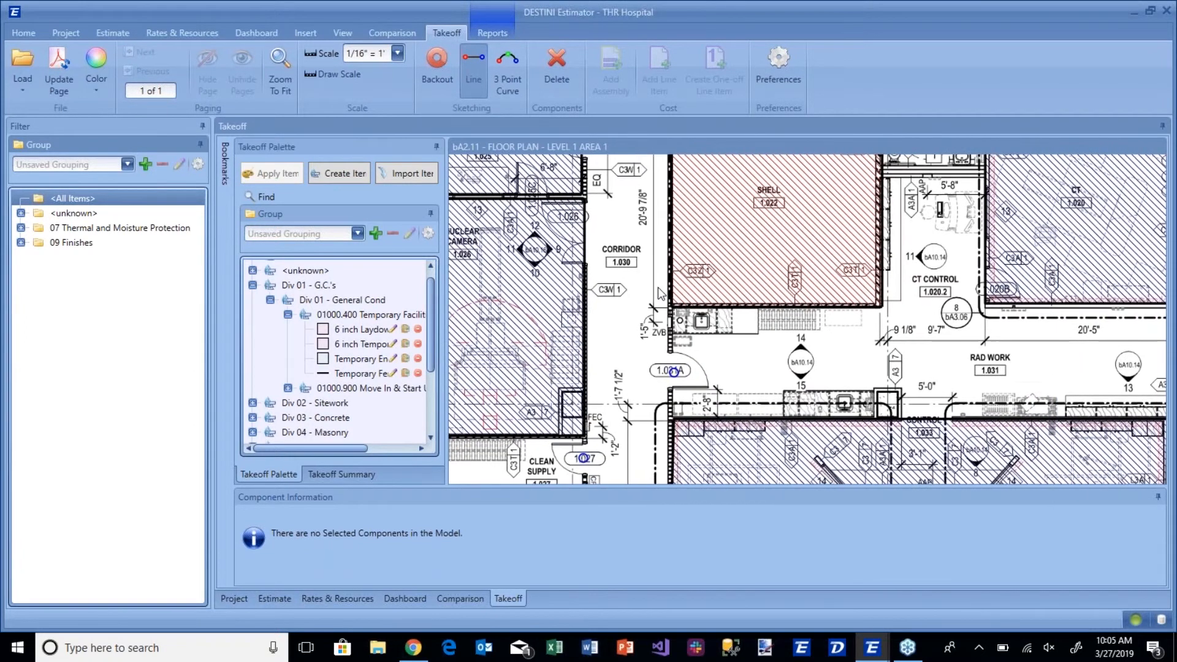
pyautogui.scroll(-3, 677, 279)
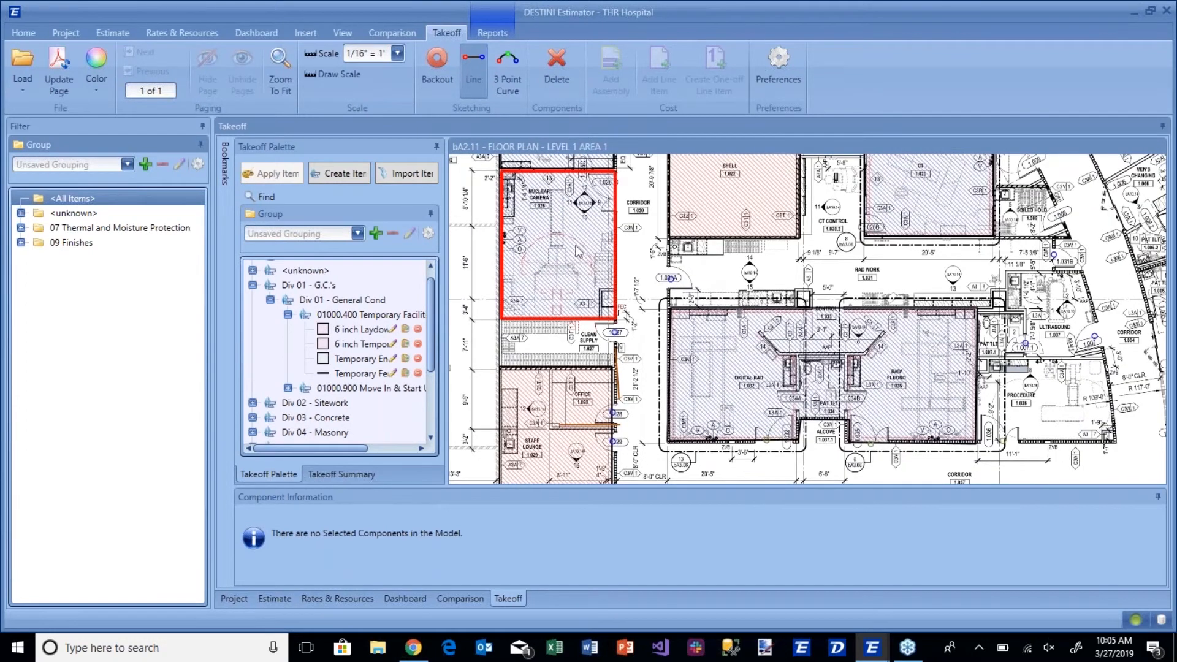
pyautogui.click(362, 475)
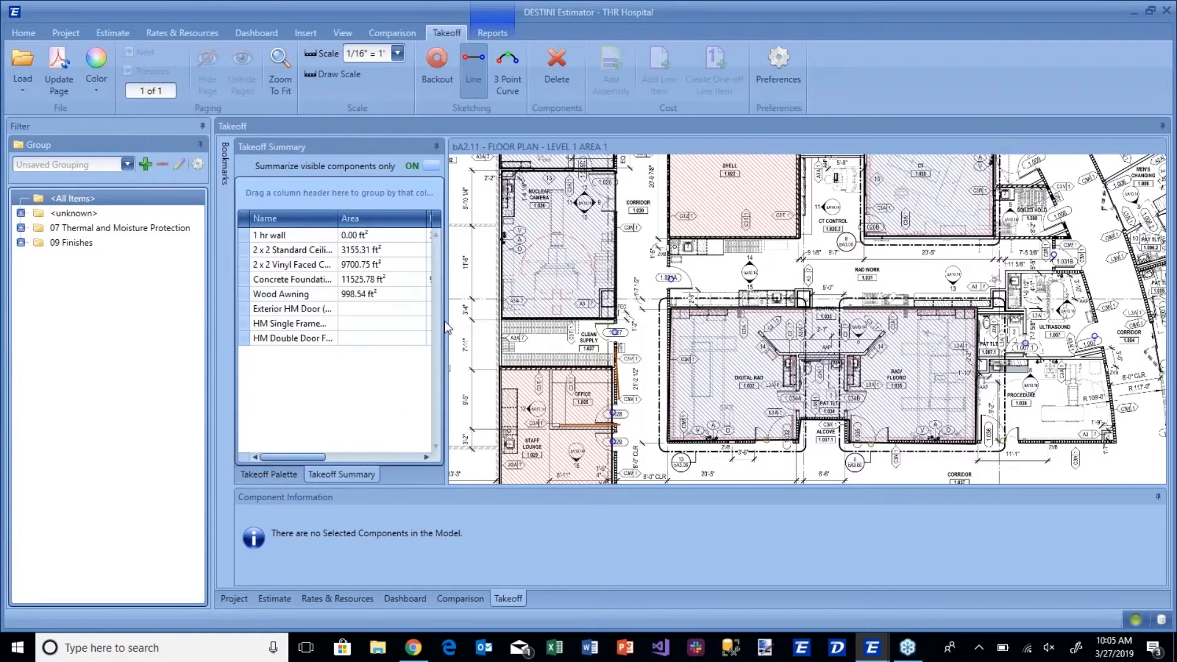
pyautogui.moveTo(446, 328)
pyautogui.mouseDown()
pyautogui.moveTo(569, 328)
pyautogui.moveTo(606, 306)
pyautogui.mouseUp()
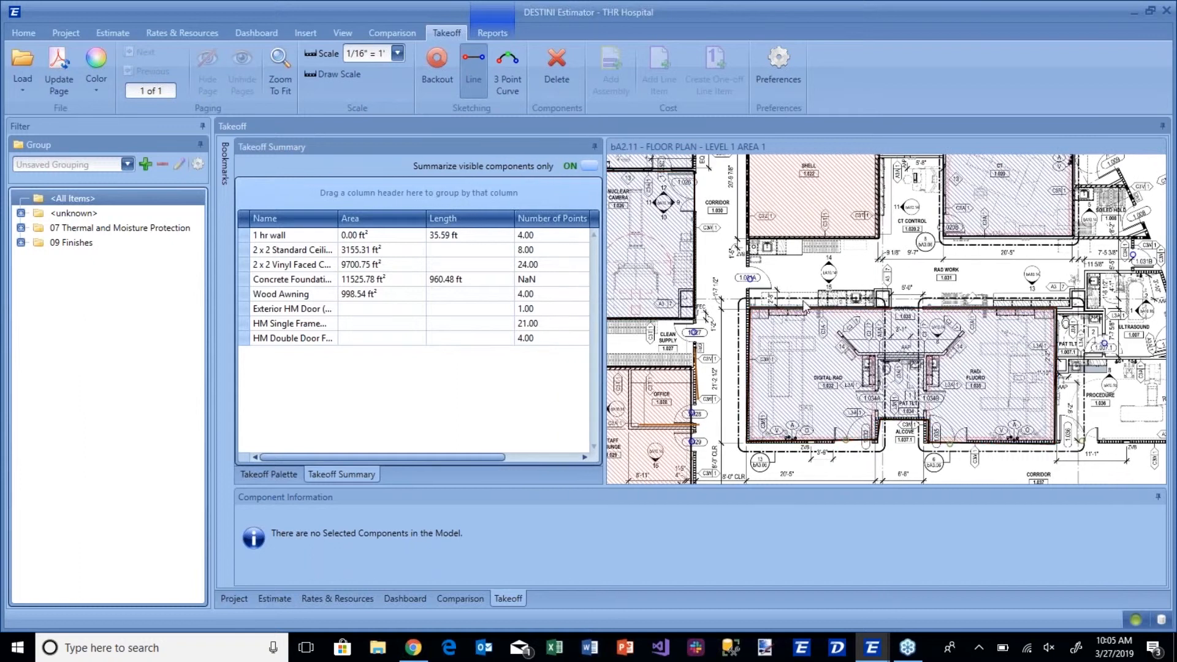
pyautogui.moveTo(818, 304); pyautogui.dragTo(892, 285)
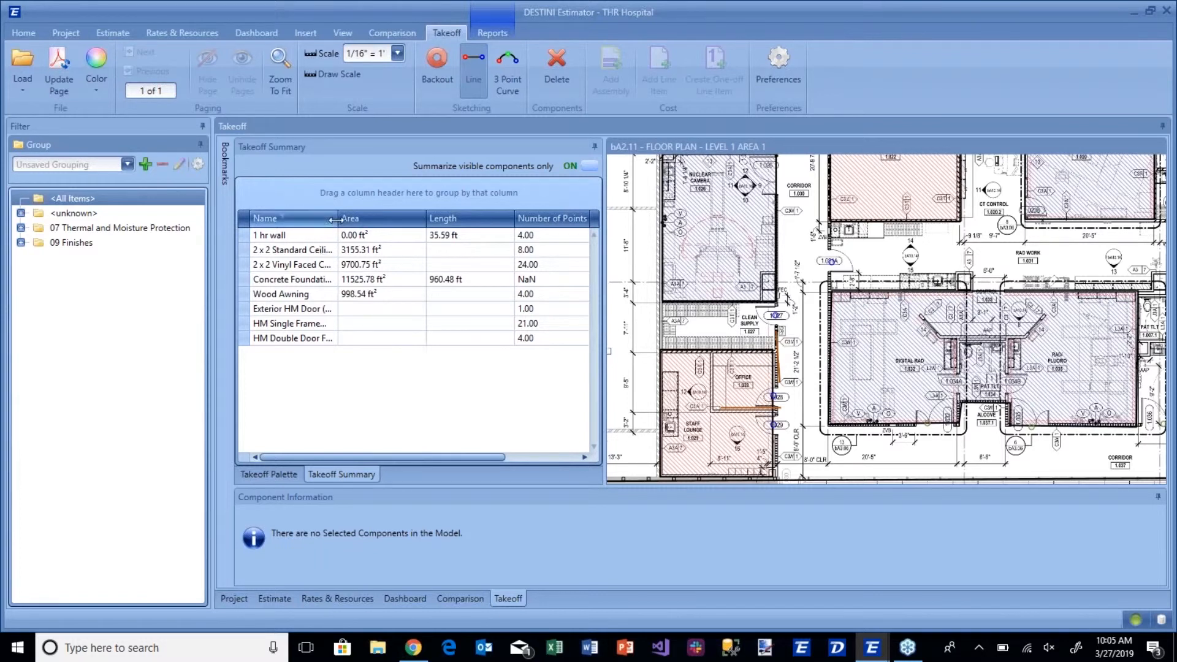
pyautogui.moveTo(337, 220); pyautogui.dragTo(367, 219)
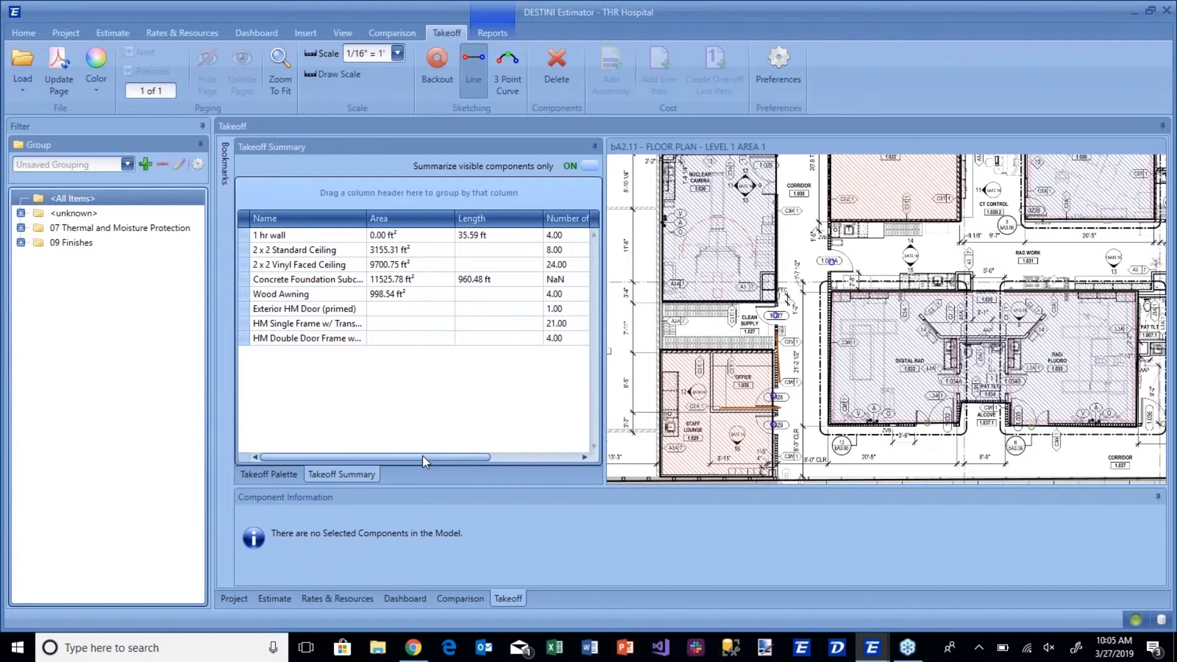
pyautogui.moveTo(422, 455)
pyautogui.mouseDown()
pyautogui.moveTo(524, 452)
pyautogui.moveTo(413, 454)
pyautogui.mouseUp()
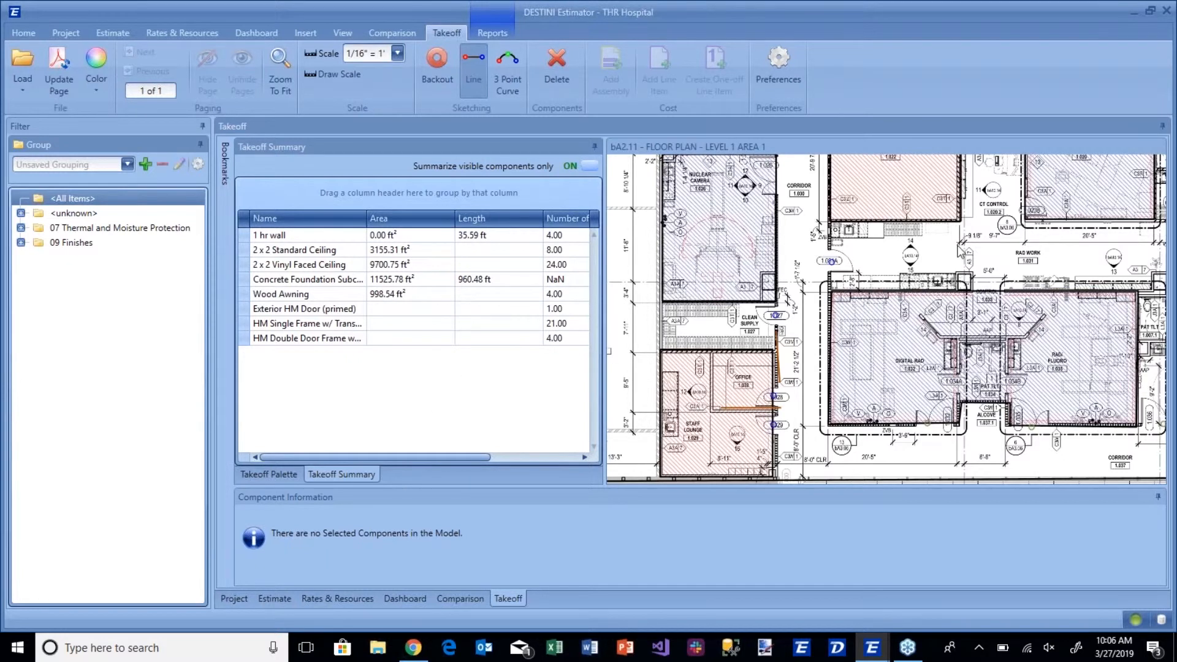
# Return to the takeoff palette and expand Div 09 - Finishes, Div 09 - Paint & VWC down to 09900.000 Painting & Wall Covering.
pyautogui.click(270, 474)
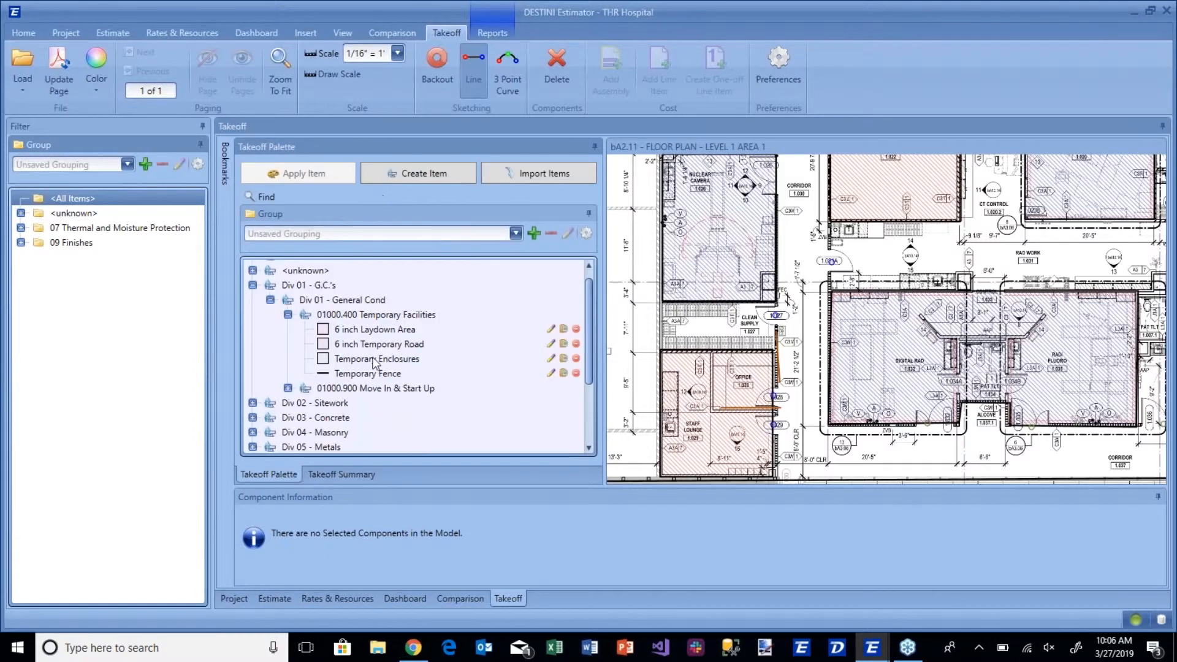
pyautogui.scroll(-2, 377, 364)
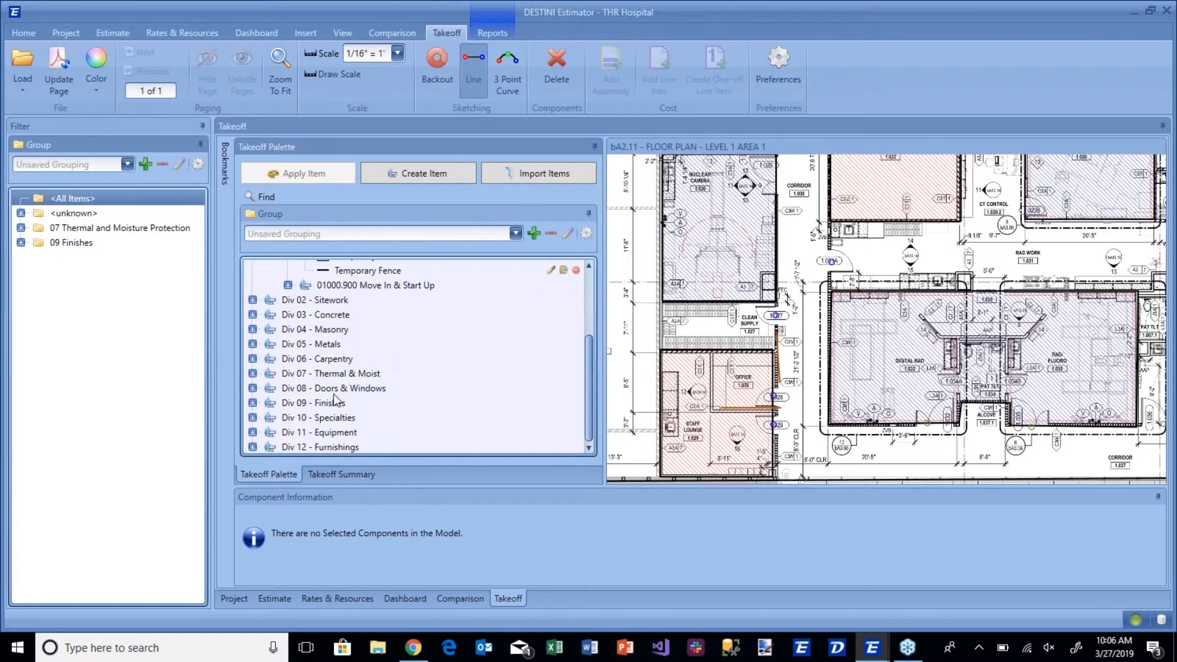
pyautogui.click(252, 330)
pyautogui.scroll(-1, 257, 365)
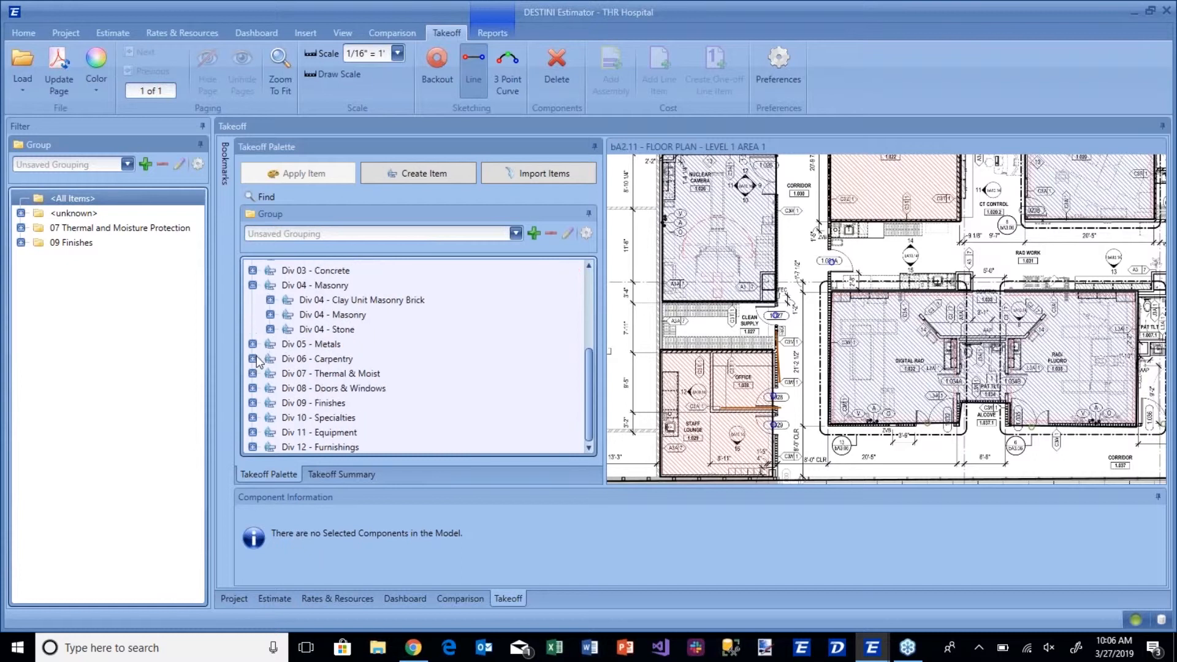
pyautogui.click(252, 403)
pyautogui.scroll(-2, 257, 405)
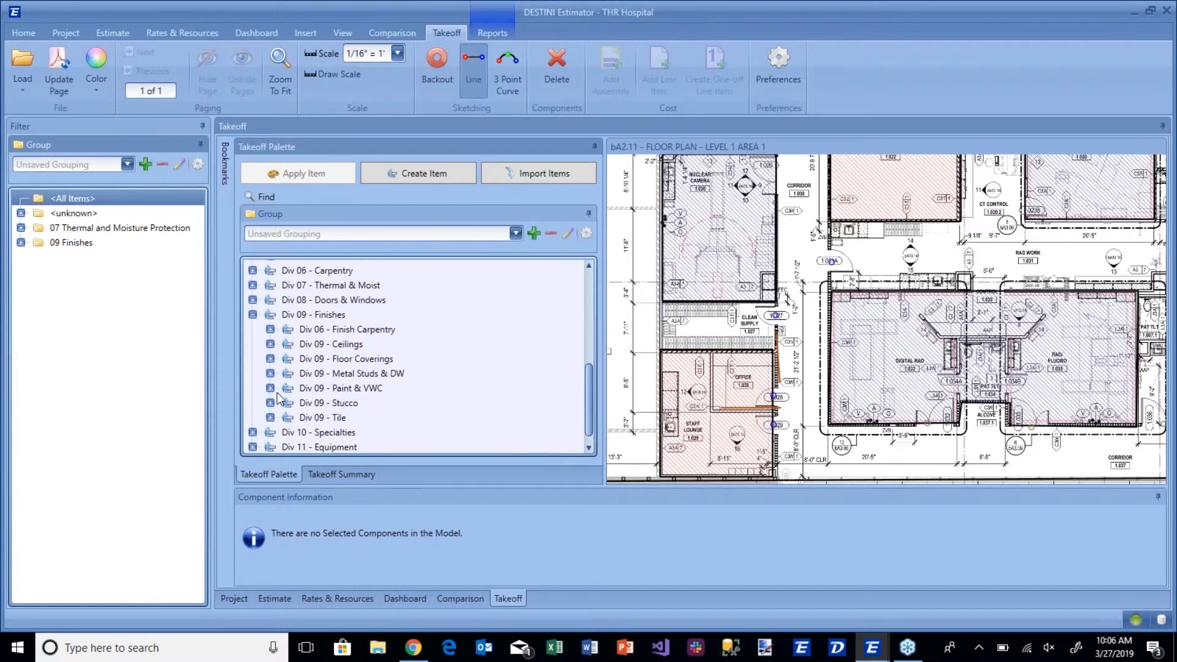
pyautogui.click(271, 389)
pyautogui.click(287, 402)
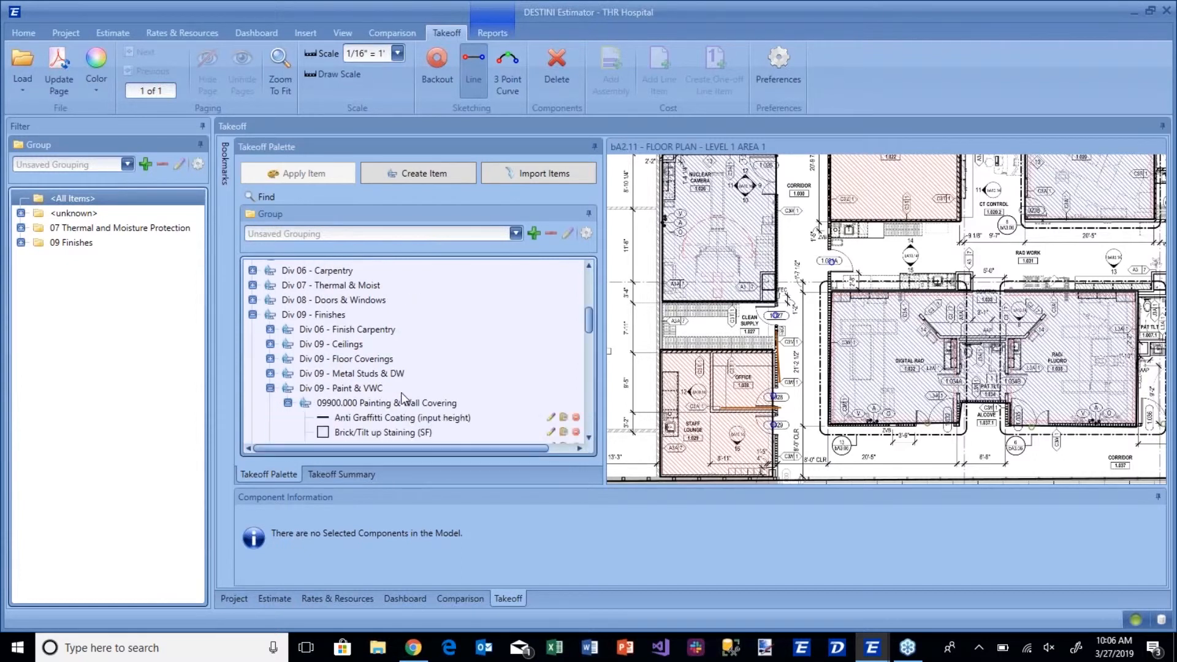
pyautogui.click(405, 403)
pyautogui.scroll(-5, 375, 435)
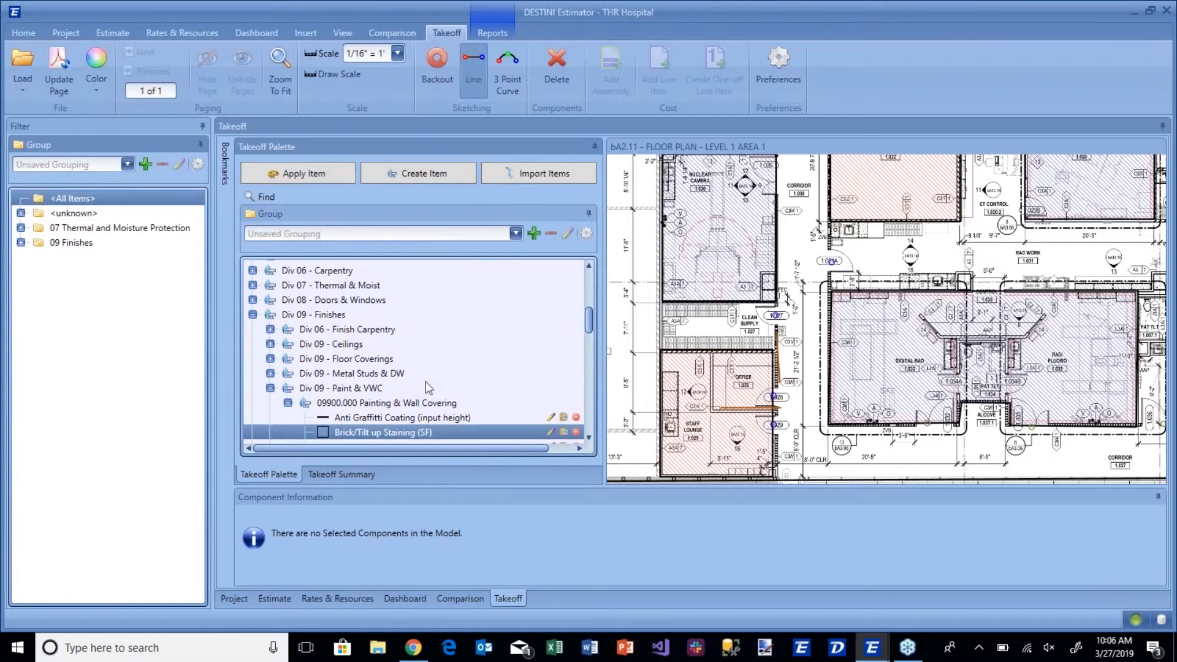
# Draw a rectangular Painting - Drywall Ceiling area over the two GXT rooms 1.017 and 1.018 on the floor plan.
pyautogui.scroll(-4, 406, 385)
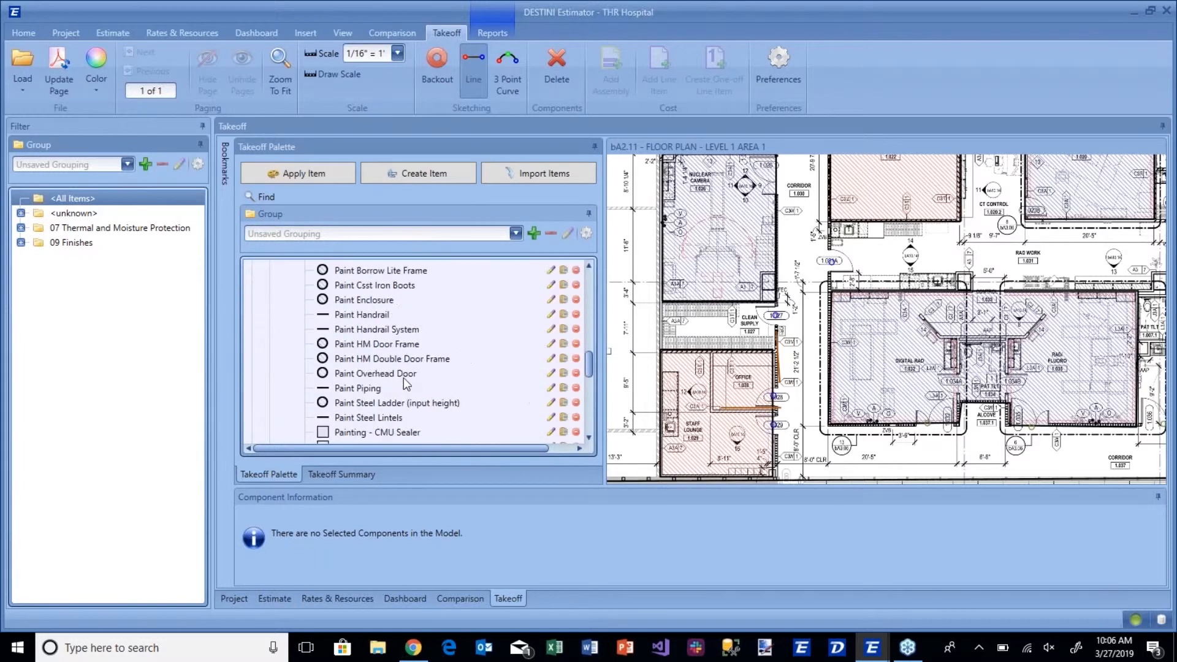
pyautogui.click(366, 391)
pyautogui.click(367, 404)
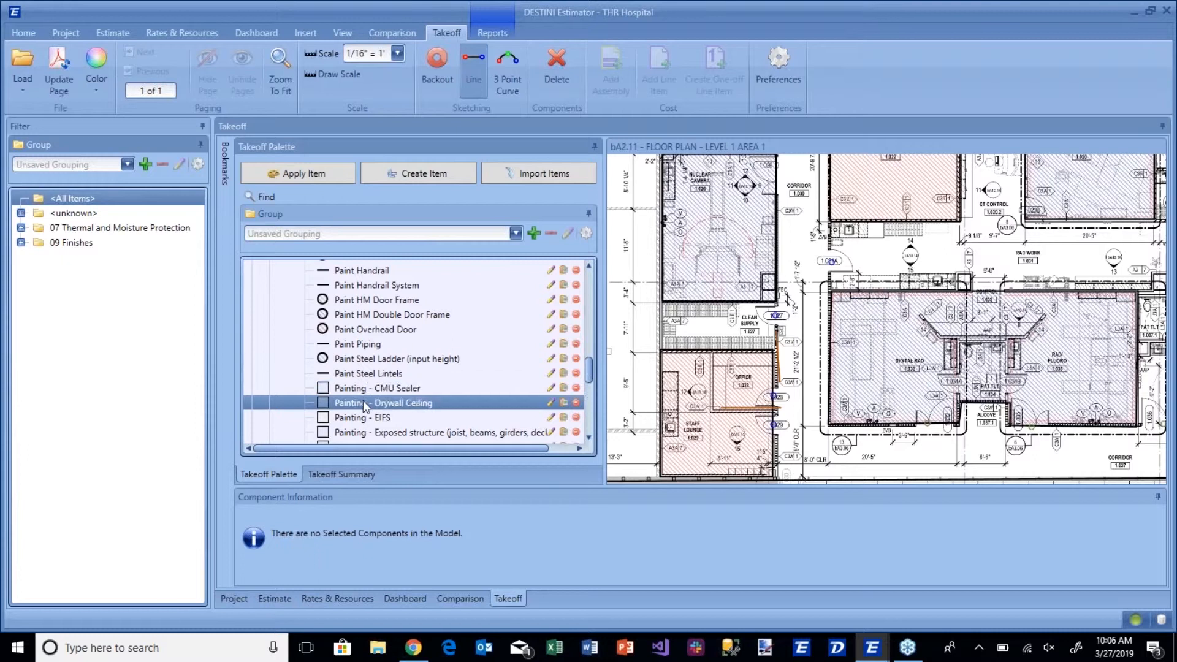
pyautogui.moveTo(819, 300); pyautogui.dragTo(693, 289)
pyautogui.moveTo(1140, 349); pyautogui.dragTo(803, 459)
pyautogui.moveTo(686, 184); pyautogui.dragTo(949, 297)
pyautogui.moveTo(766, 190); pyautogui.dragTo(760, 291)
pyautogui.scroll(-1, 757, 210)
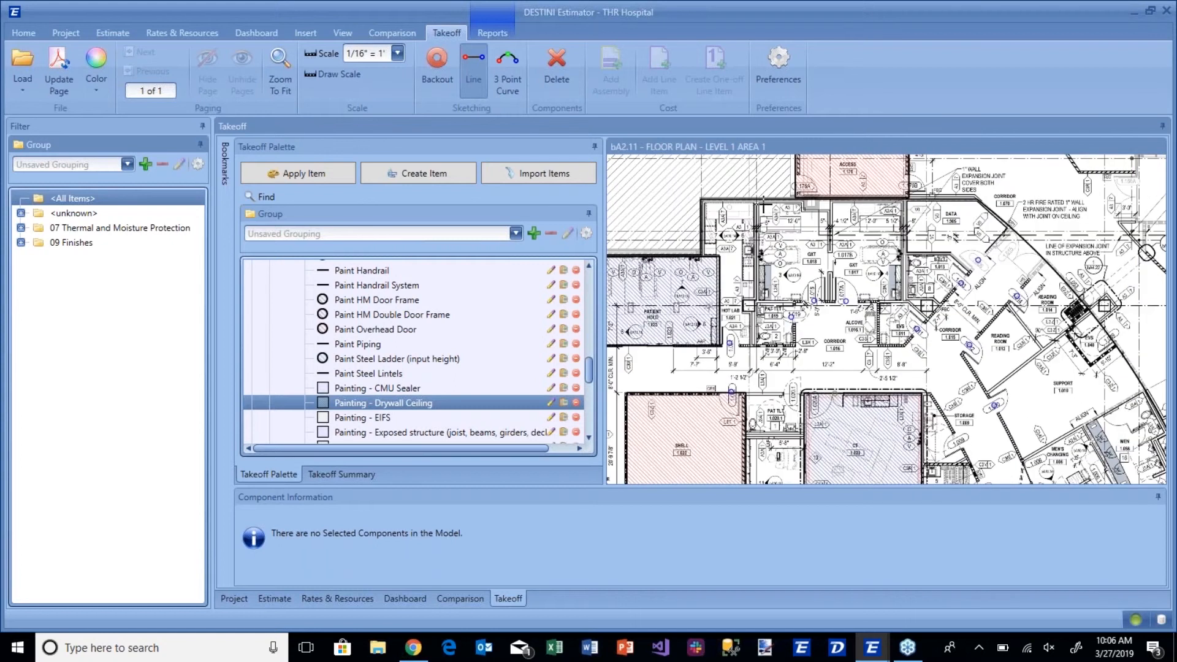
pyautogui.moveTo(759, 203); pyautogui.dragTo(904, 300)
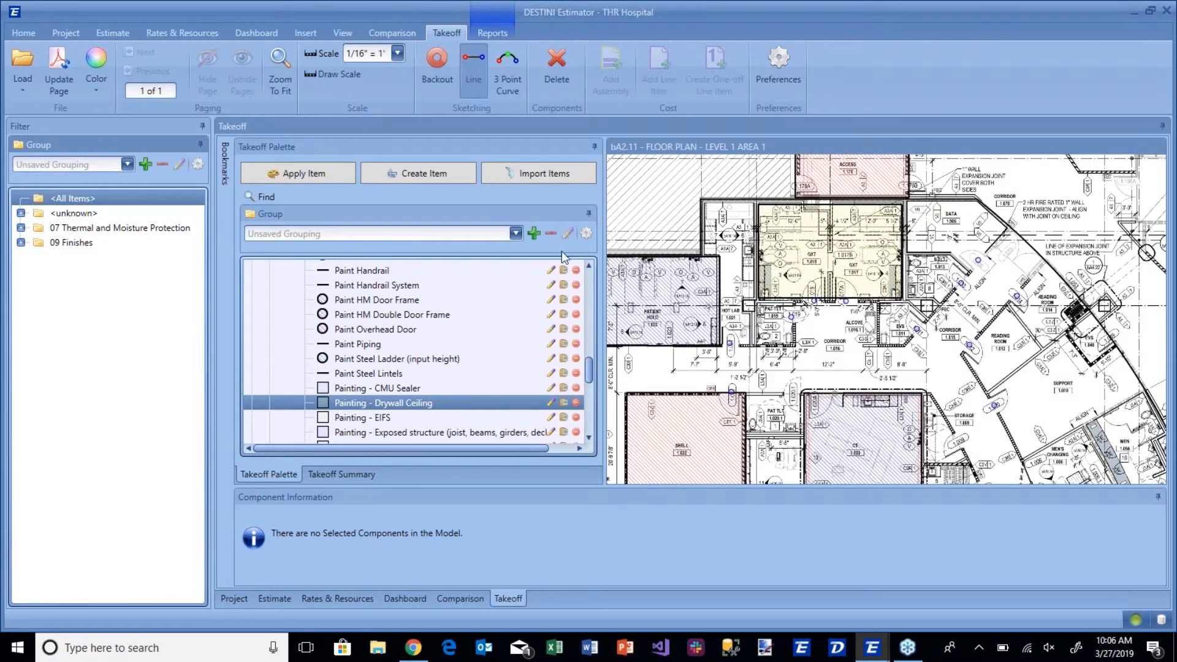
pyautogui.click(367, 419)
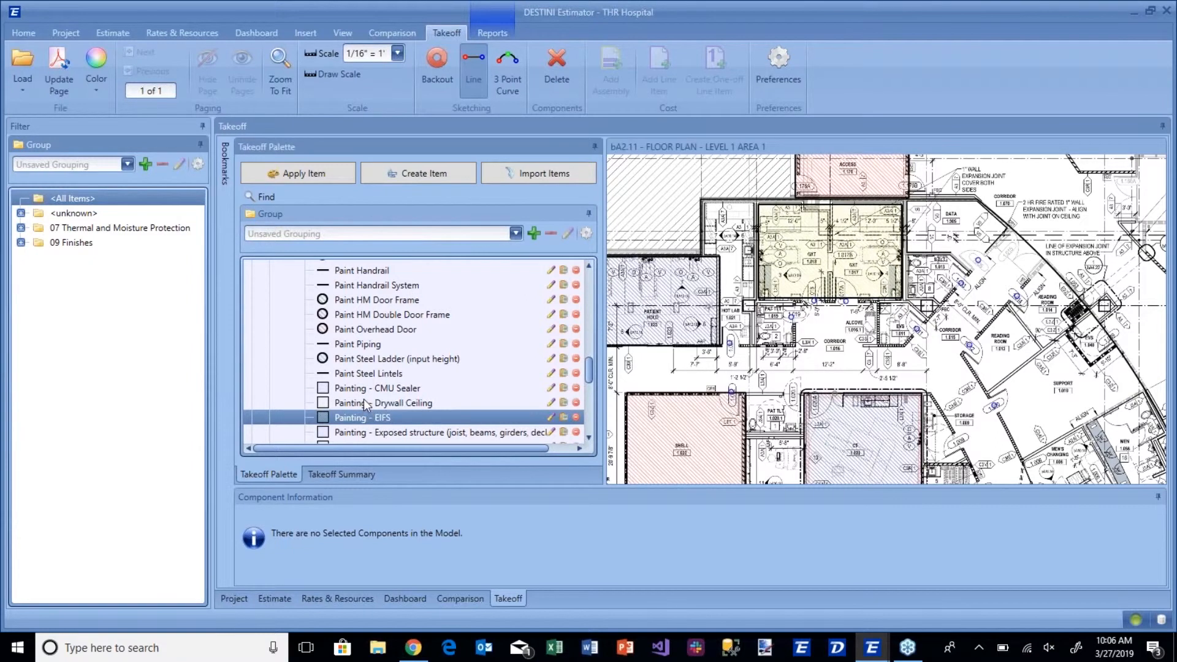
pyautogui.click(369, 388)
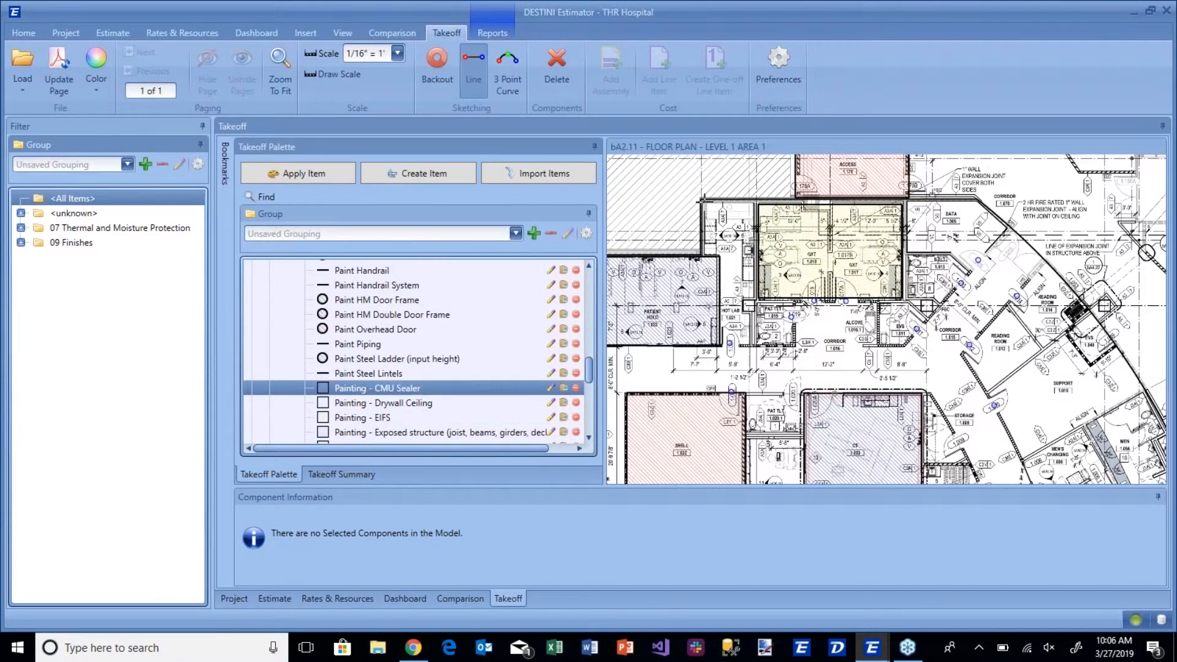
pyautogui.click(704, 202)
pyautogui.click(756, 202)
pyautogui.click(755, 345)
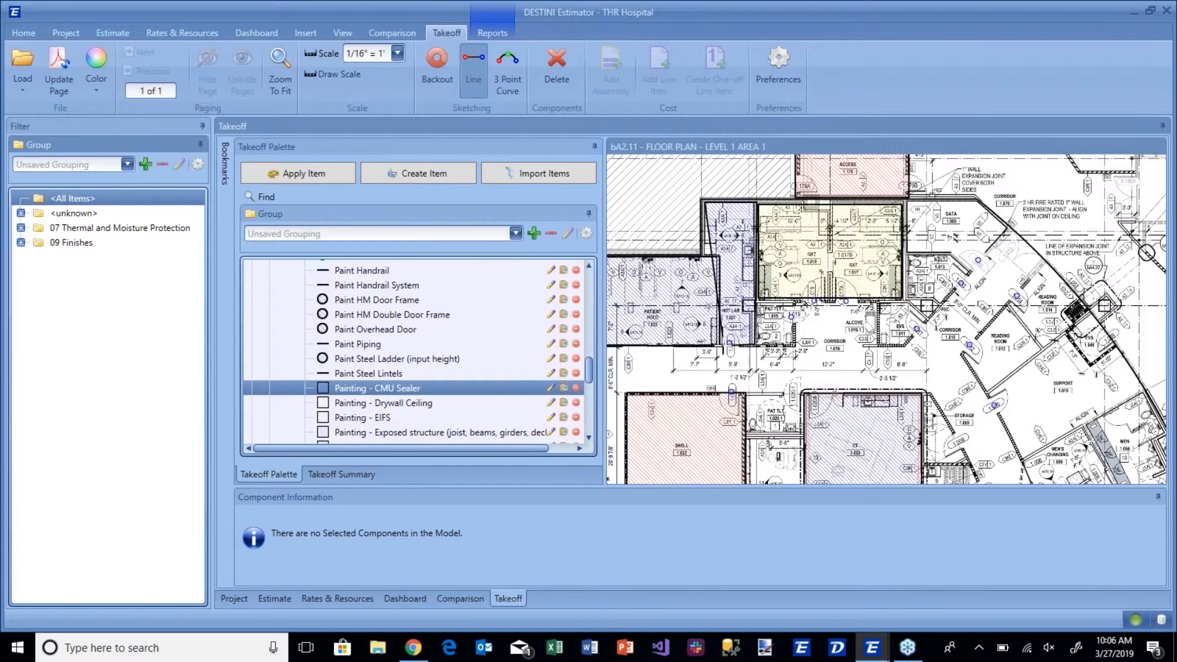
pyautogui.click(722, 345)
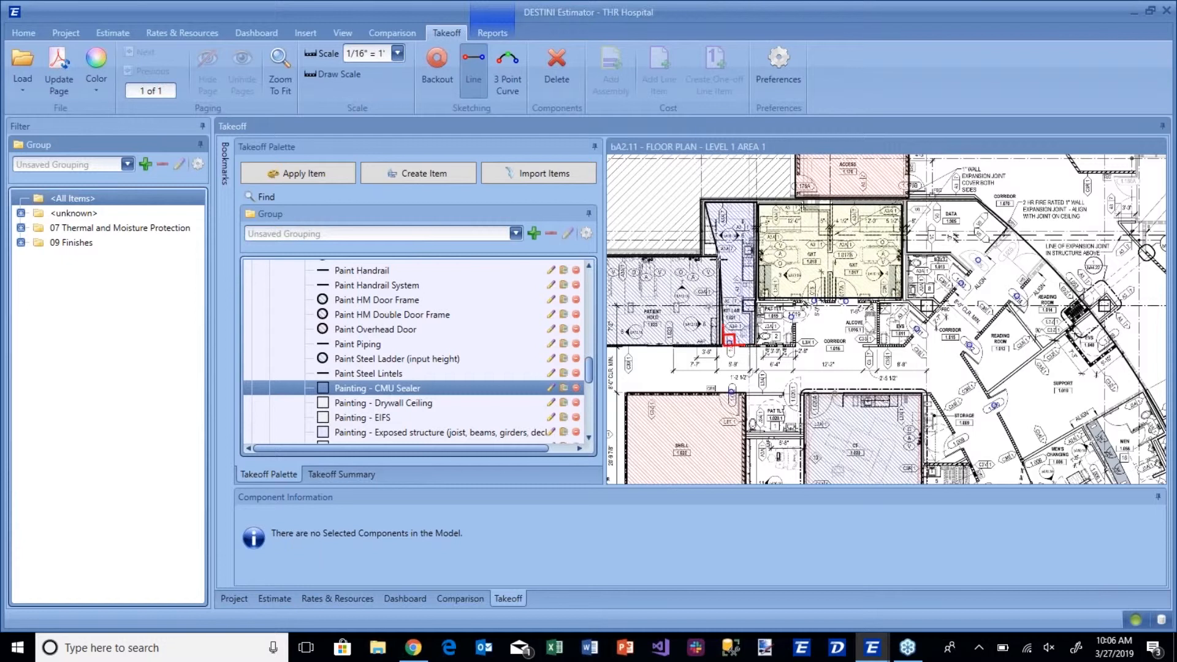
pyautogui.click(718, 256)
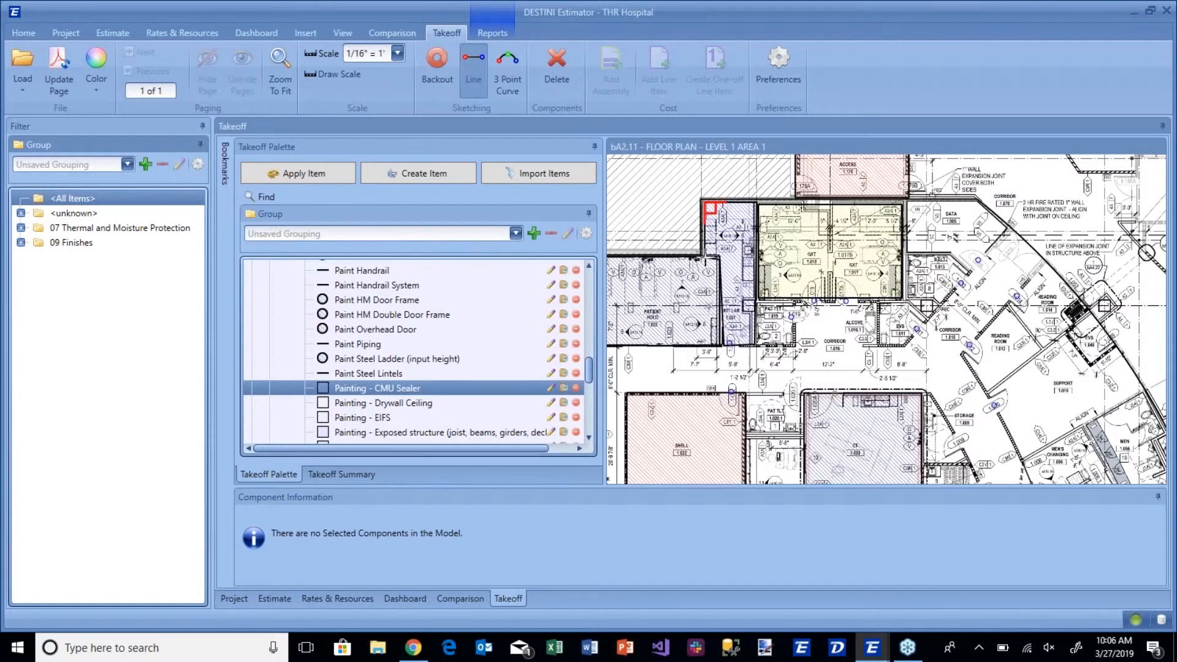
pyautogui.press('Escape')
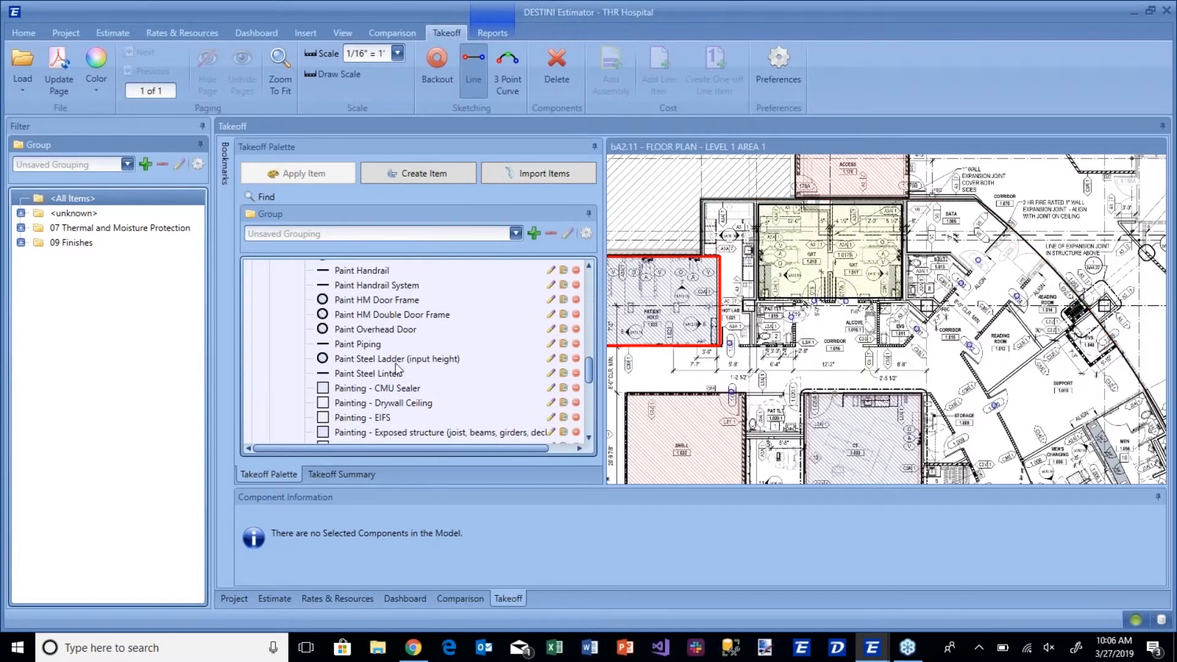
# Sketch a Painting - CMU Sealer area over the upper part of Hot Lab 1.021, beside the GXT rooms.
pyautogui.click(366, 390)
pyautogui.click(705, 200)
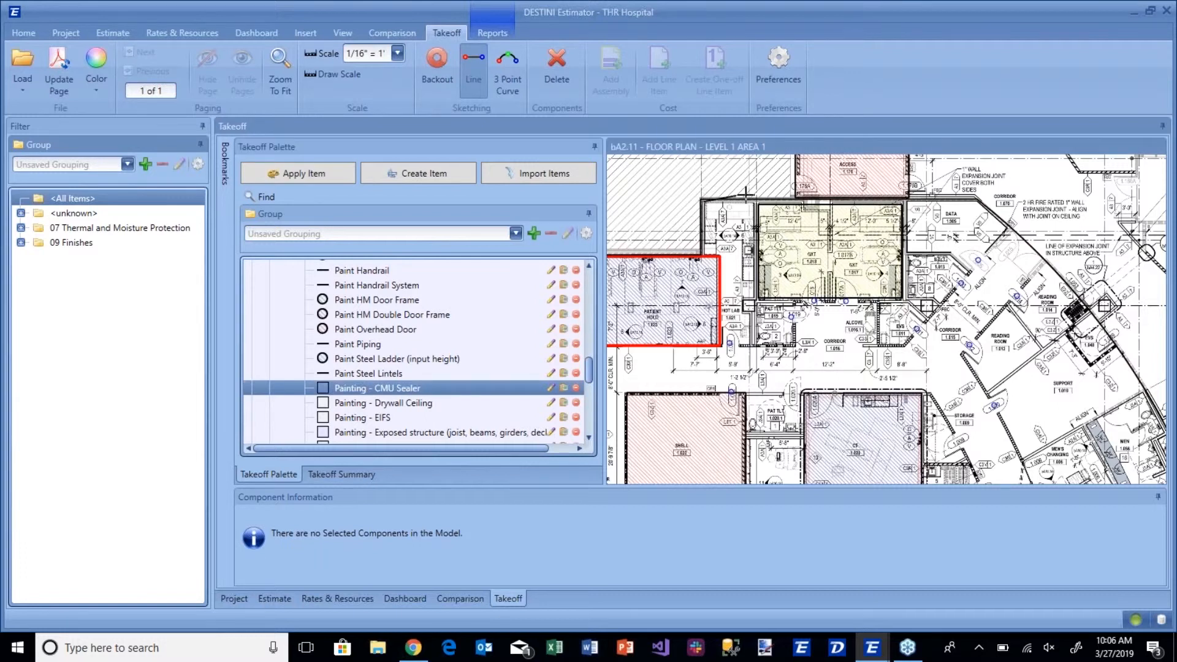
pyautogui.click(758, 200)
pyautogui.click(757, 298)
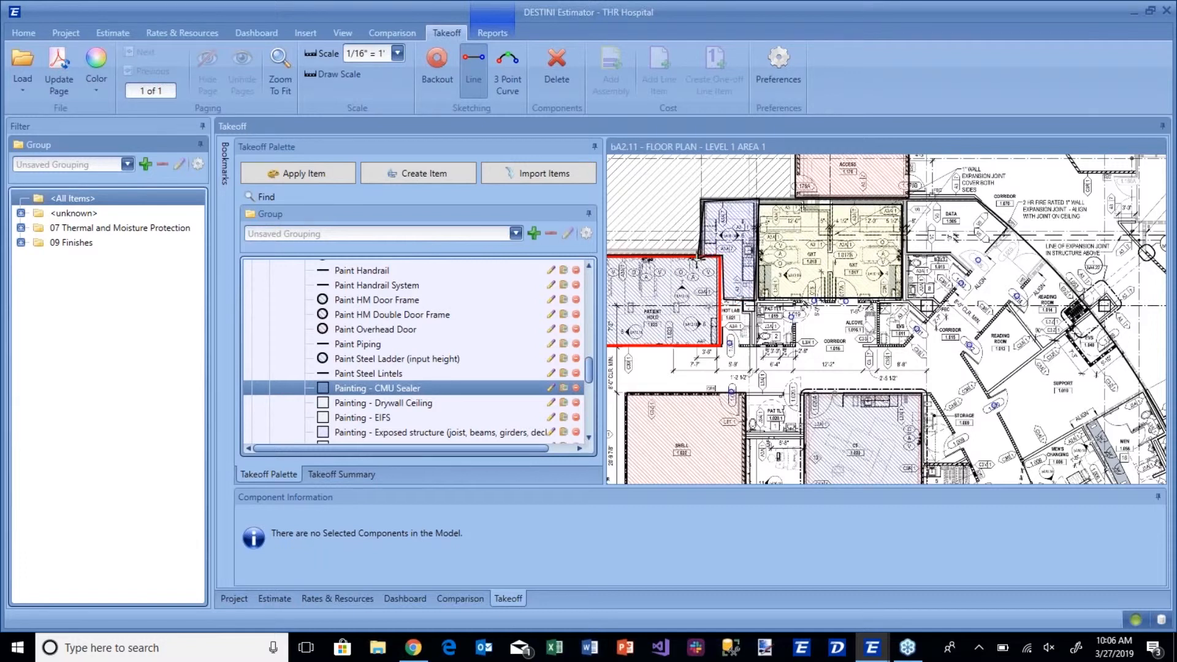
pyautogui.press('Escape')
# Extend the CMU Sealer area by moving its lower corners down to the corridor-side wall of Hot Lab 1.021.
pyautogui.scroll(3, 720, 347)
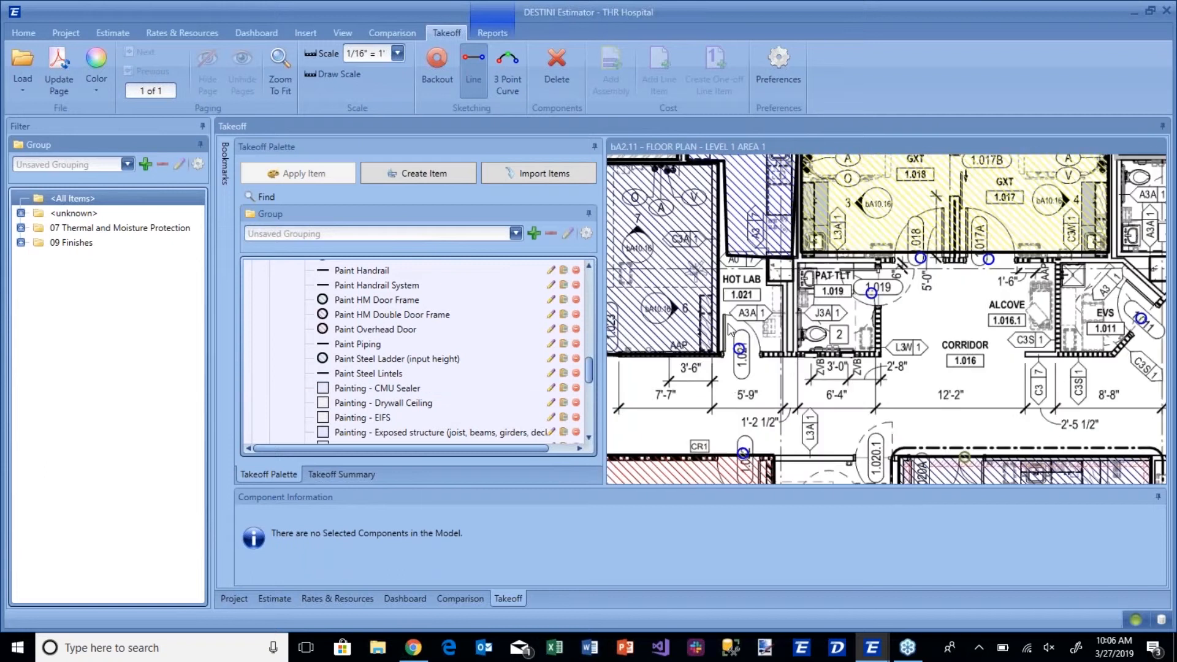
pyautogui.click(728, 254)
pyautogui.moveTo(728, 255); pyautogui.dragTo(717, 357)
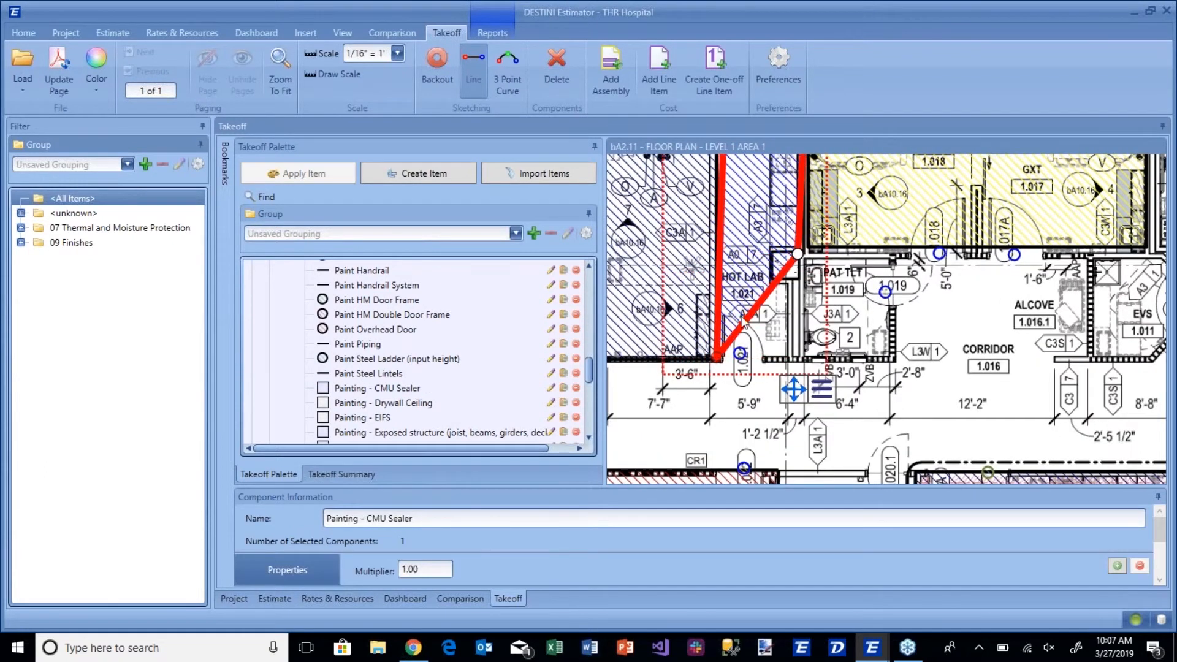
pyautogui.moveTo(797, 253); pyautogui.dragTo(796, 358)
pyautogui.scroll(-2, 903, 290)
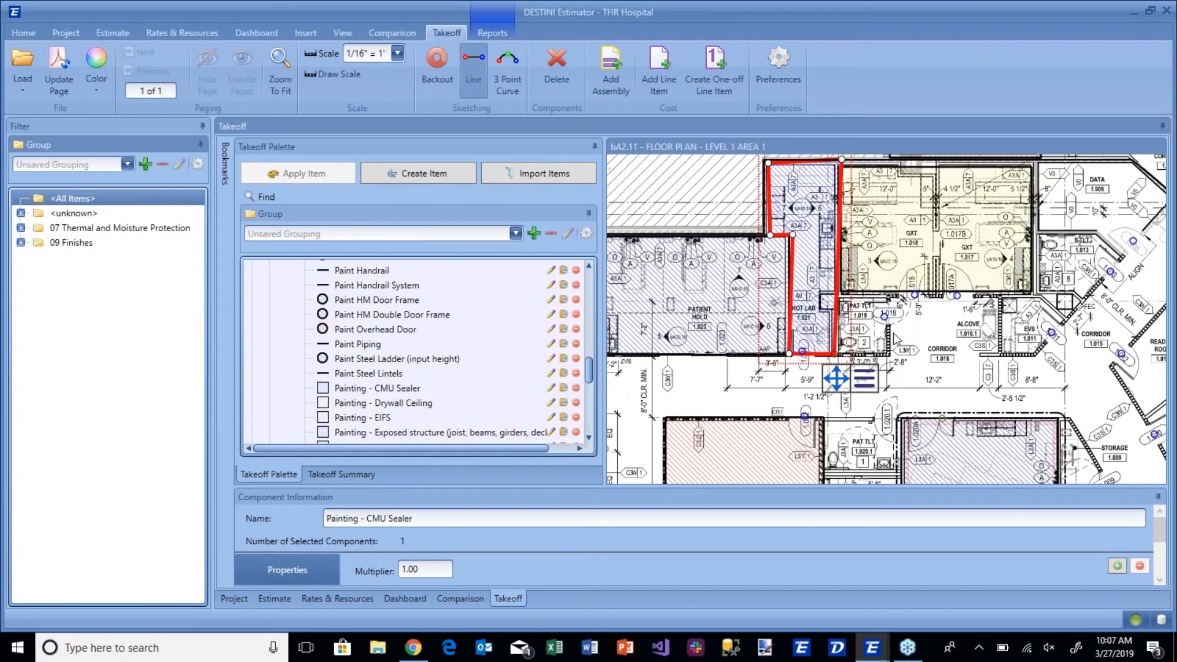
pyautogui.scroll(-2, 892, 332)
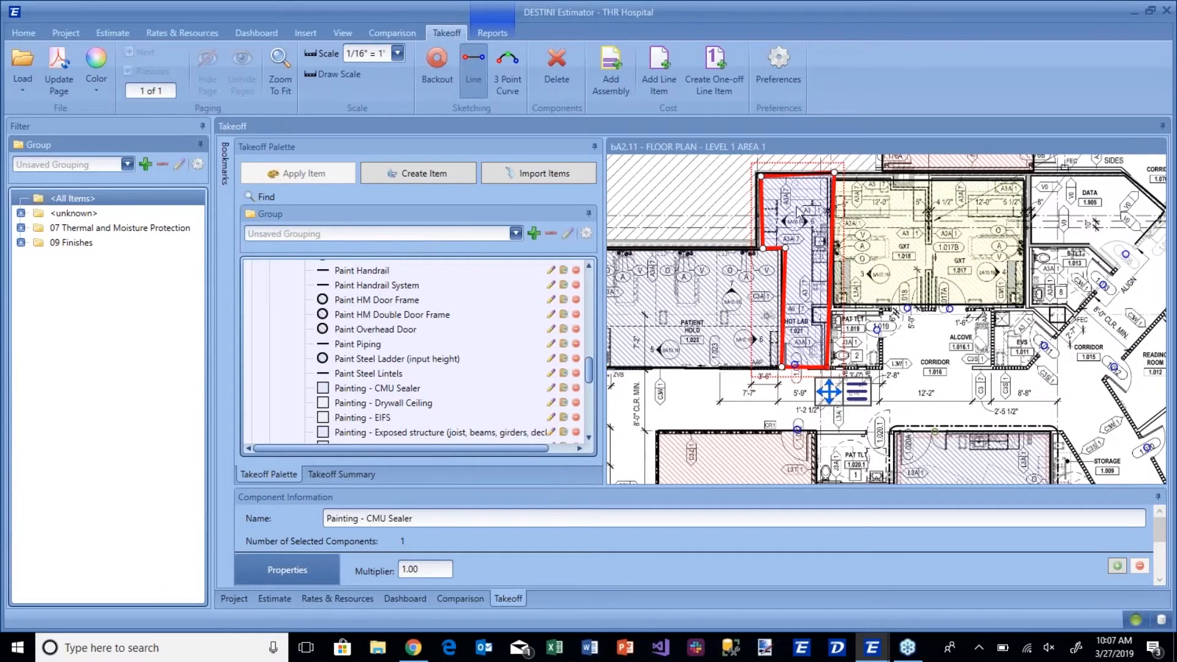
# Apply the Painting - Drywall Ceiling item to the existing area over Hot Lab 1.021.
pyautogui.click(359, 405)
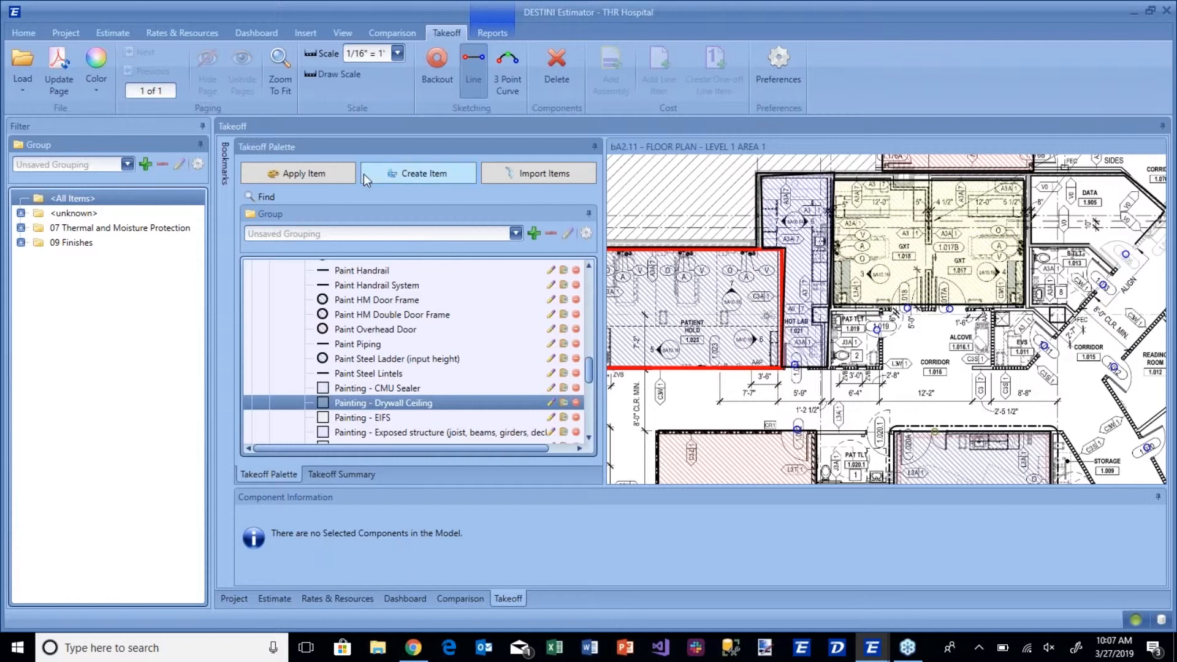
pyautogui.click(340, 180)
pyautogui.click(778, 191)
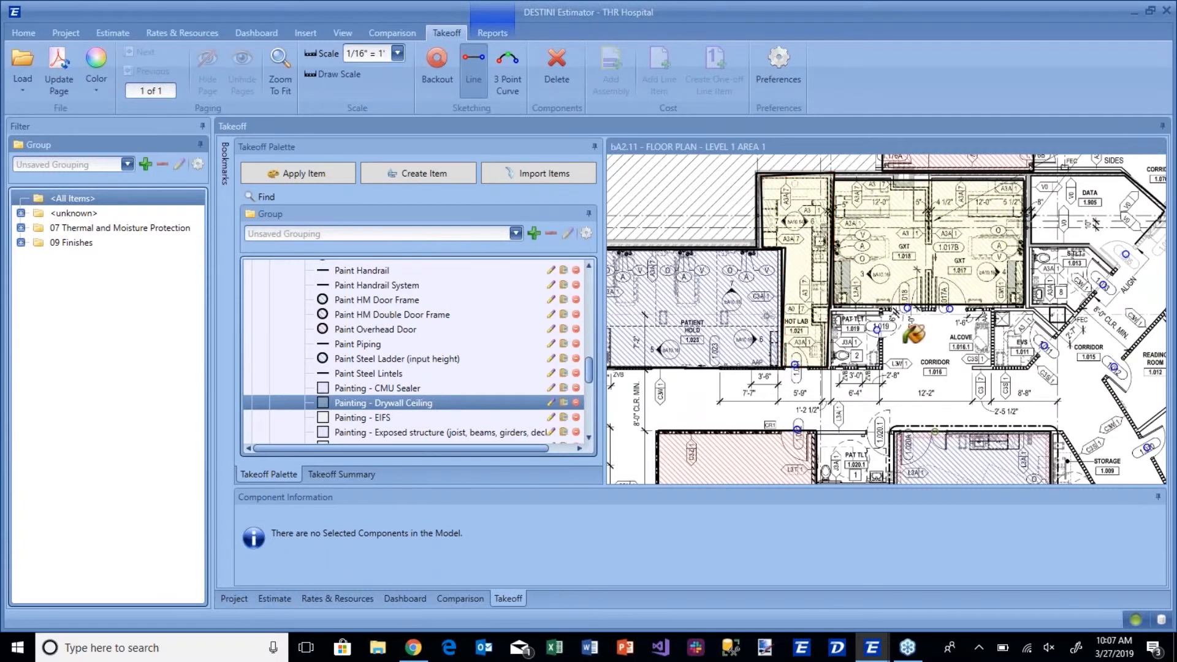
pyautogui.moveTo(911, 334); pyautogui.dragTo(817, 256)
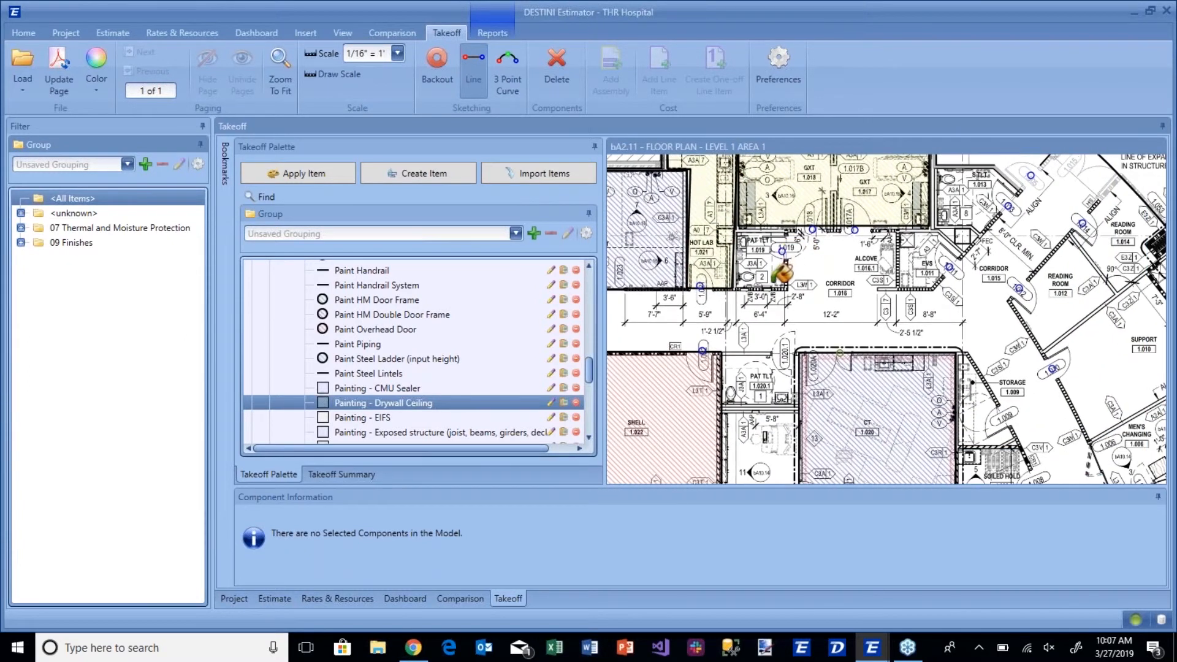
pyautogui.press('Escape')
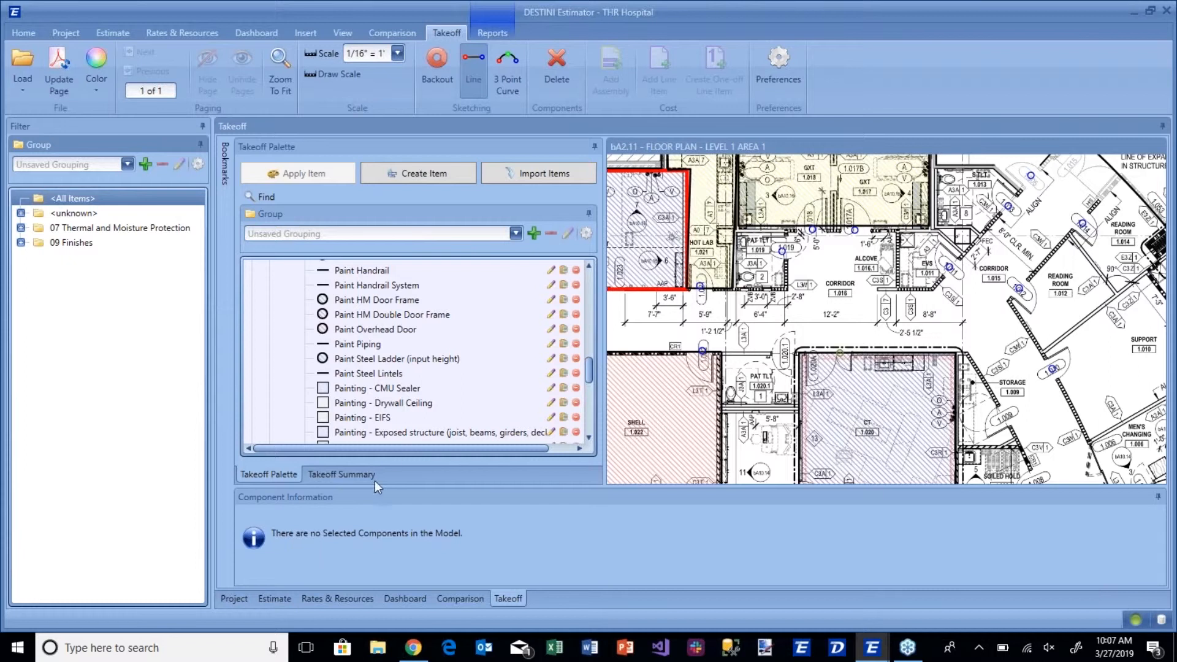
# In the takeoff summary, select 1 hr wall and 2 x 2 Standard Ceiling in turn to locate their components on the plan.
pyautogui.click(340, 474)
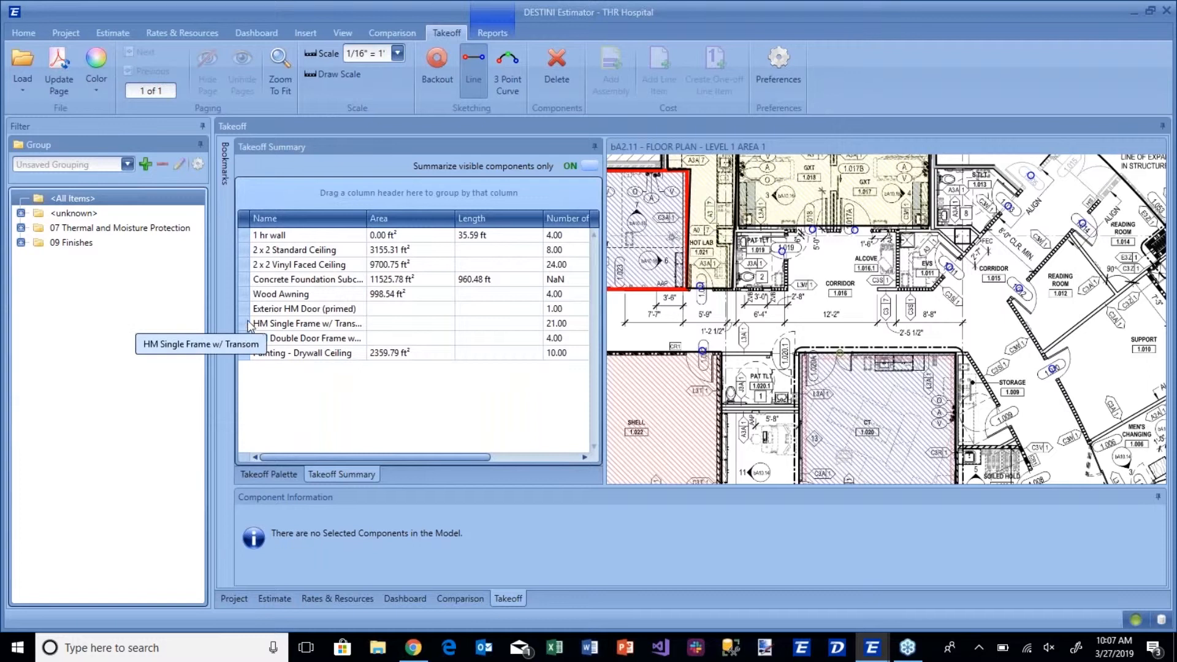
pyautogui.click(244, 235)
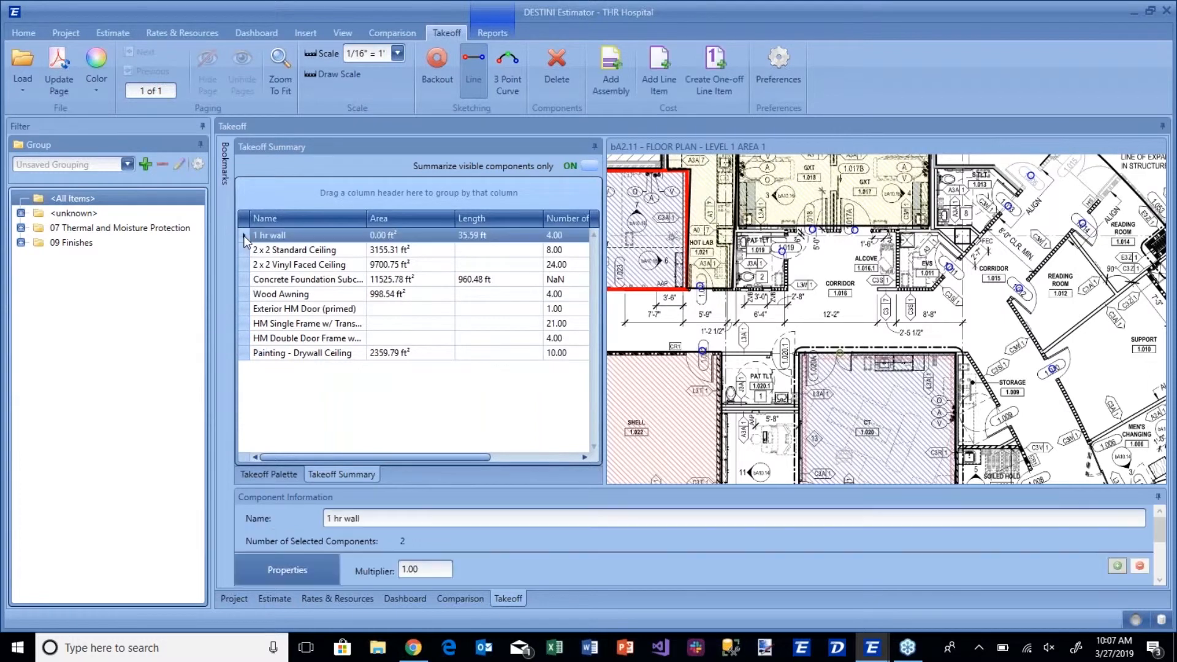
pyautogui.click(245, 255)
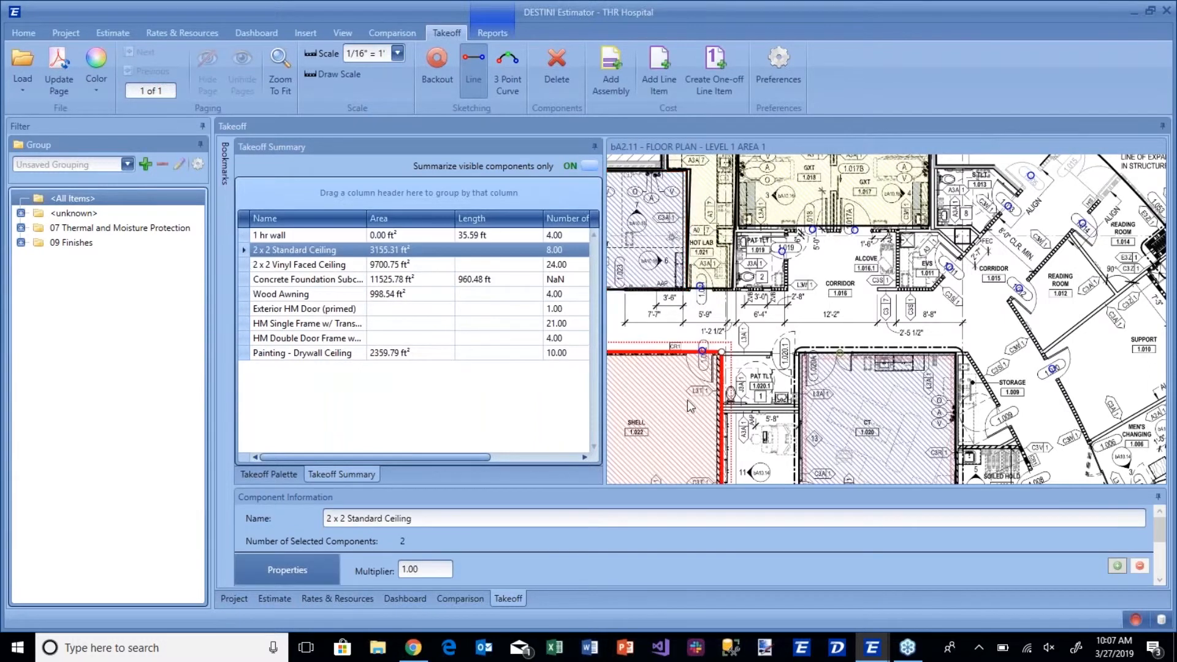
pyautogui.scroll(-1, 791, 289)
pyautogui.scroll(-3, 797, 293)
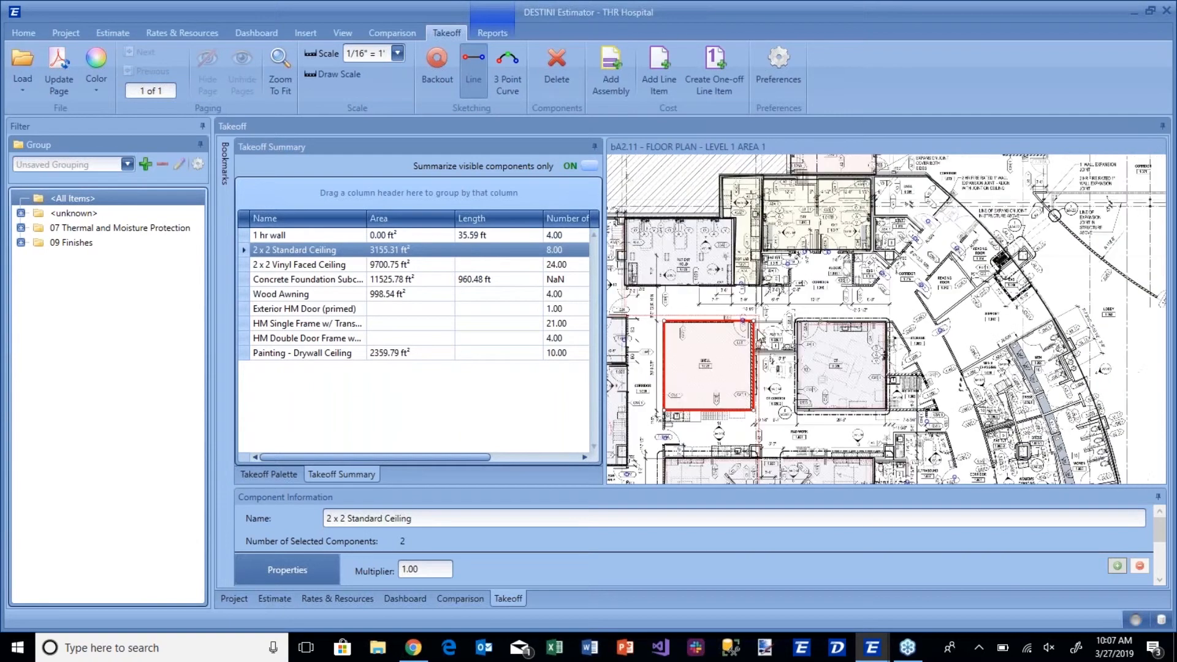
pyautogui.moveTo(801, 292); pyautogui.dragTo(833, 238)
# Locate the HM Single Frame w/ Transom and Concrete Foundation Subcontractor components on the floor plan from the summary.
pyautogui.click(243, 323)
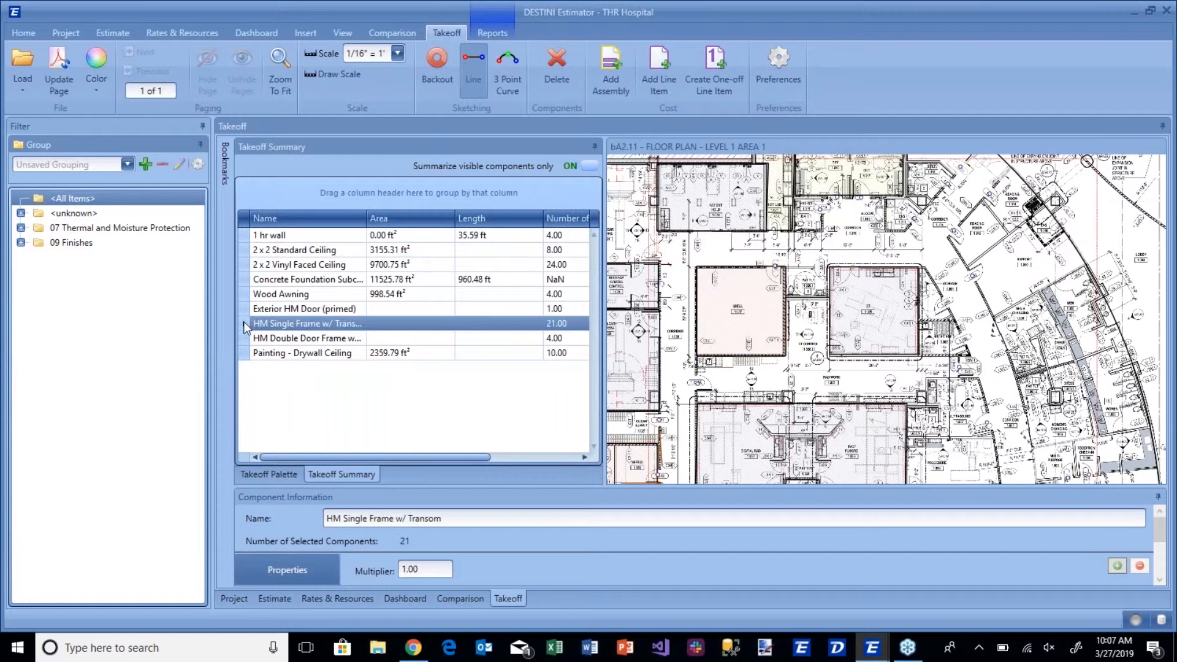
pyautogui.click(244, 280)
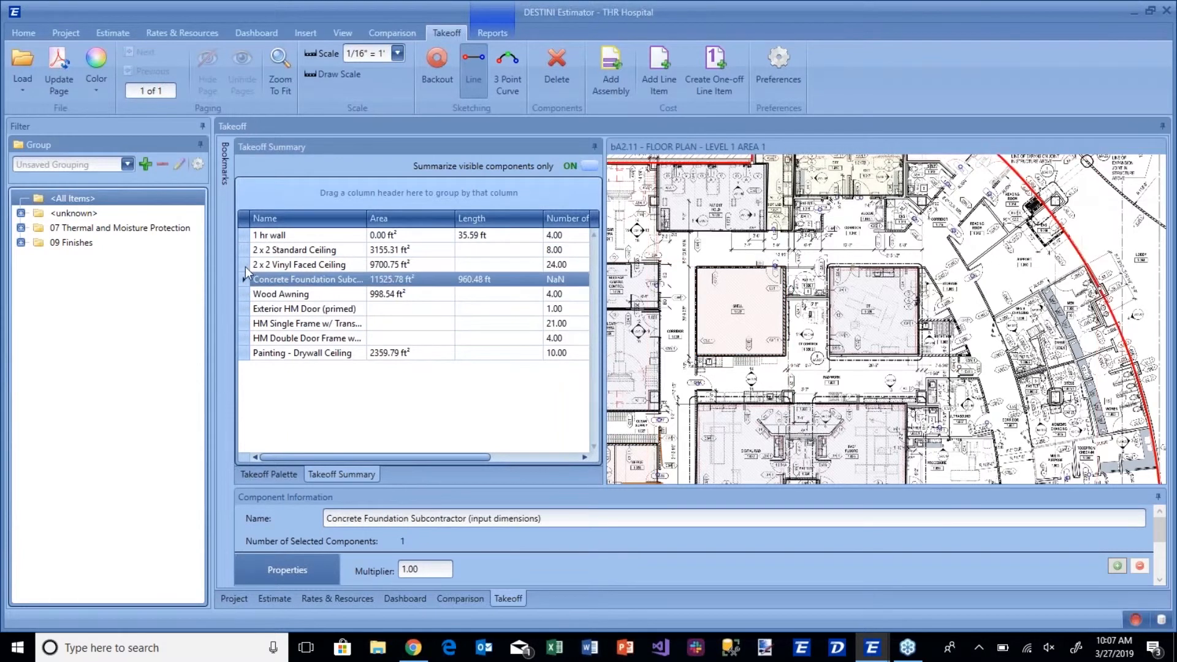
pyautogui.moveTo(719, 241); pyautogui.dragTo(720, 288)
pyautogui.scroll(-2, 724, 293)
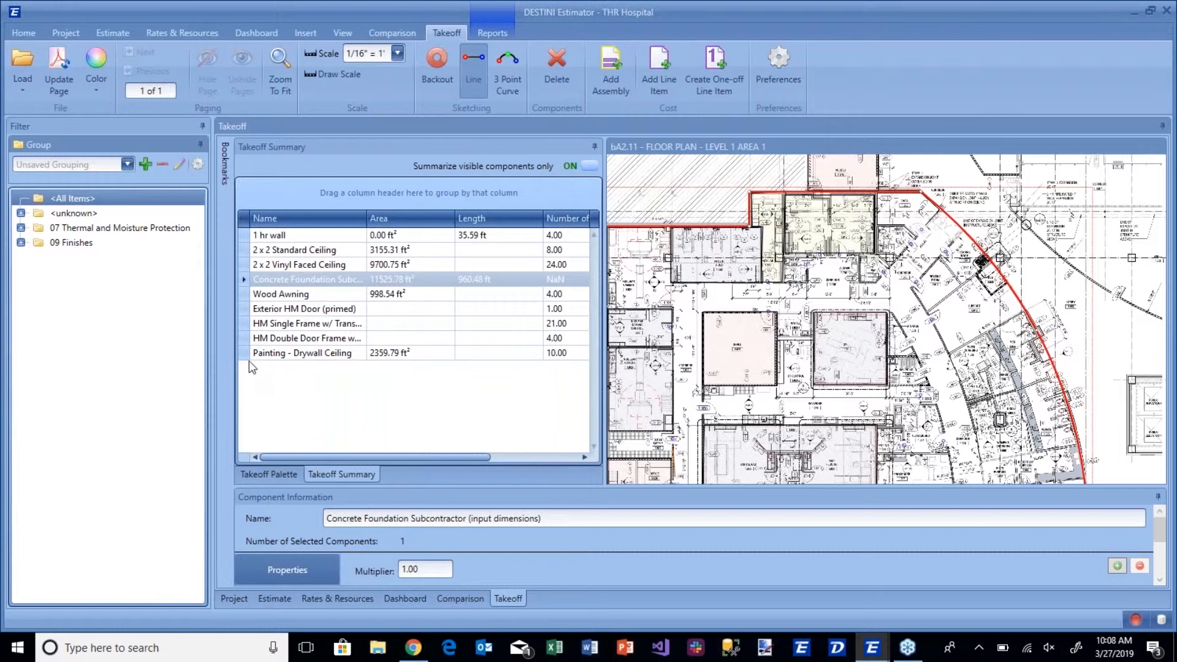
# Start adding a line item to the HM Single Frame w/ Transom components and group the line item list by CSI Level 1.
pyautogui.click(255, 326)
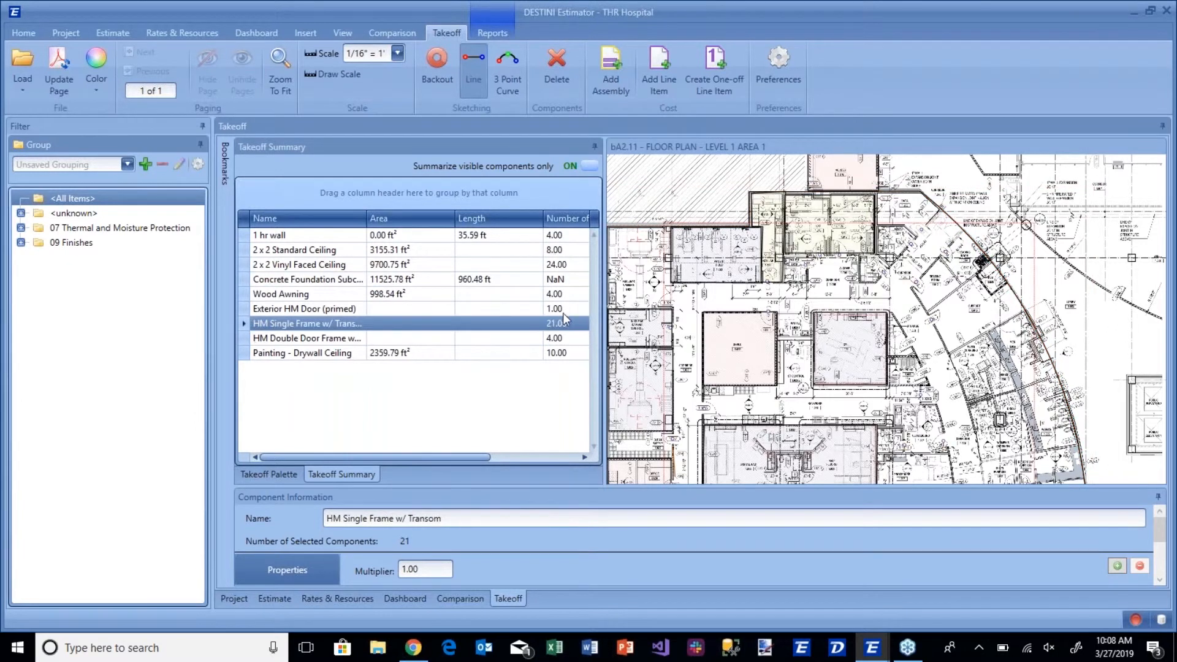
pyautogui.click(654, 75)
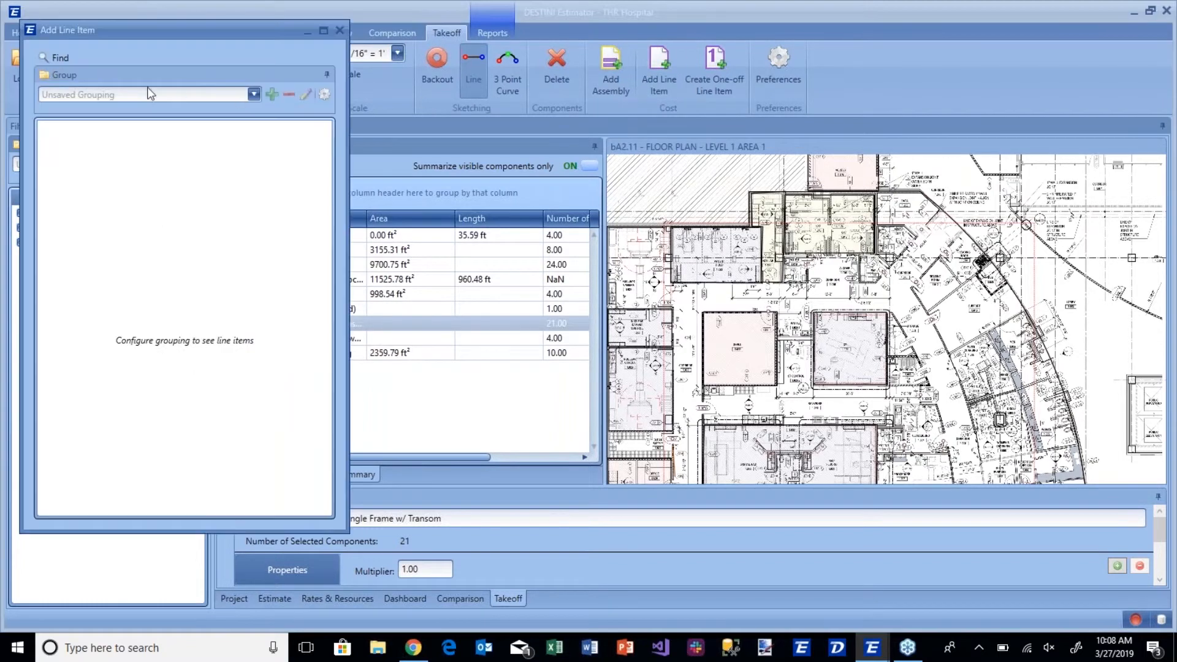
pyautogui.click(323, 94)
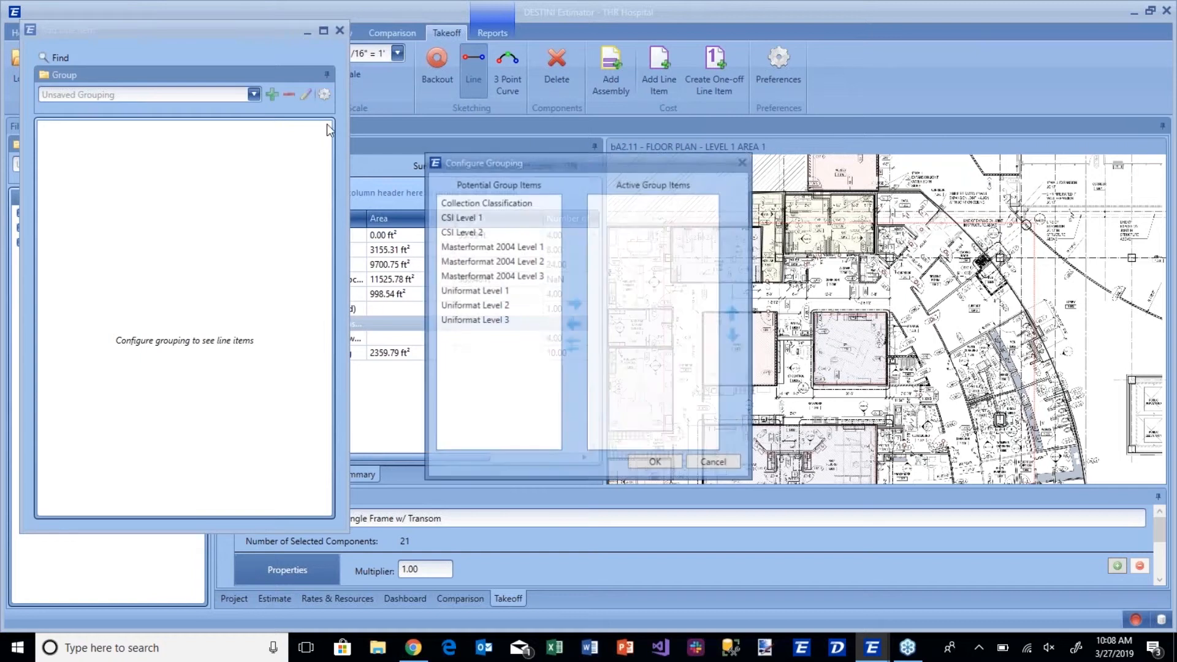
pyautogui.click(454, 221)
pyautogui.click(574, 303)
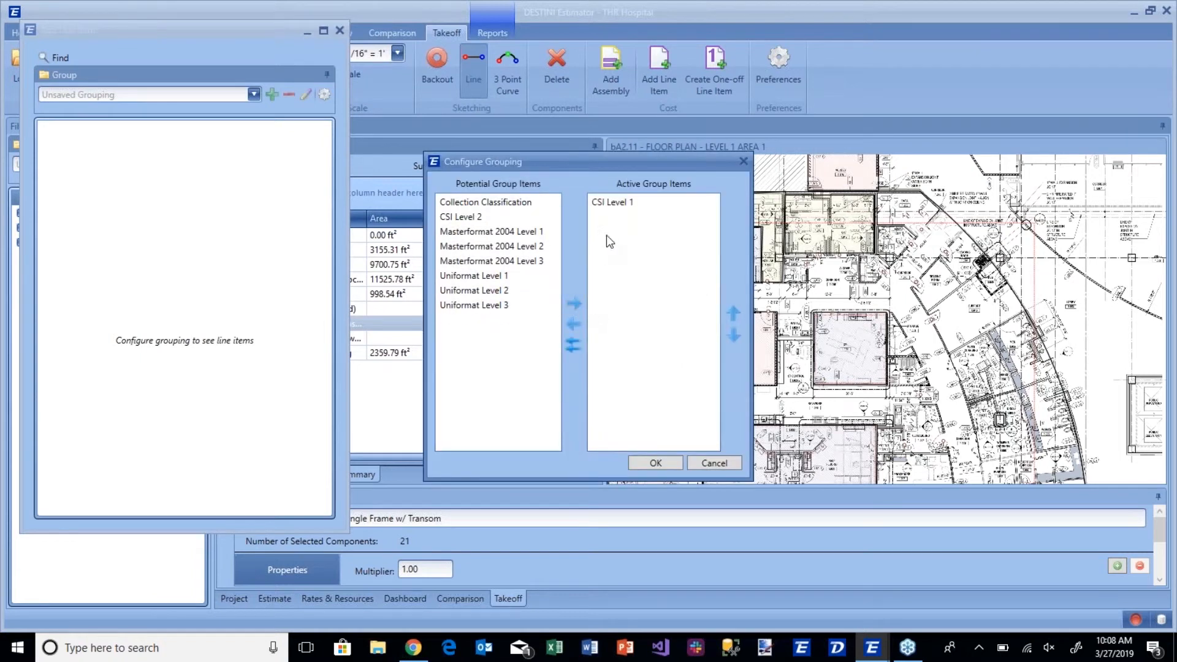
pyautogui.click(657, 461)
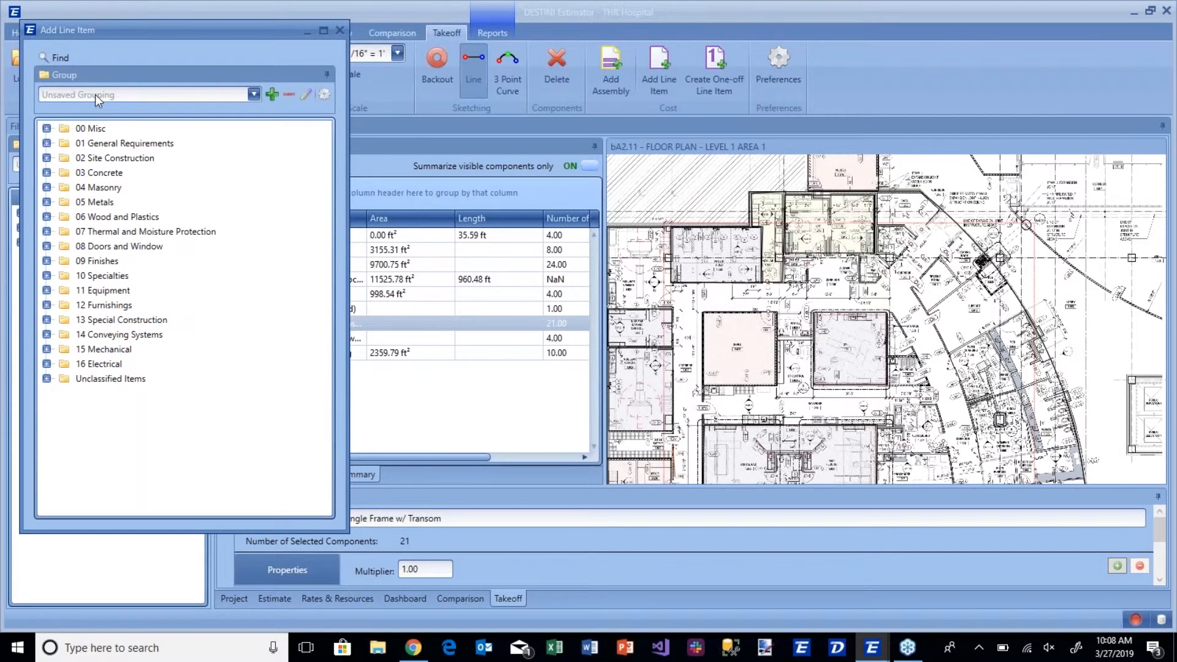
# Search the line items for "door" and open the takeoff of Aluminum Door Frame, Double.
pyautogui.click(60, 57)
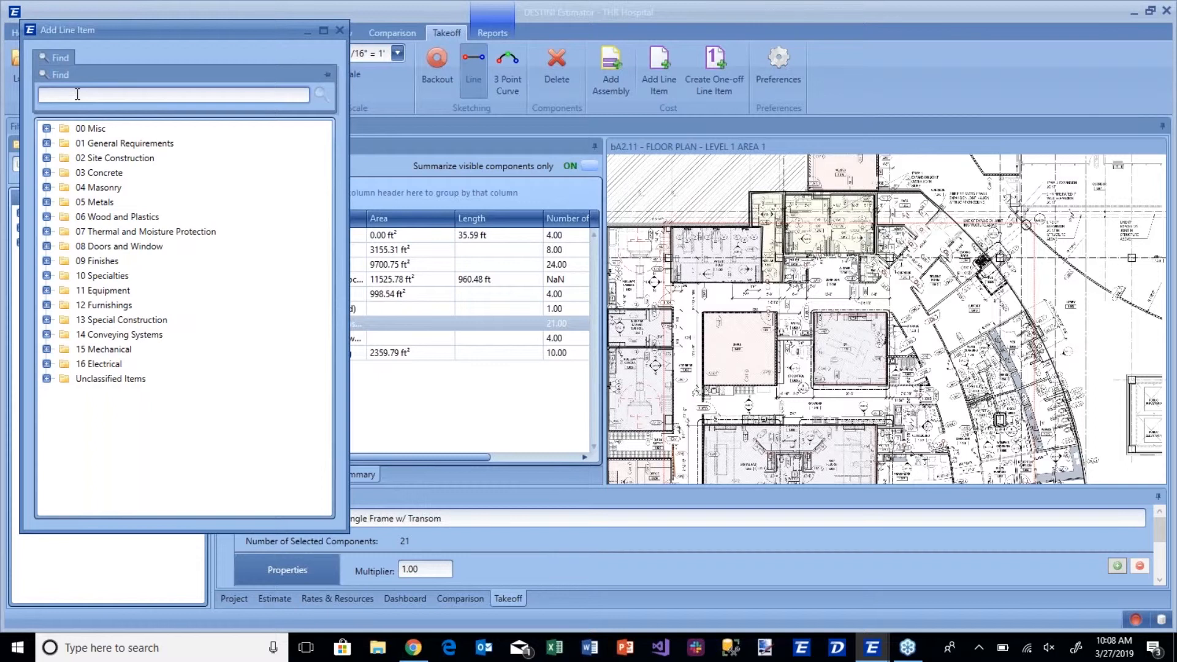
pyautogui.write('door')
pyautogui.press('Return')
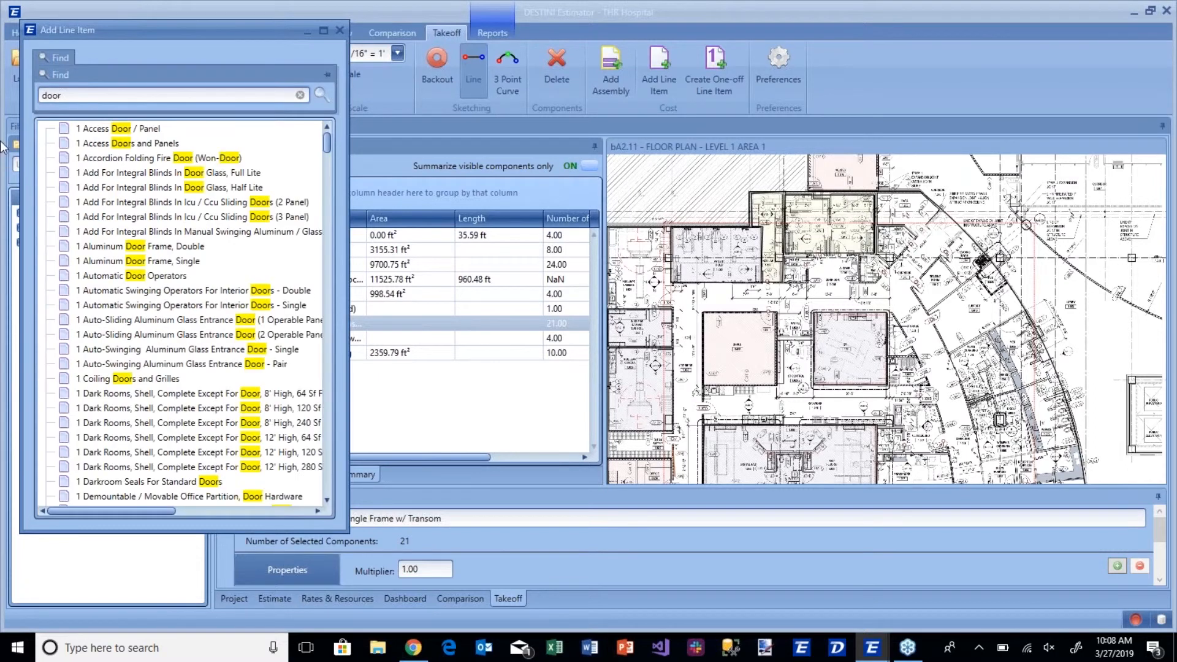
pyautogui.click(112, 246)
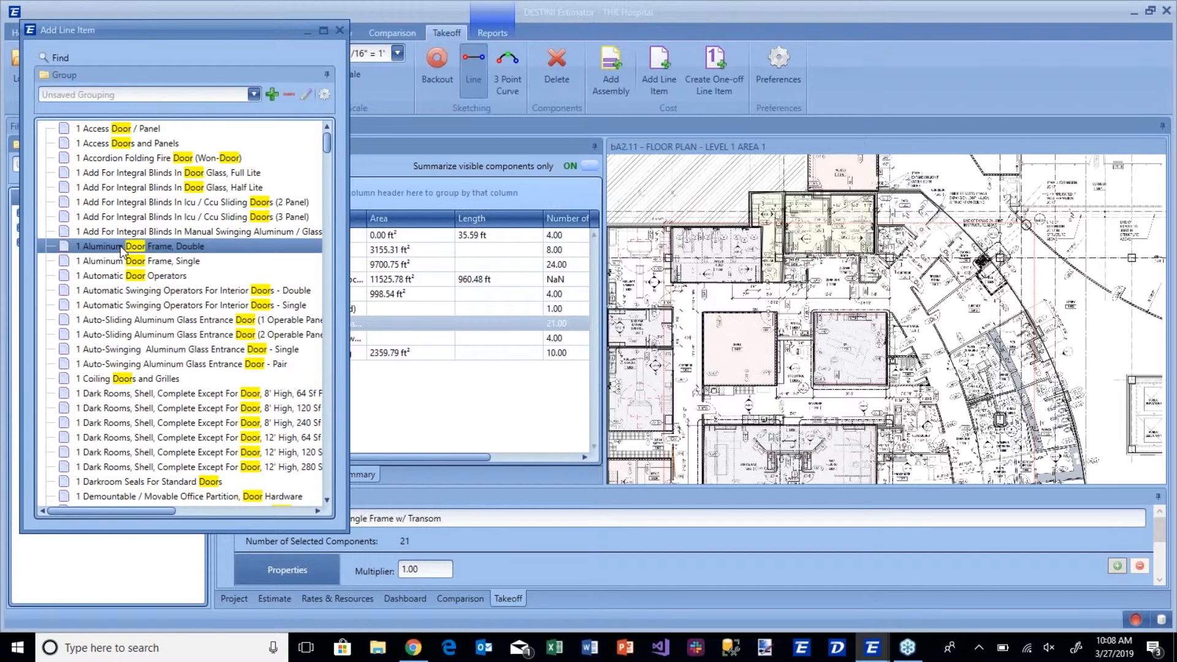
pyautogui.doubleClick(121, 248)
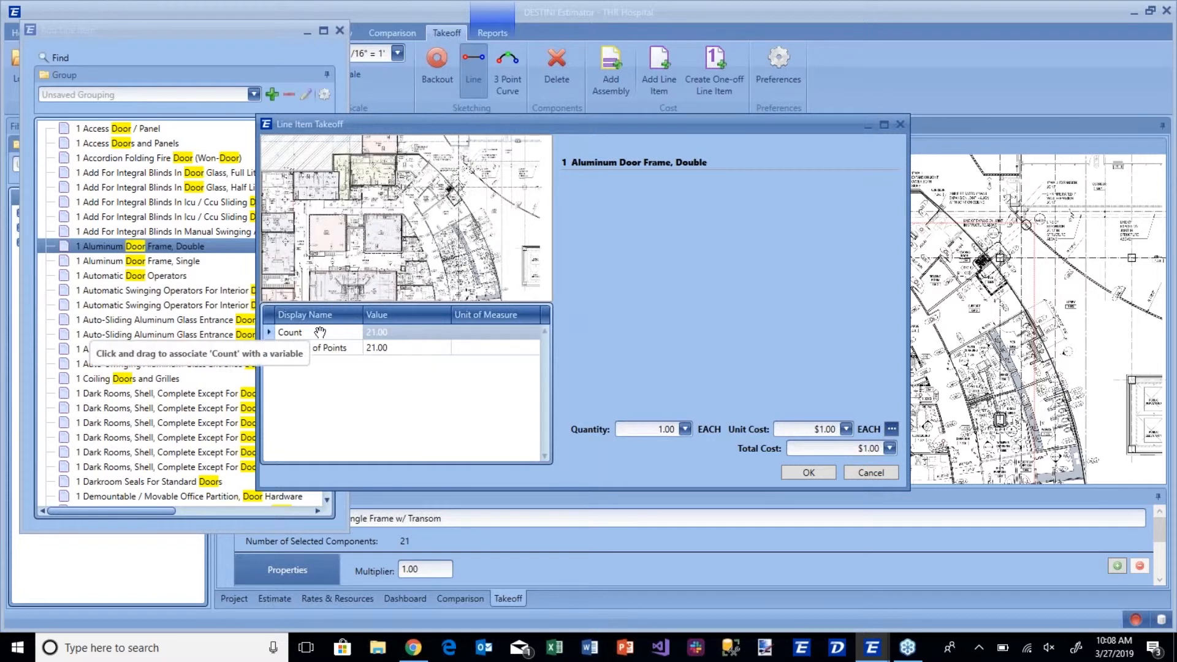
# Associate the line item's quantity with Count, set the unit cost to $120.00 and add it to the estimate.
pyautogui.moveTo(308, 334); pyautogui.dragTo(650, 434)
pyautogui.click(818, 411)
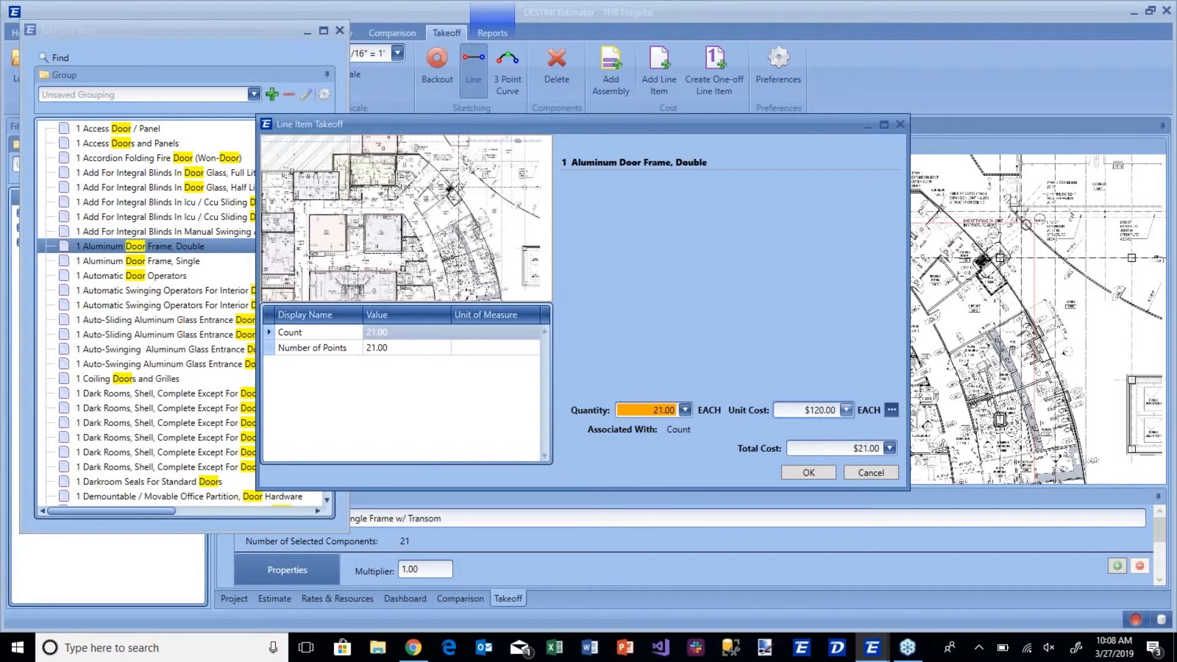
pyautogui.click(814, 473)
pyautogui.click(814, 472)
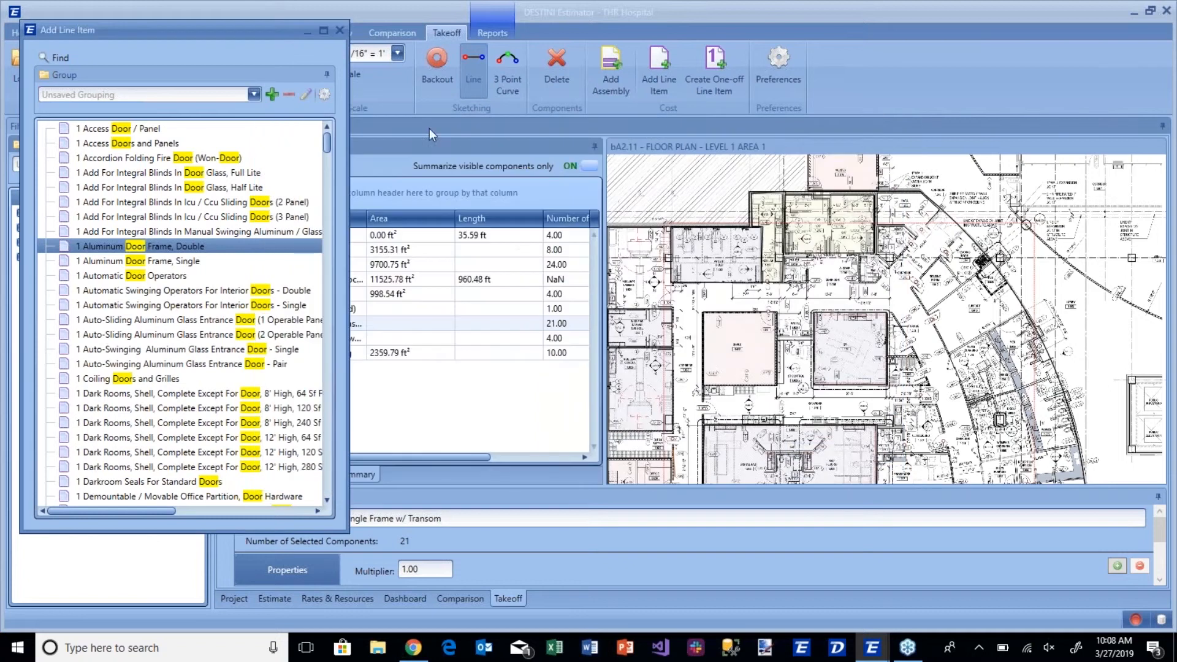
pyautogui.click(340, 30)
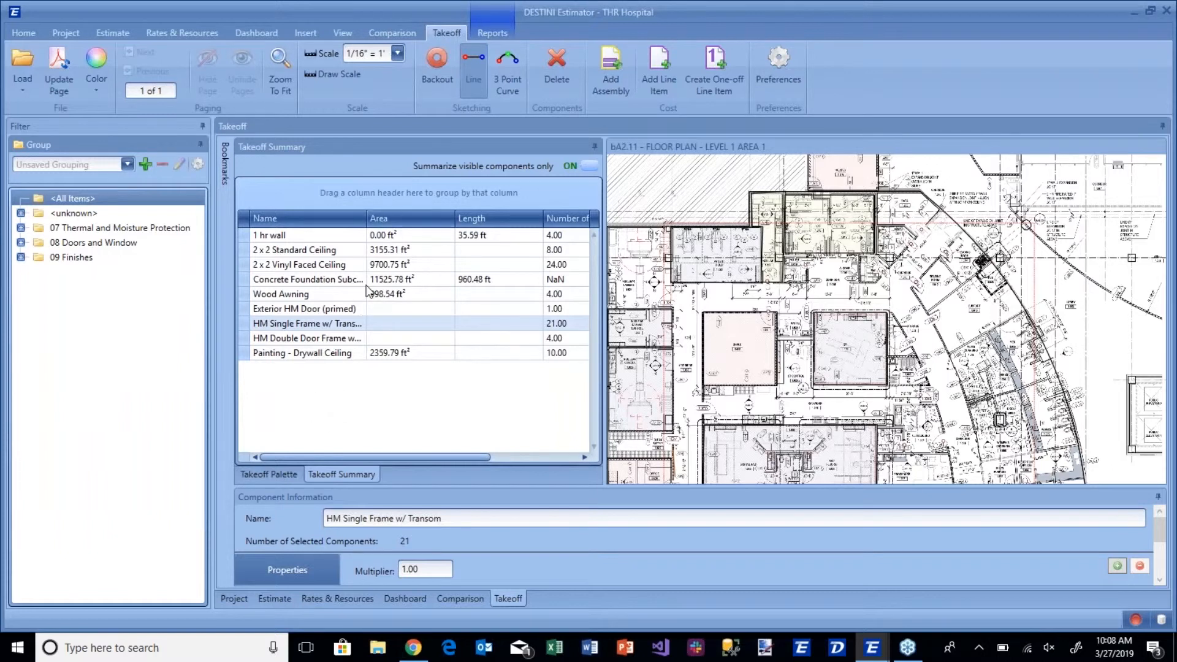
# Group the takeoff summary by the Is Mapped column and expand the Mapped and Unmapped groups.
pyautogui.rightClick(358, 222)
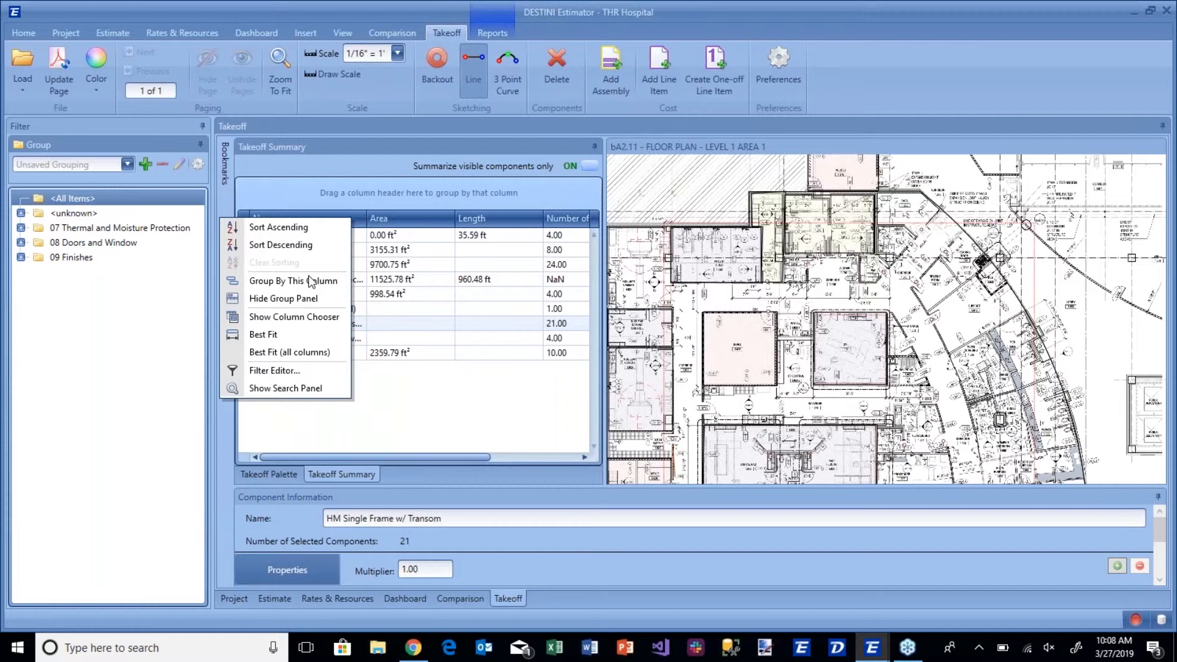
pyautogui.click(321, 311)
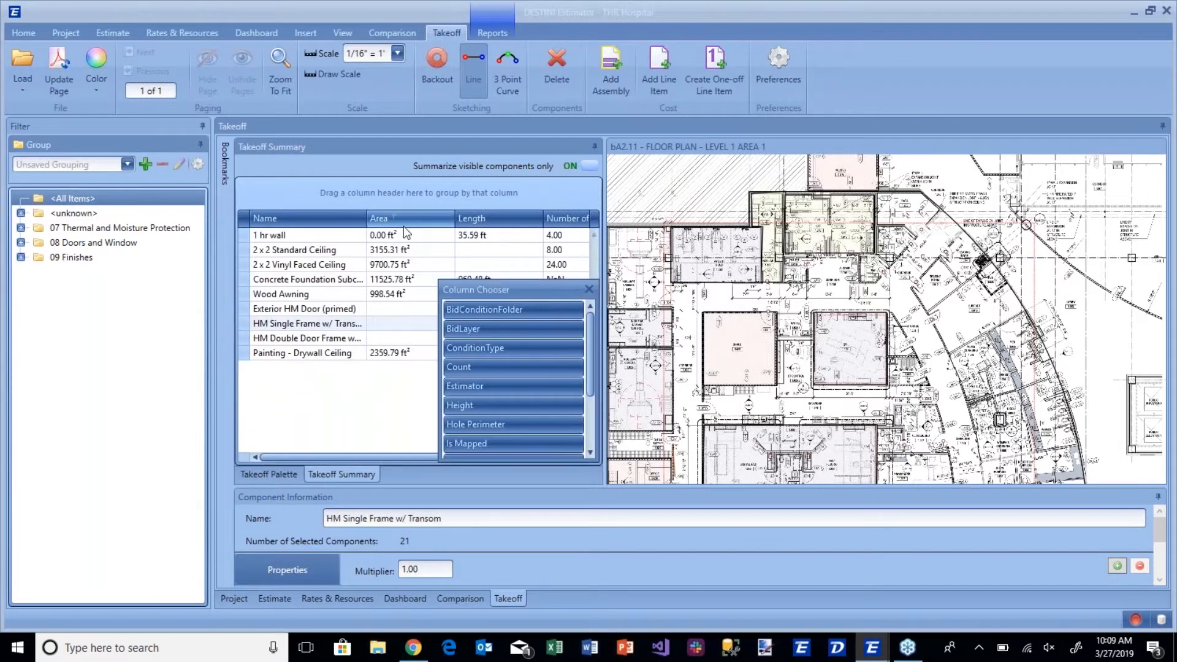
pyautogui.scroll(-1, 488, 370)
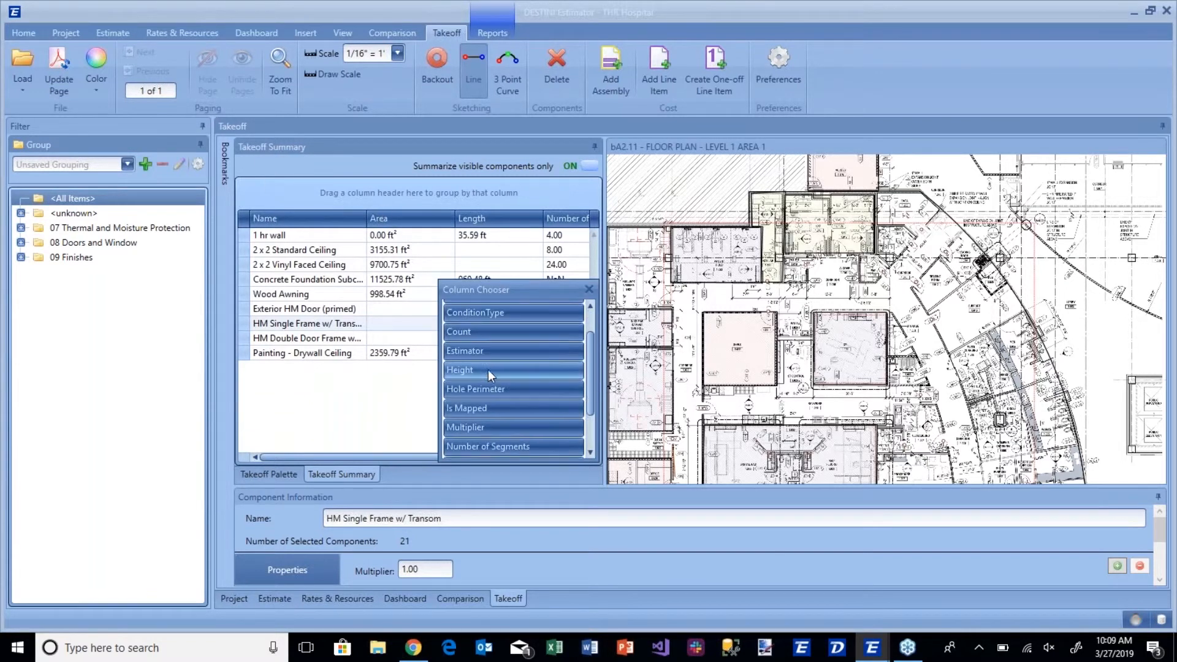
pyautogui.moveTo(484, 406); pyautogui.dragTo(333, 185)
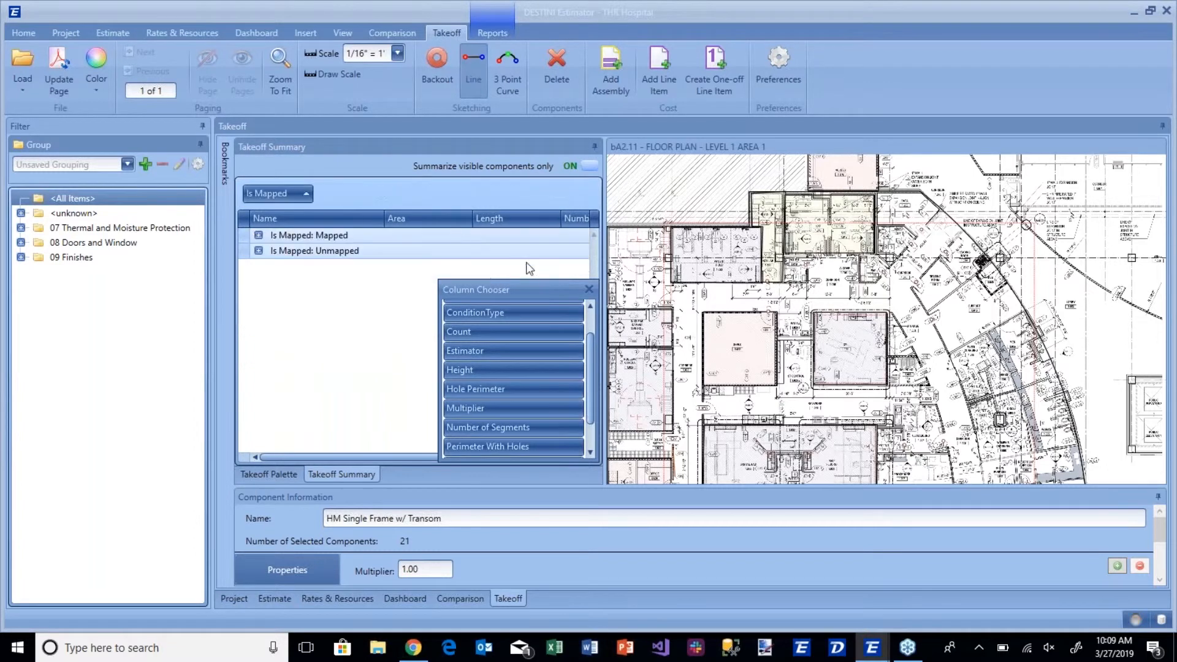
pyautogui.click(586, 288)
pyautogui.click(258, 235)
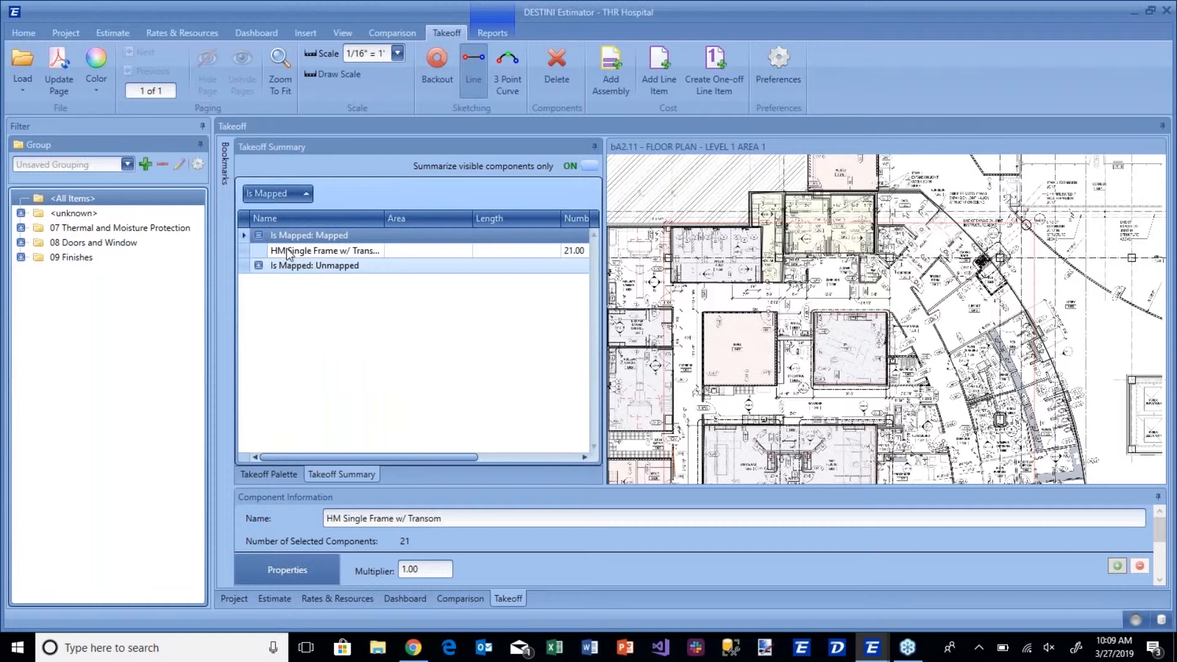
pyautogui.click(258, 265)
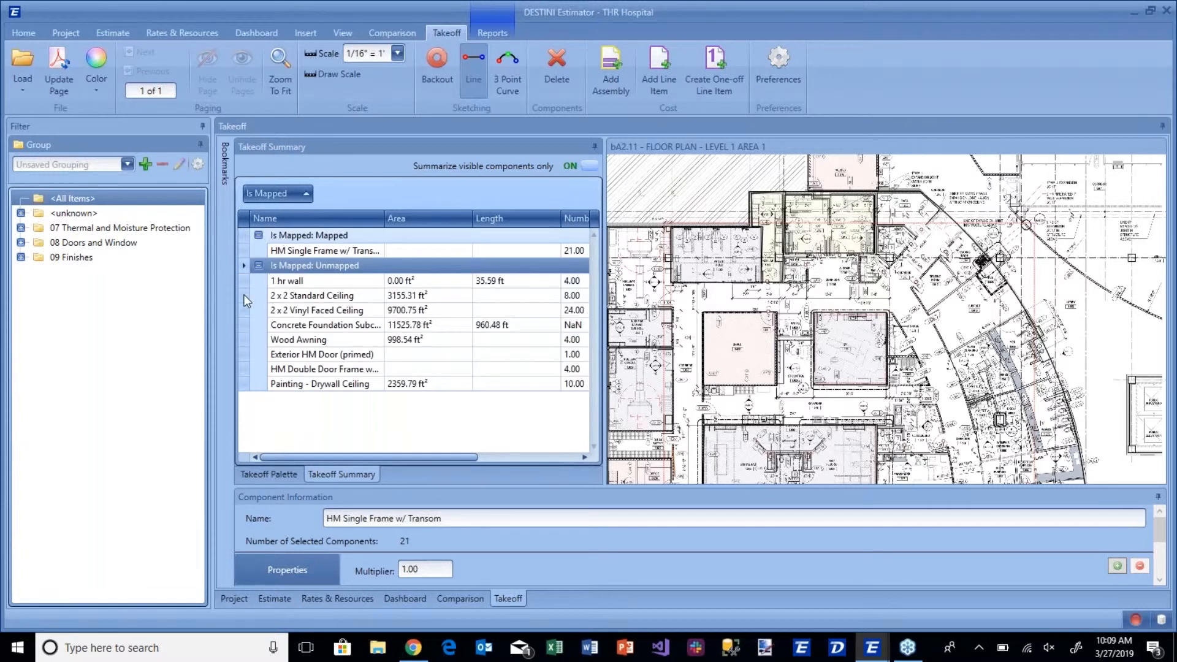
# Configure the filter grouping by clearing all active group items and adding Is Mapped.
pyautogui.click(197, 164)
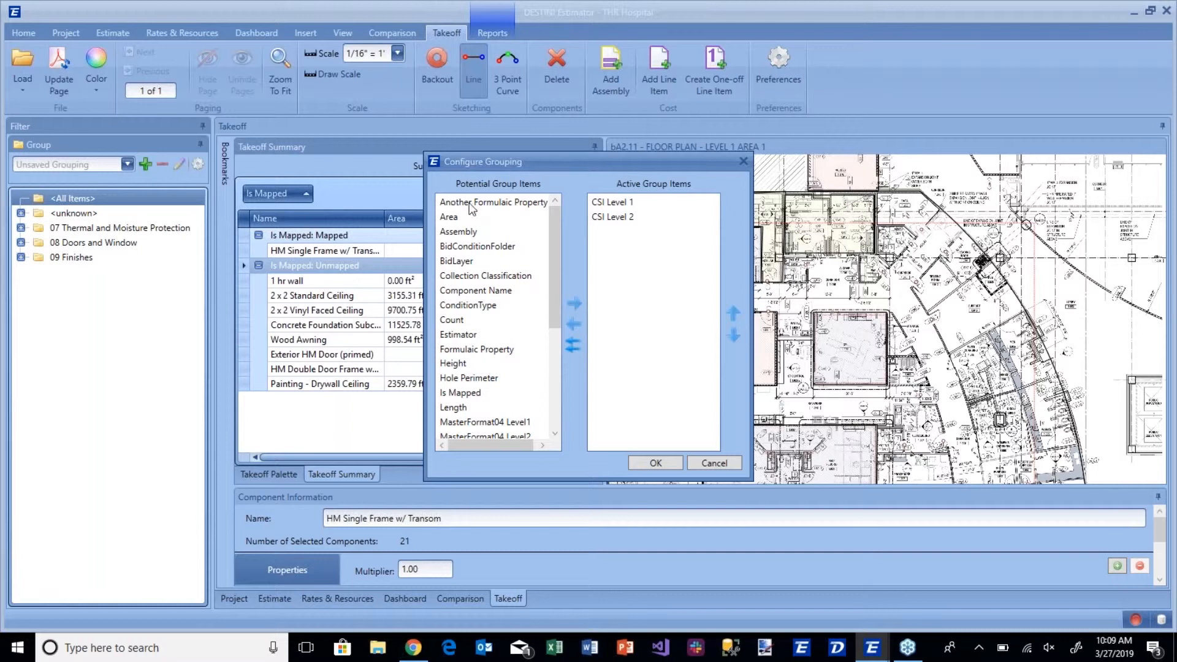
pyautogui.click(572, 345)
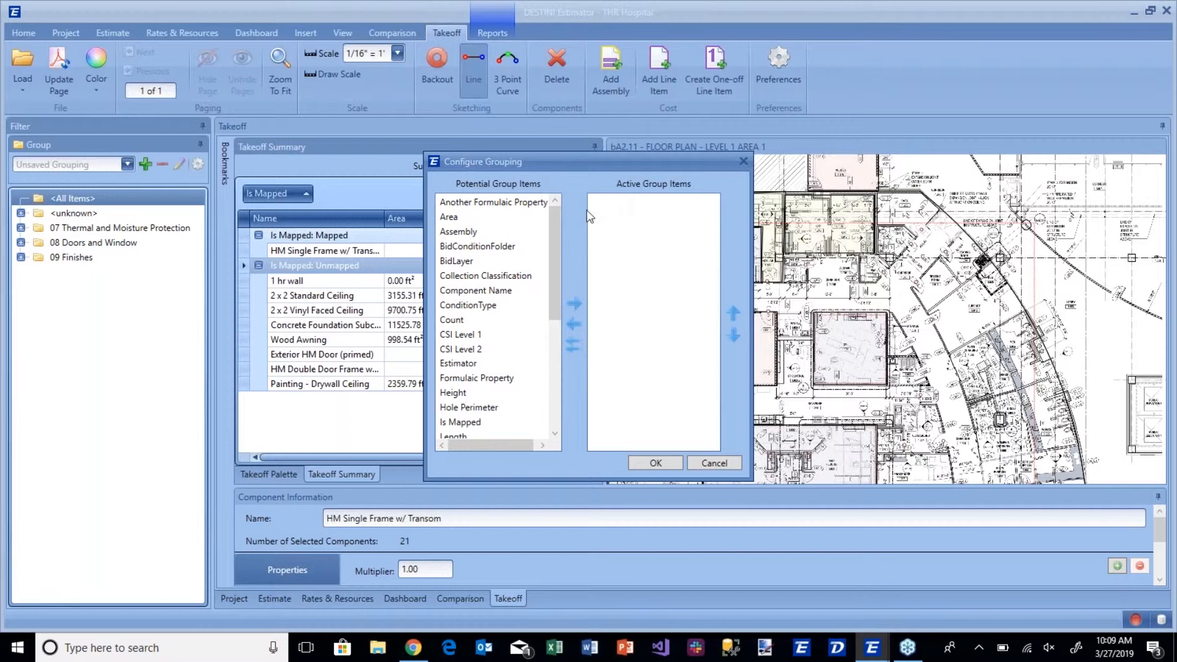
pyautogui.scroll(-1, 554, 233)
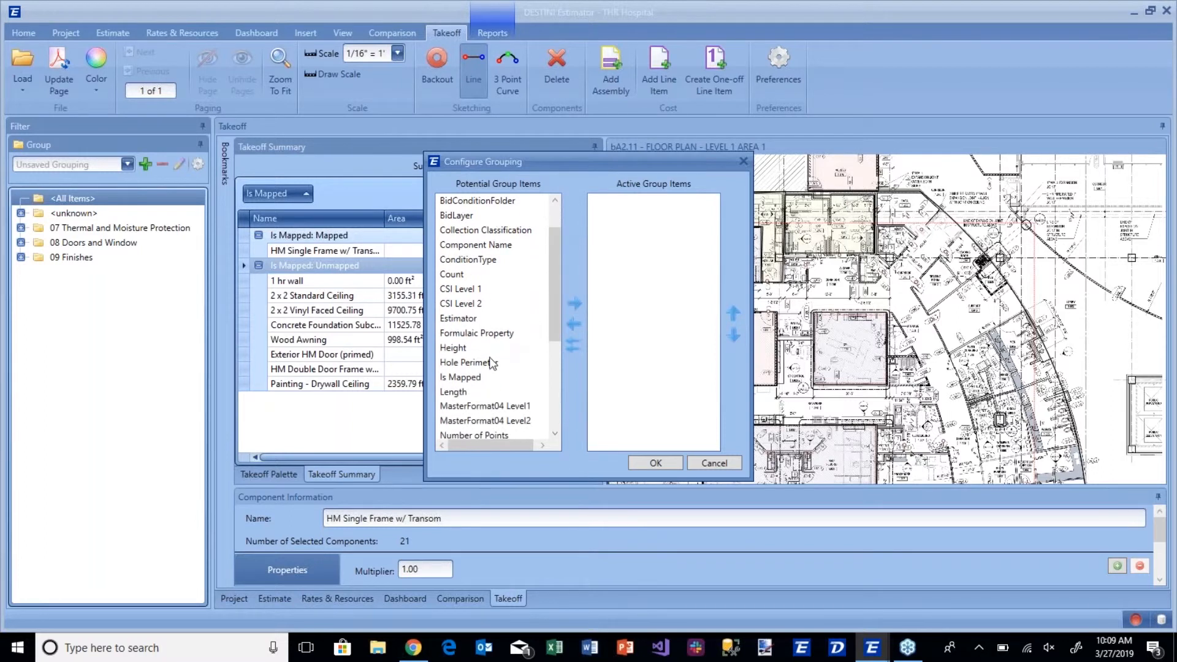
pyautogui.click(473, 377)
pyautogui.click(581, 301)
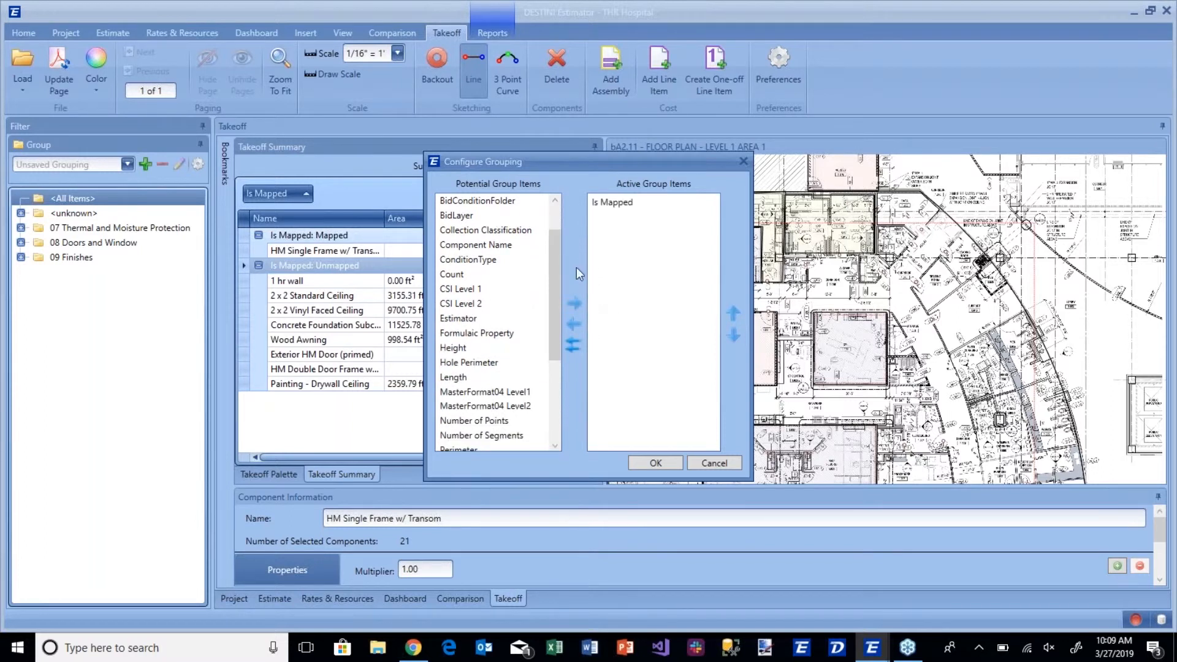
# Add MasterFormat04 Level1 and MasterFormat04 Level2 below Is Mapped, apply the grouping and expand the Mapped group.
pyautogui.scroll(-2, 536, 345)
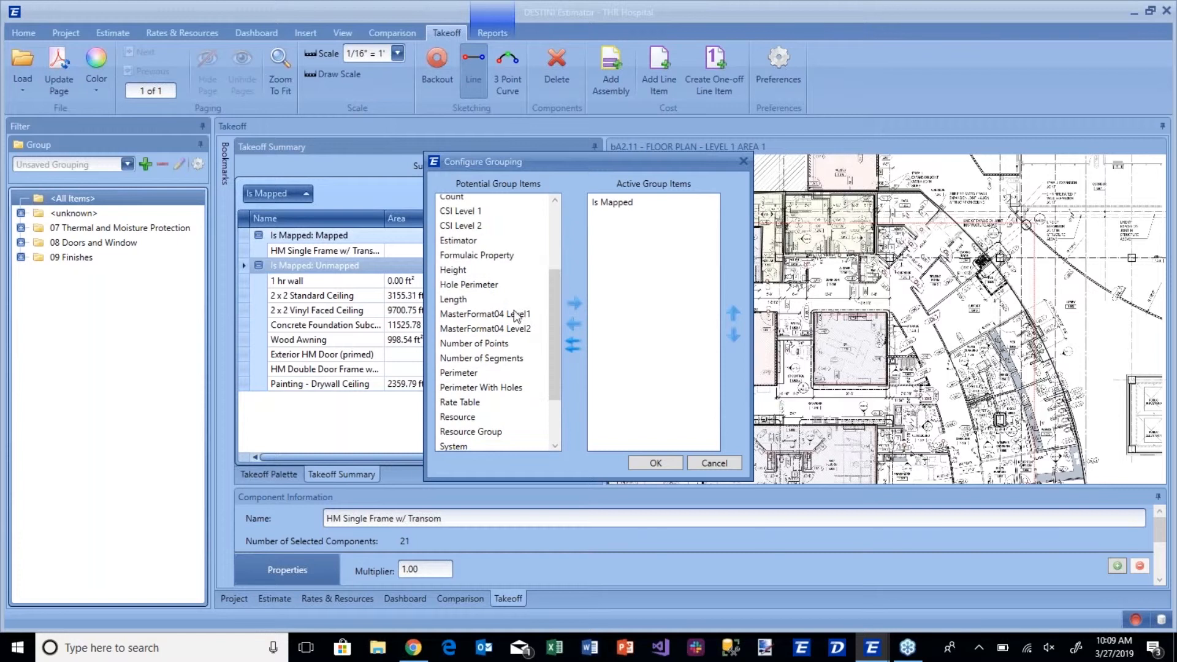
pyautogui.click(533, 323)
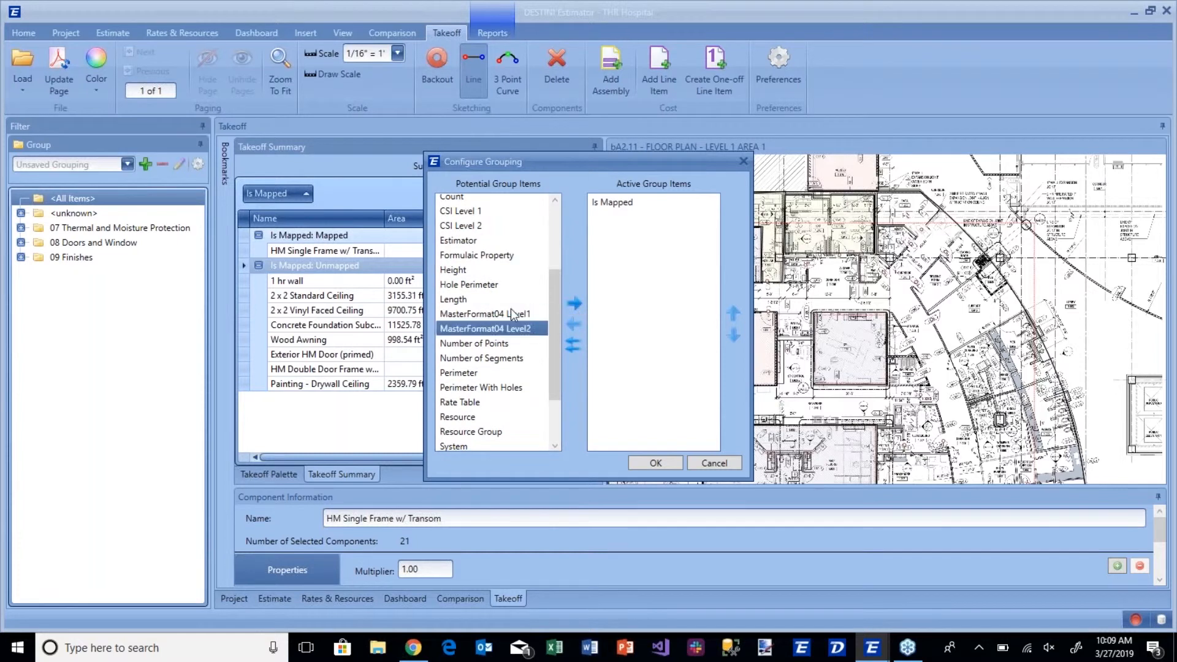
pyautogui.keyDown('ctrl'); pyautogui.click(512, 313); pyautogui.keyUp('ctrl')
pyautogui.click(573, 303)
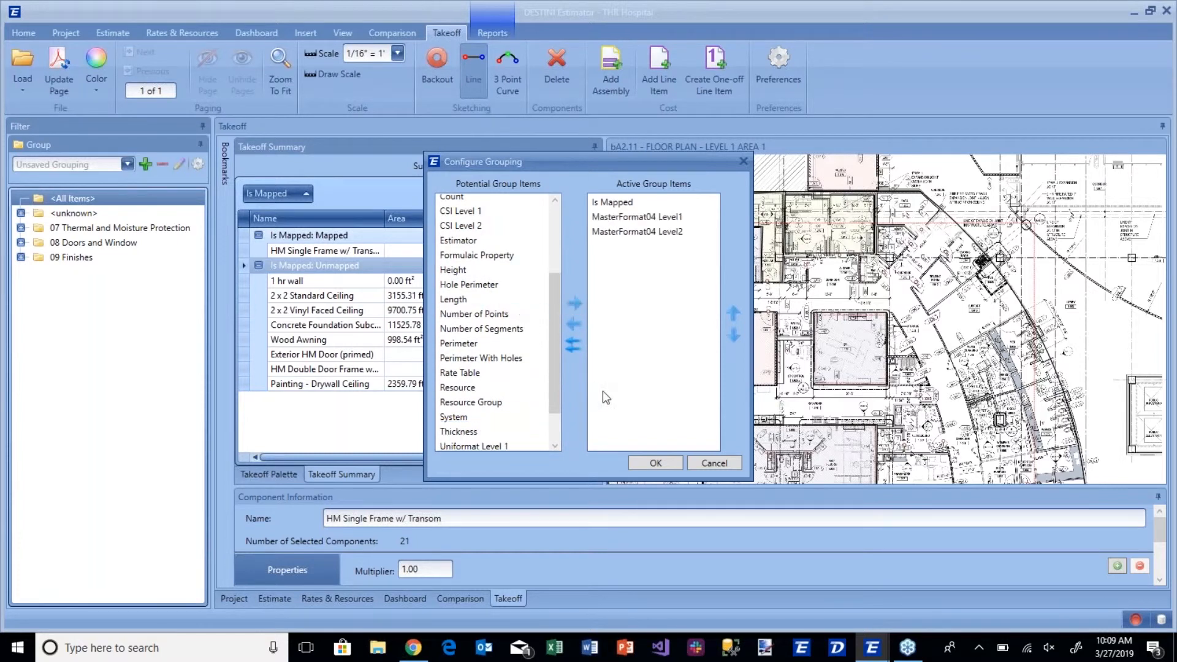
pyautogui.click(653, 461)
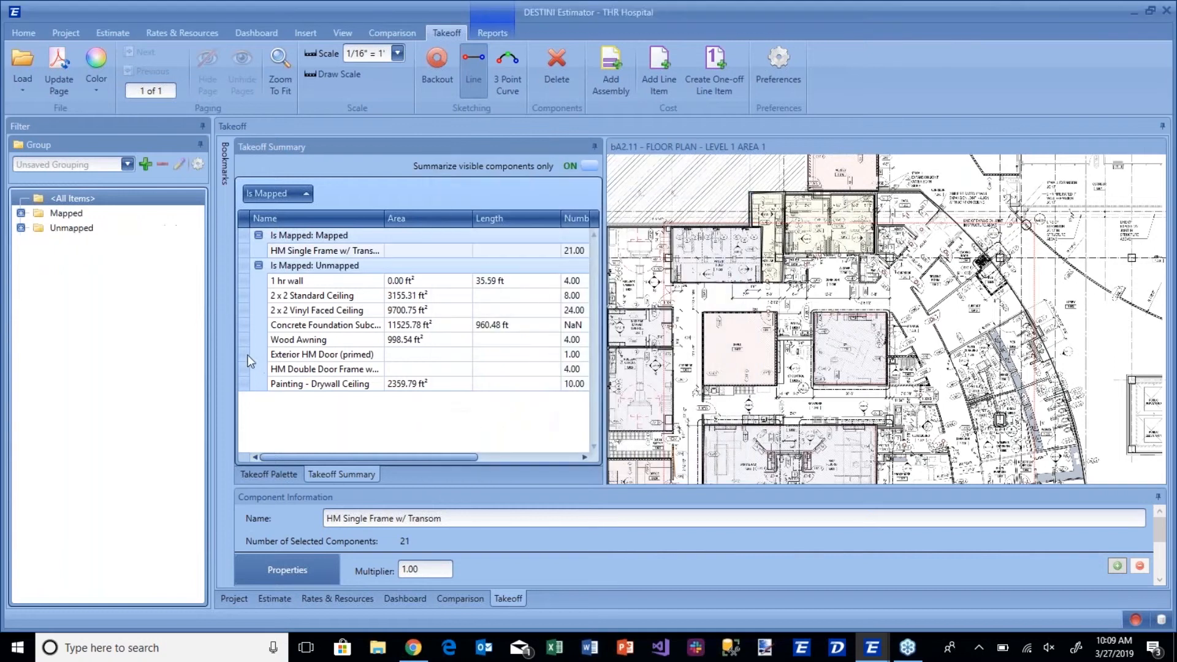
pyautogui.click(20, 213)
# Replace the two MasterFormat04 levels in the active group items with CSI Level 1 and CSI Level 2 and apply the grouping.
pyautogui.click(263, 196)
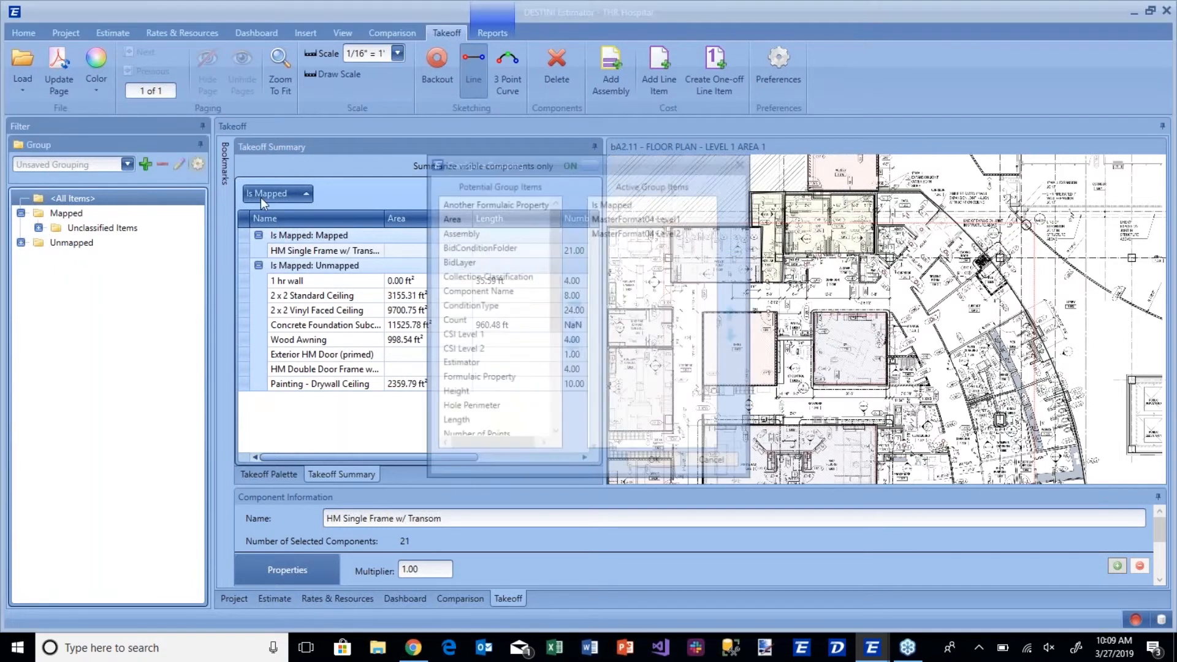
pyautogui.click(636, 233)
pyautogui.keyDown('shift'); pyautogui.click(615, 216); pyautogui.keyUp('shift')
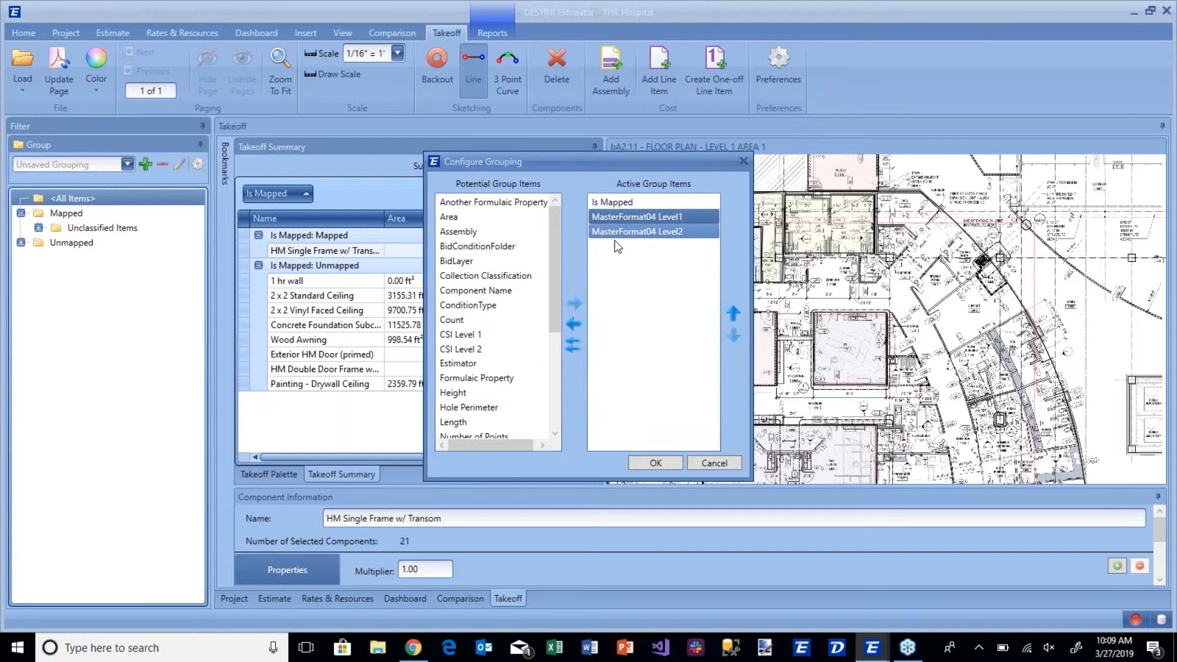
pyautogui.click(574, 323)
pyautogui.click(472, 334)
pyautogui.click(477, 351)
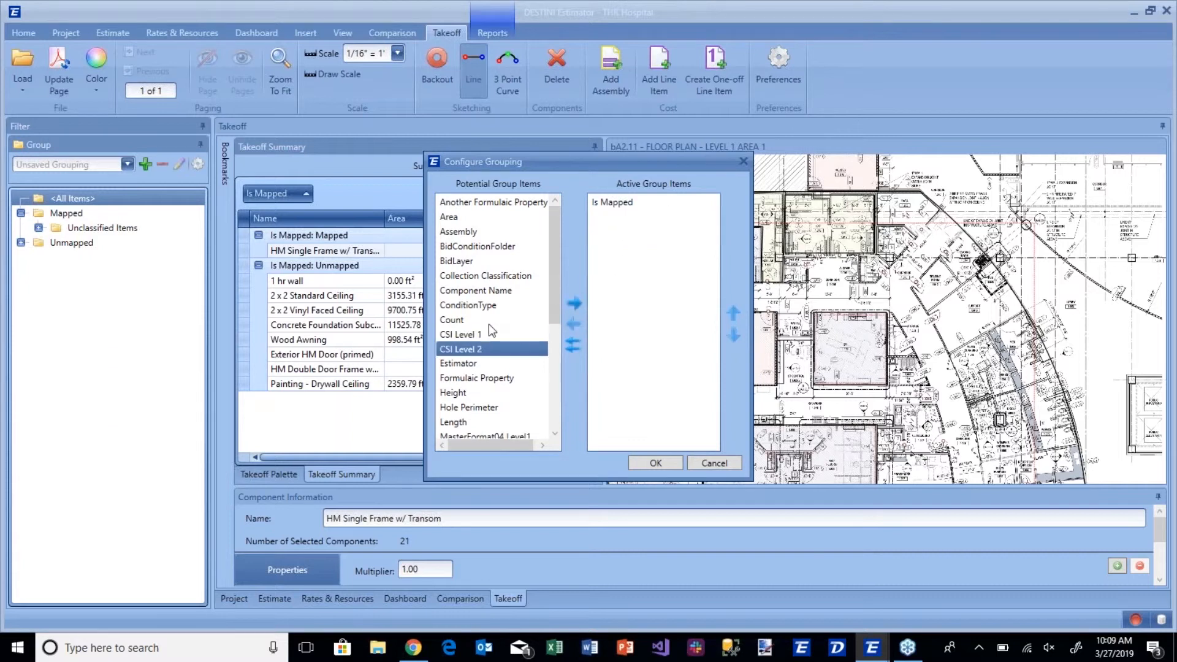
pyautogui.click(488, 324)
pyautogui.click(487, 335)
pyautogui.keyDown('shift'); pyautogui.click(481, 349); pyautogui.keyUp('shift')
pyautogui.click(574, 303)
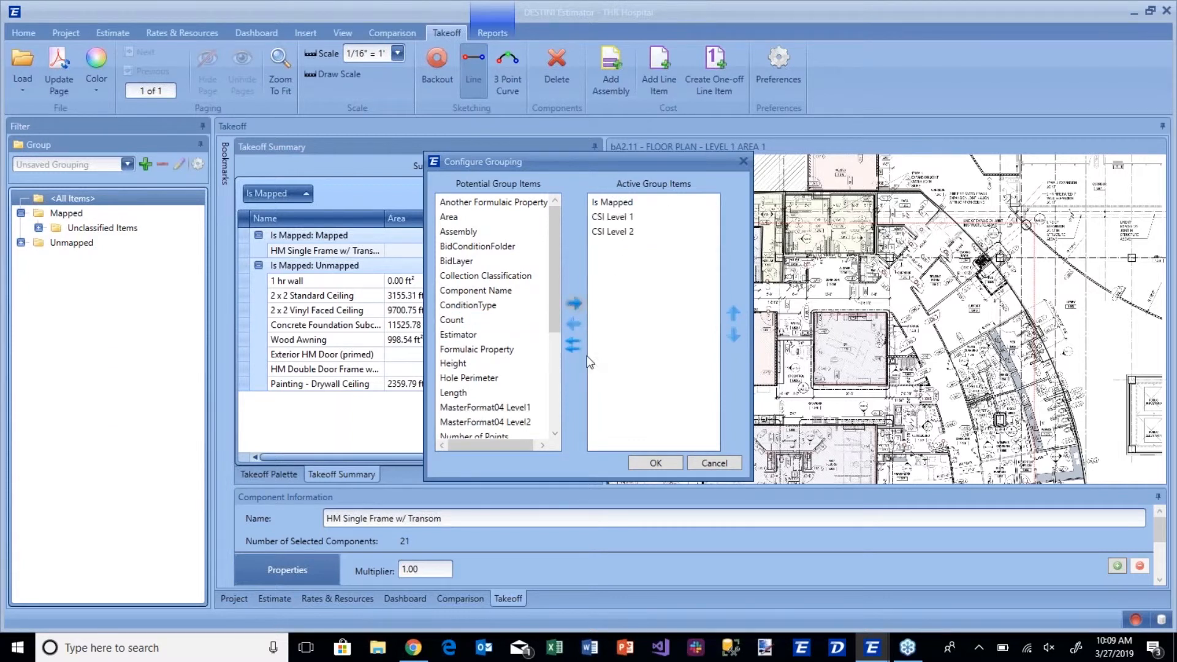
pyautogui.click(649, 462)
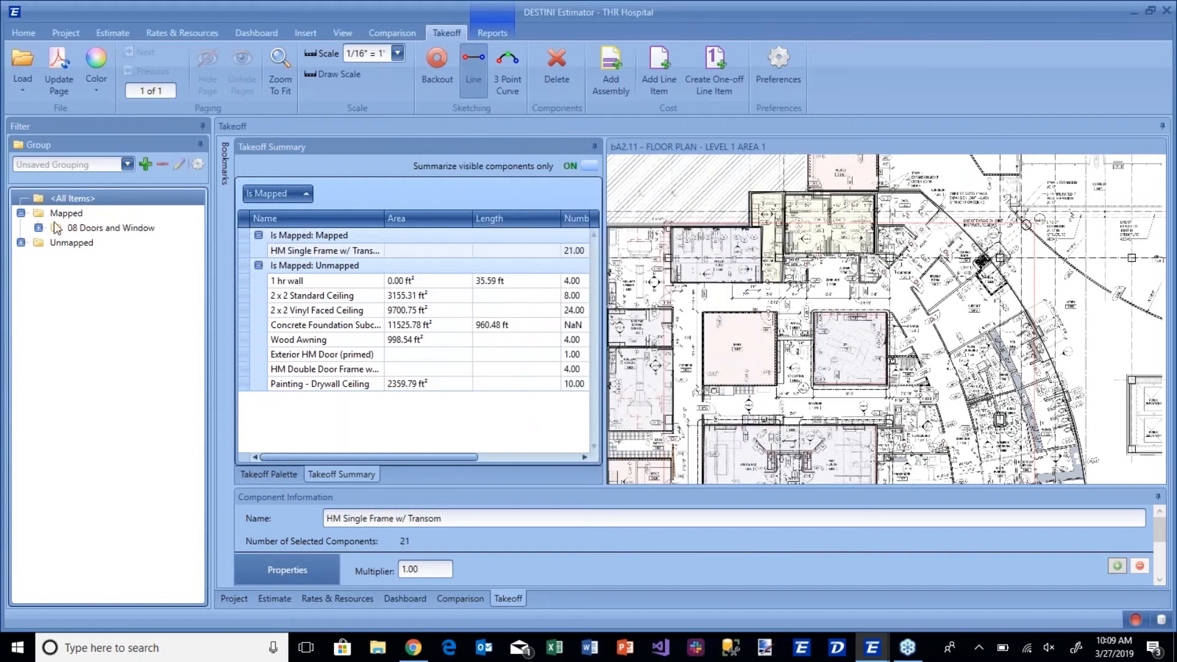
# Expand the Unmapped group, filter the takeoff to the mapped 08 Doors and Window items and inspect them on the floor plan.
pyautogui.click(21, 242)
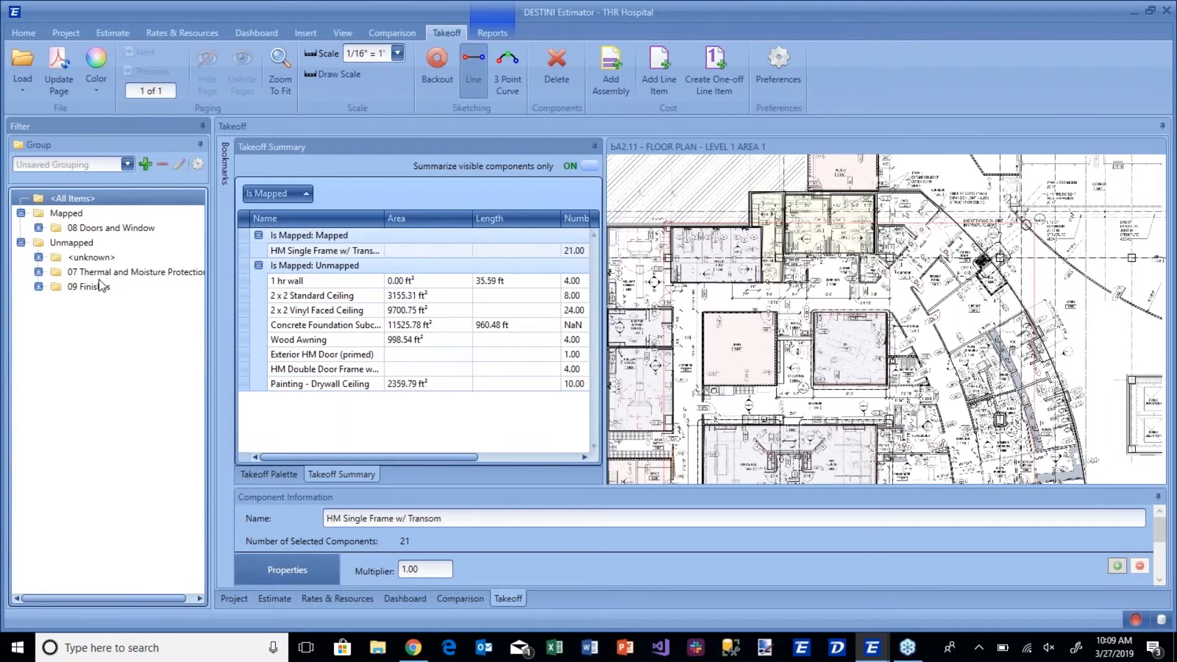
pyautogui.click(95, 228)
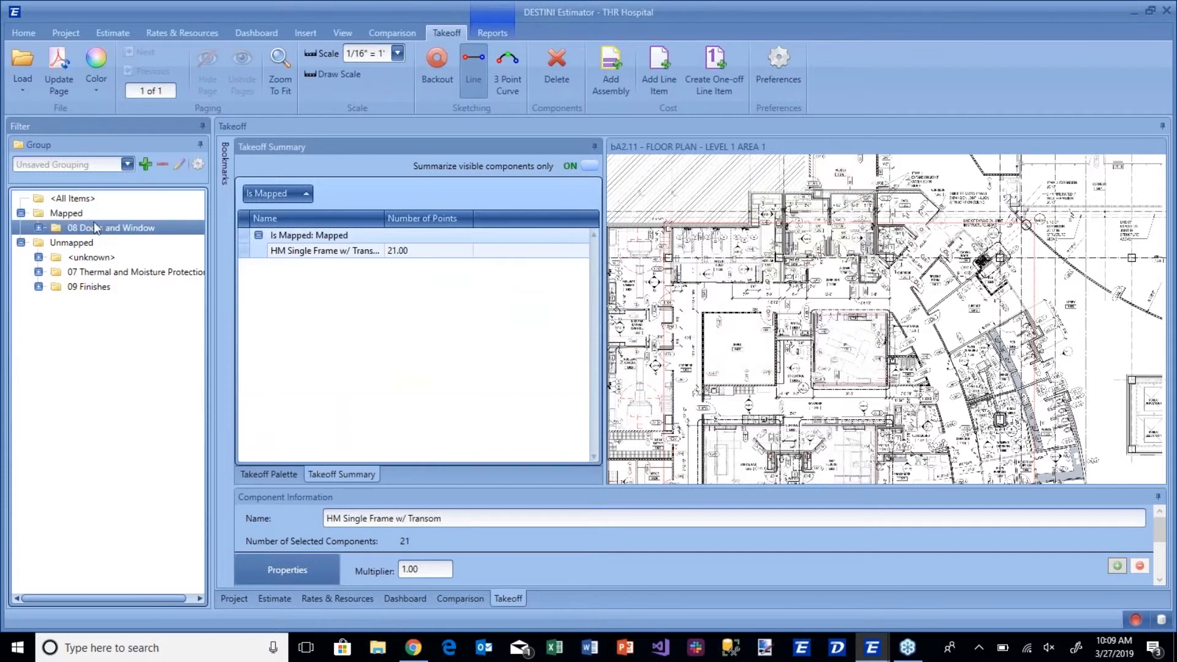
pyautogui.scroll(5, 852, 330)
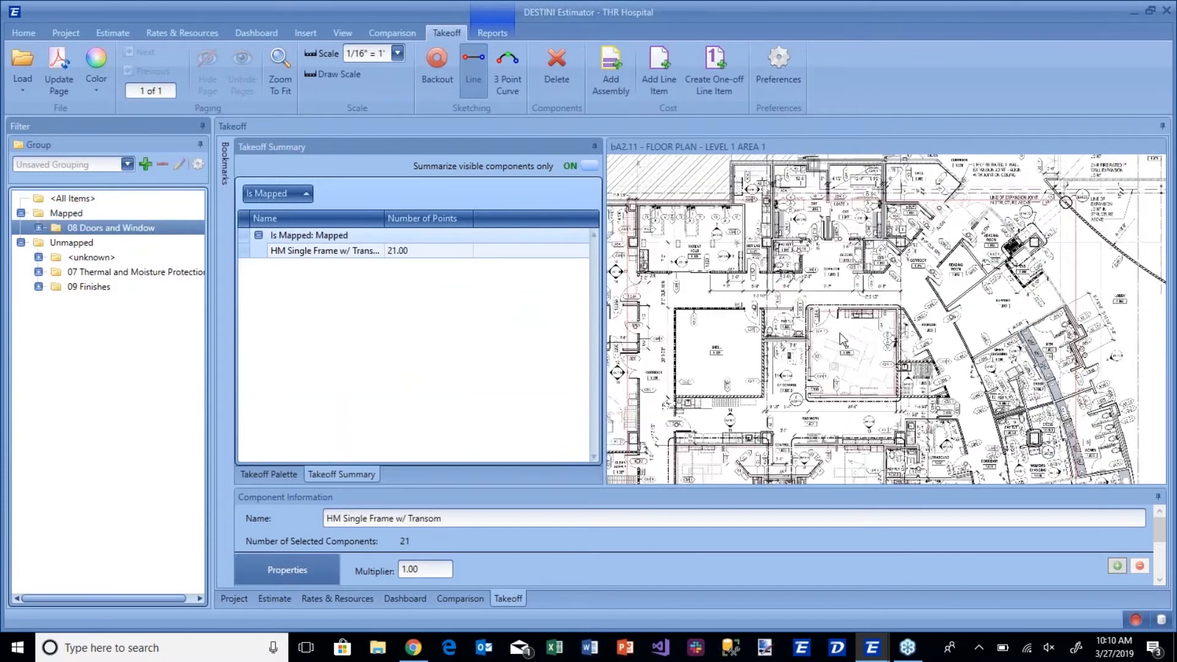
pyautogui.rightClick(721, 304)
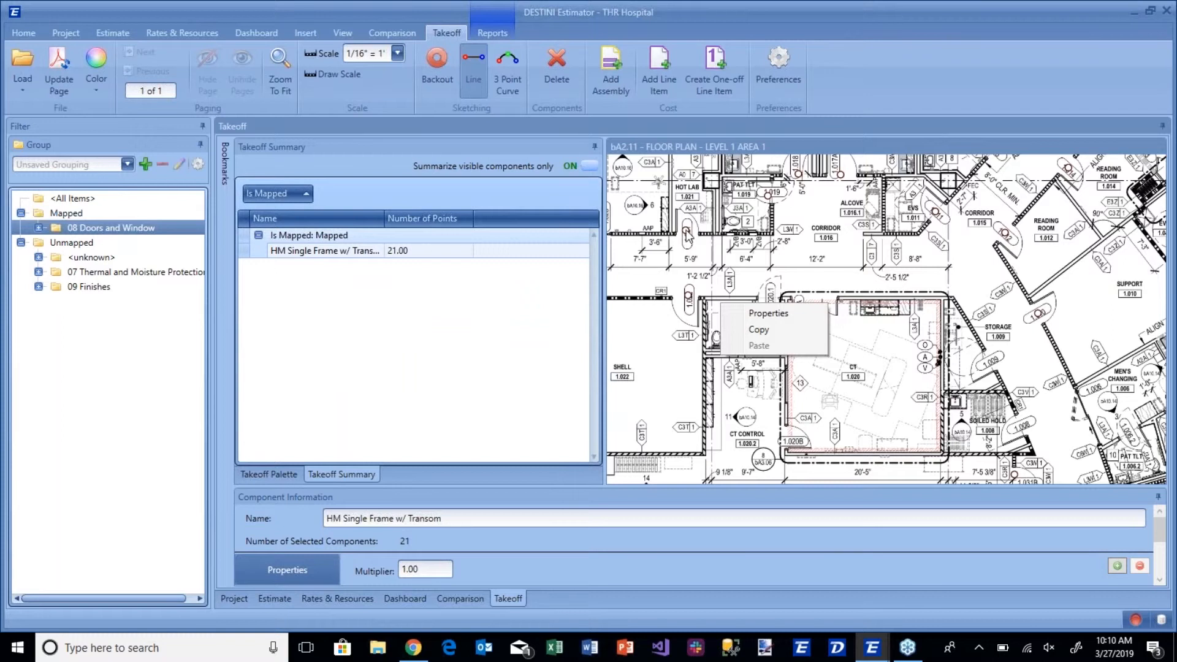
# Filter the takeoff to the unmapped 09 Finishes items and to the whole Unmapped group, and inspect the floor plan.
pyautogui.click(86, 274)
pyautogui.click(85, 288)
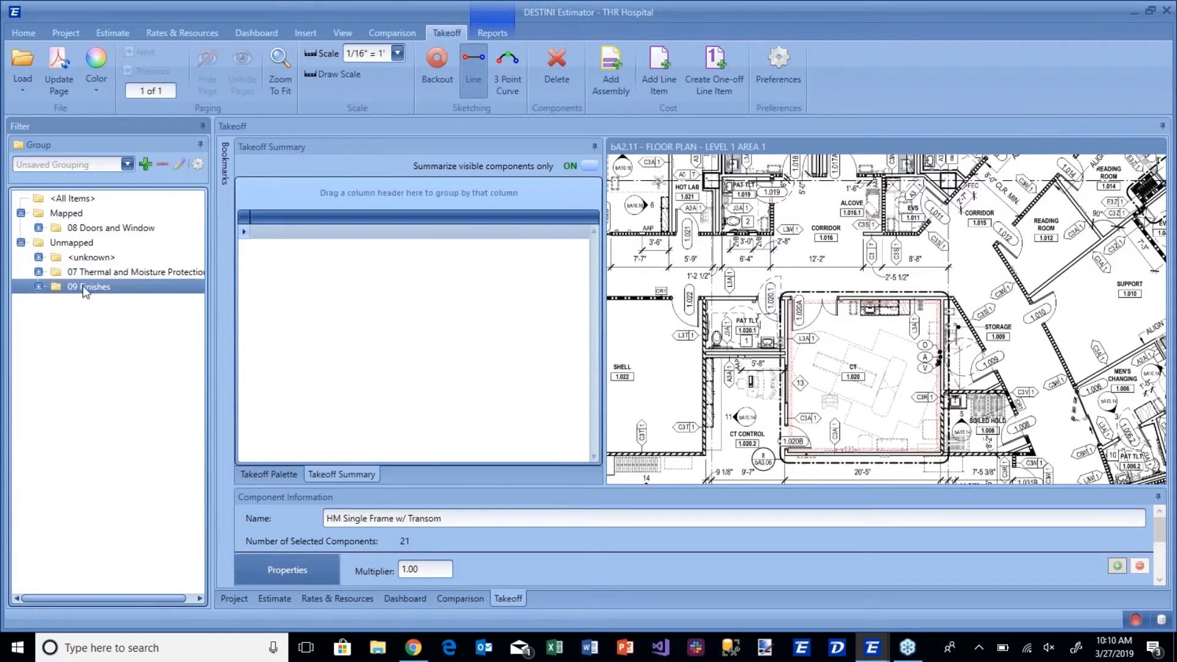
pyautogui.click(83, 244)
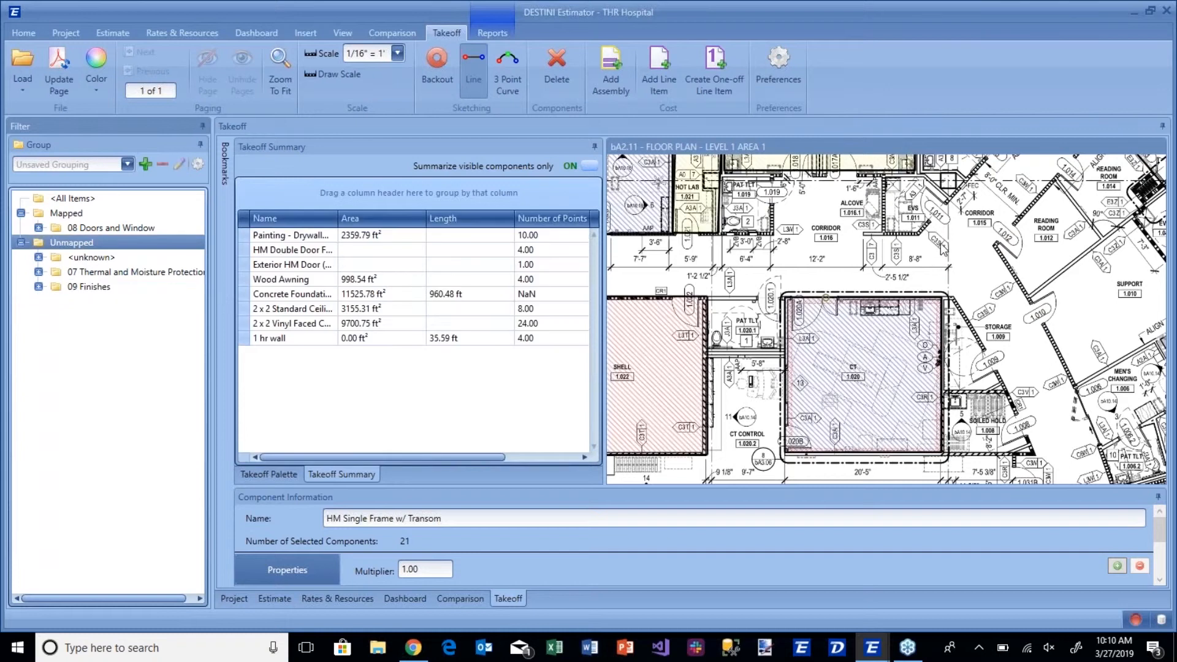
pyautogui.scroll(-1, 941, 250)
pyautogui.scroll(-1, 937, 250)
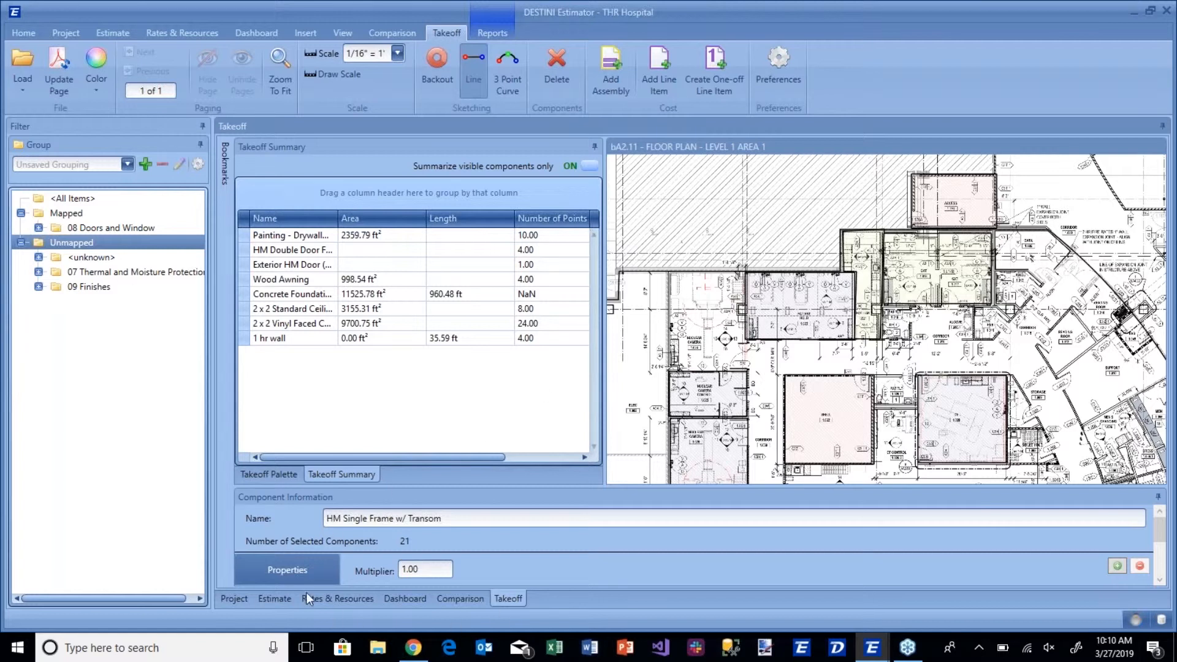
# Switch to the estimate and view the line items for mapped 08 Doors and Window, for Unmapped and for all items.
pyautogui.click(272, 598)
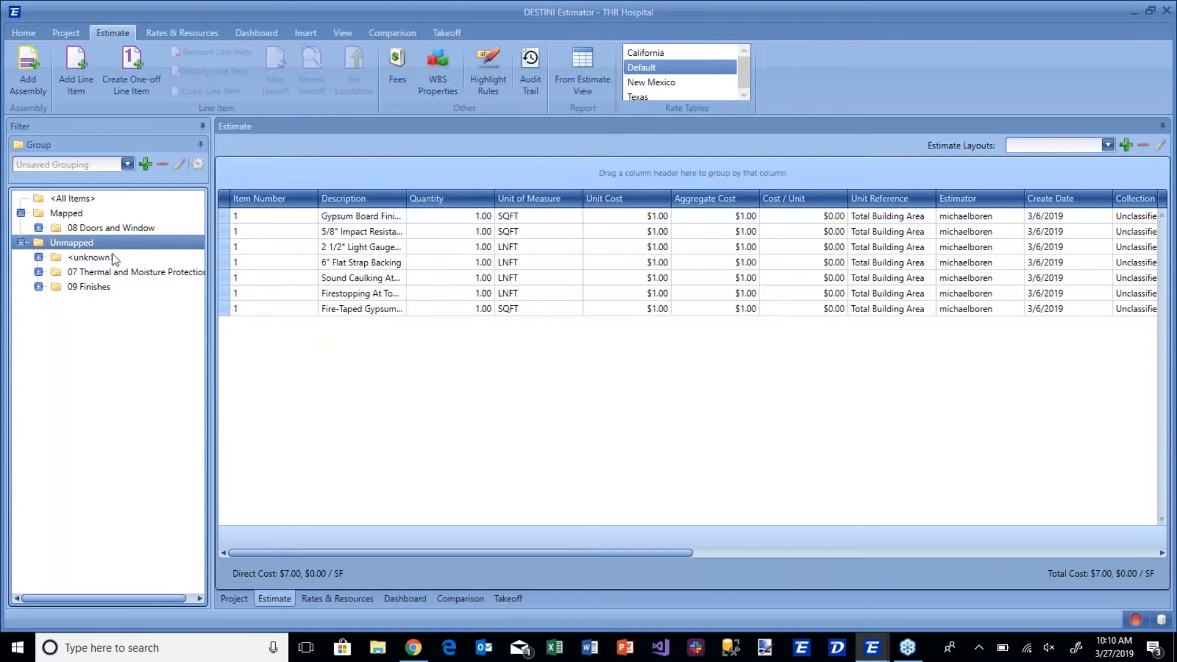
pyautogui.click(97, 226)
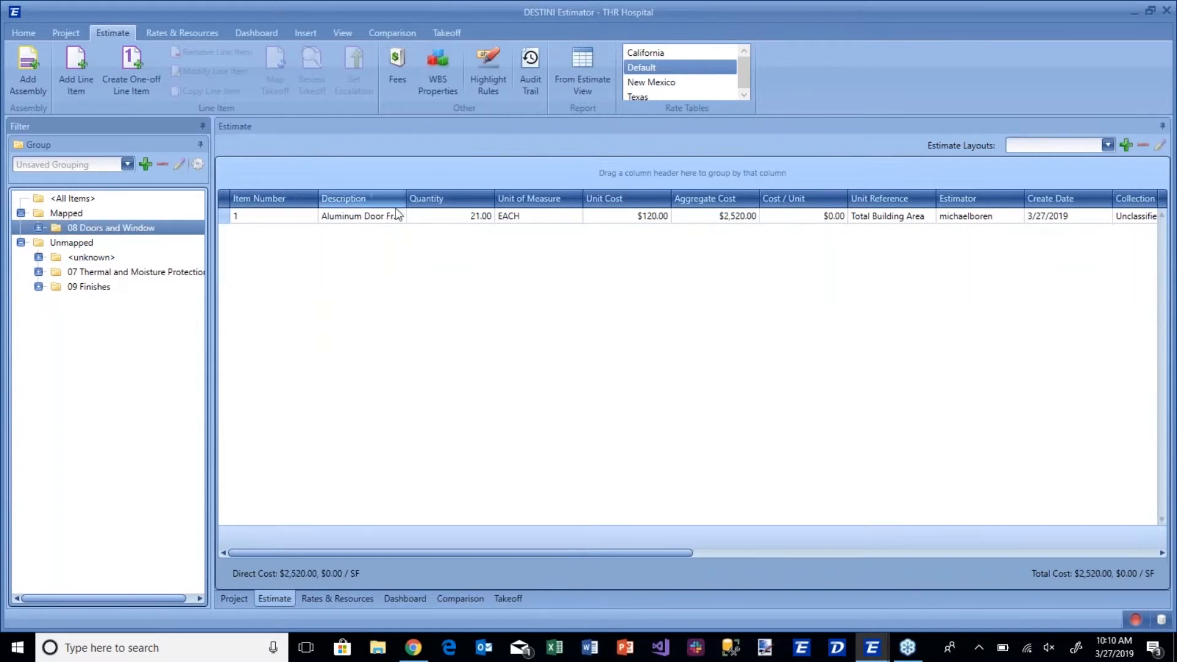
pyautogui.click(90, 242)
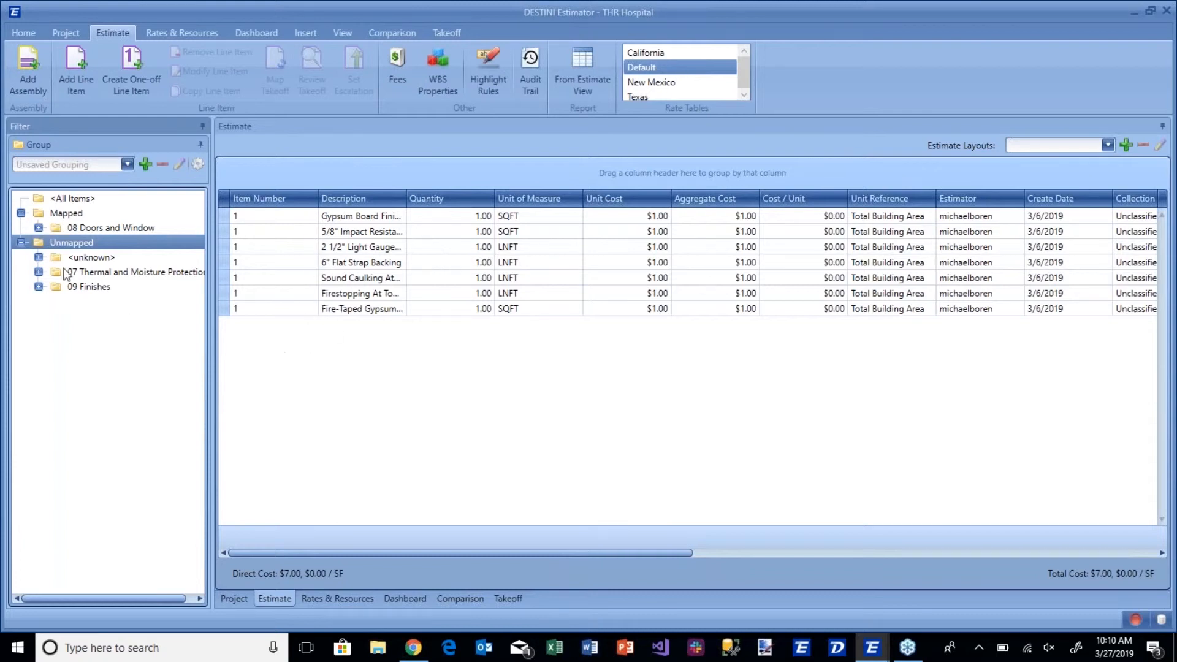
pyautogui.click(65, 199)
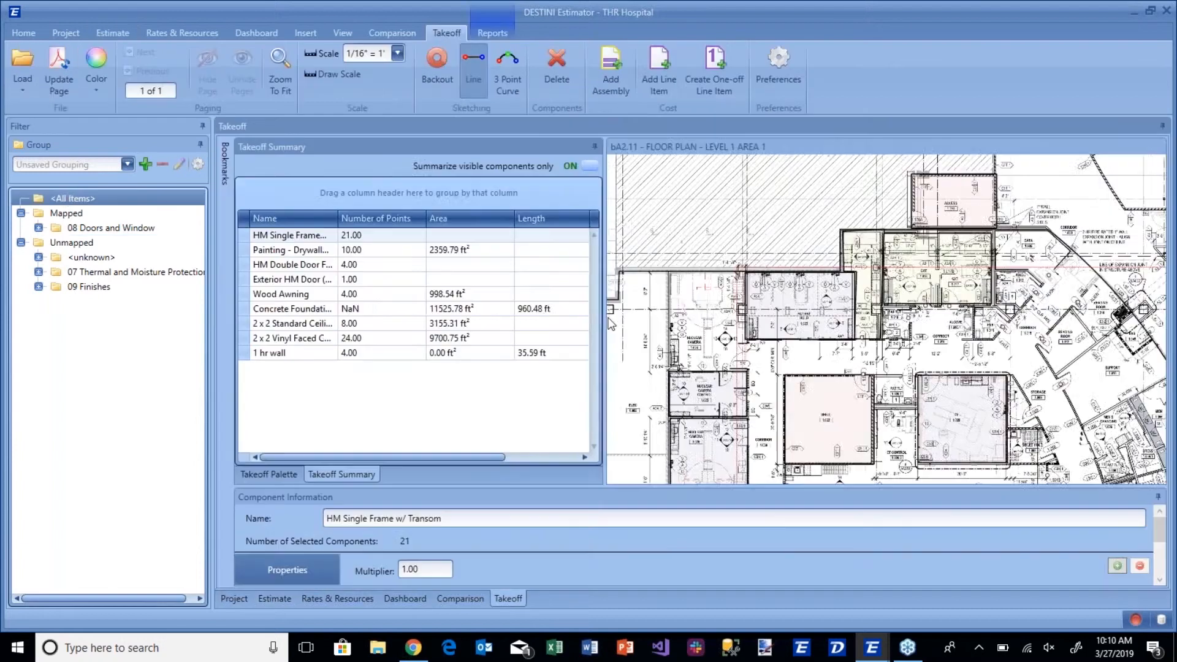
# Widen the floor plan area in the takeoff view and filter to mapped 08 Doors and Window with its subgroup expanded.
pyautogui.moveTo(598, 317); pyautogui.dragTo(511, 317)
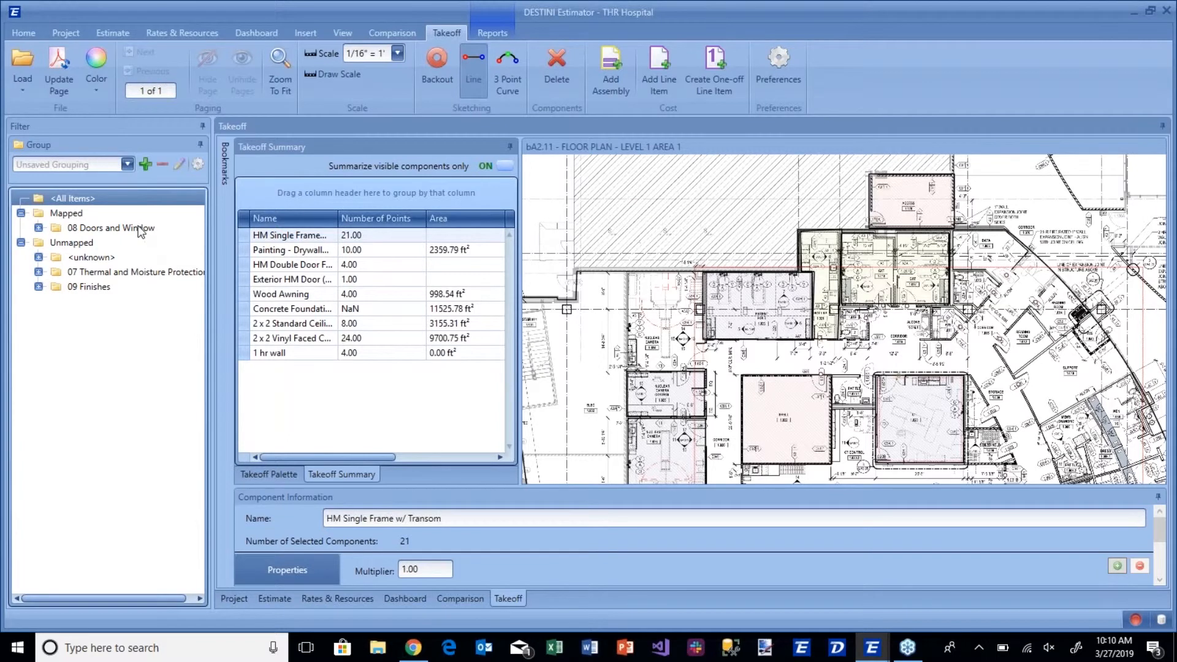
pyautogui.click(105, 229)
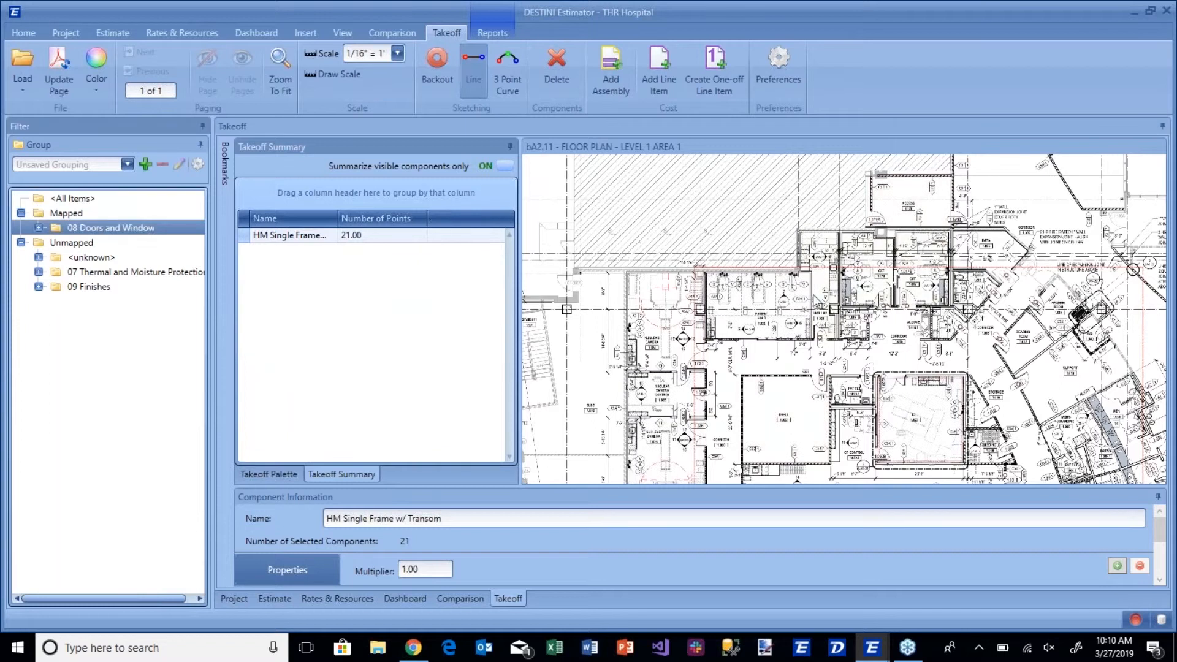
pyautogui.scroll(5, 766, 325)
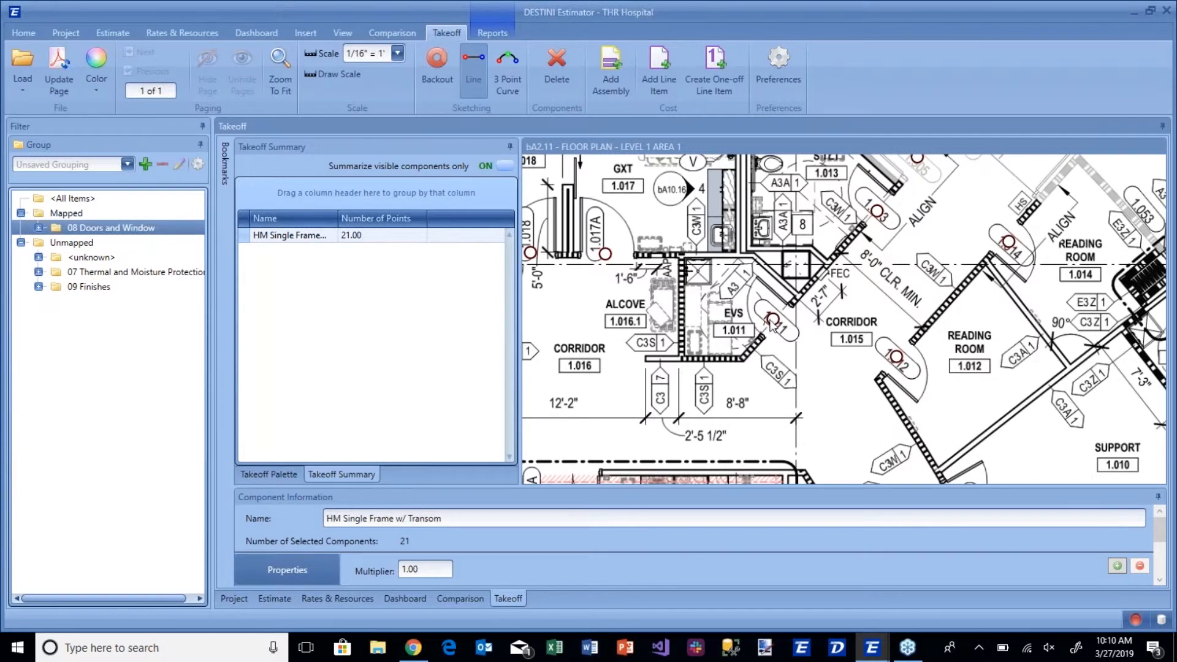
pyautogui.click(38, 228)
pyautogui.scroll(-4, 674, 353)
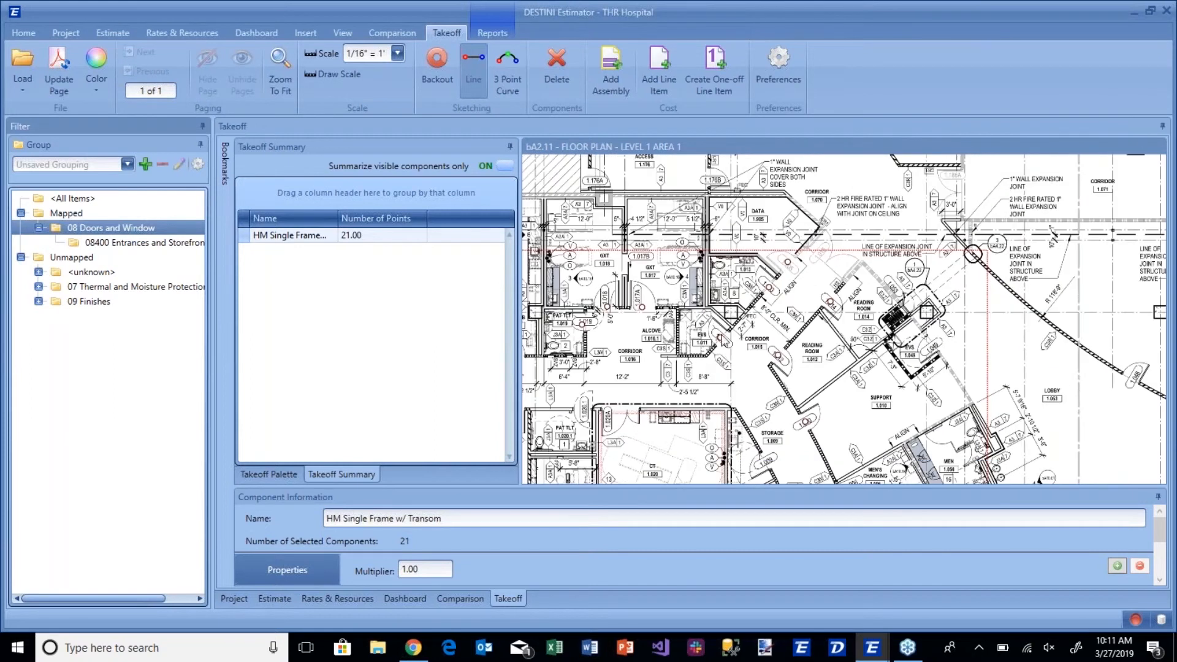
pyautogui.moveTo(737, 310); pyautogui.dragTo(759, 288)
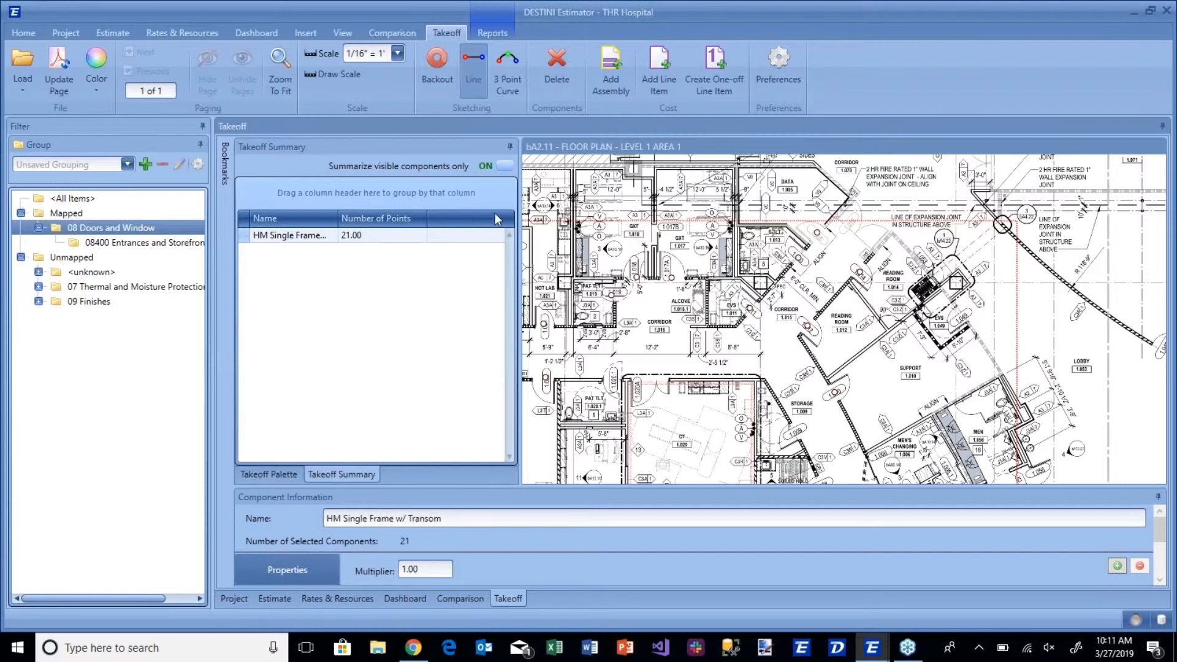
# Display the takeoff palette and browse from the painting items up to its division folders.
pyautogui.click(269, 475)
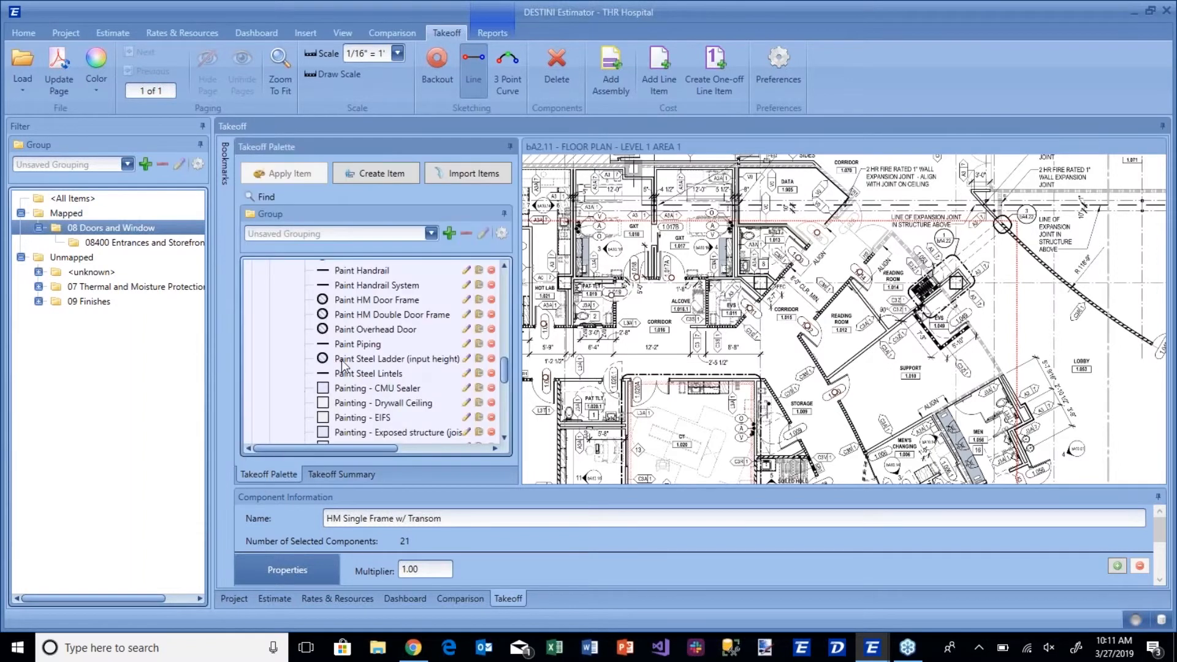
pyautogui.scroll(10, 343, 365)
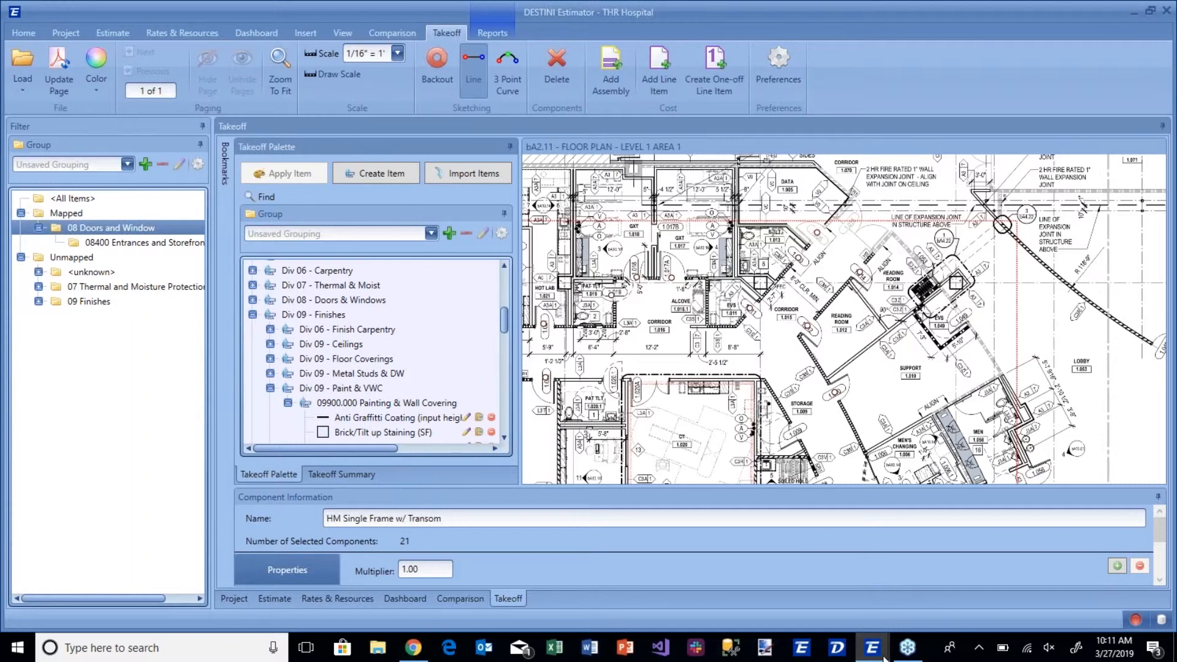
# Switch to the CHM Hospital project and examine its 3D building model up close from several angles.
pyautogui.moveTo(885, 657)
pyautogui.click(910, 594)
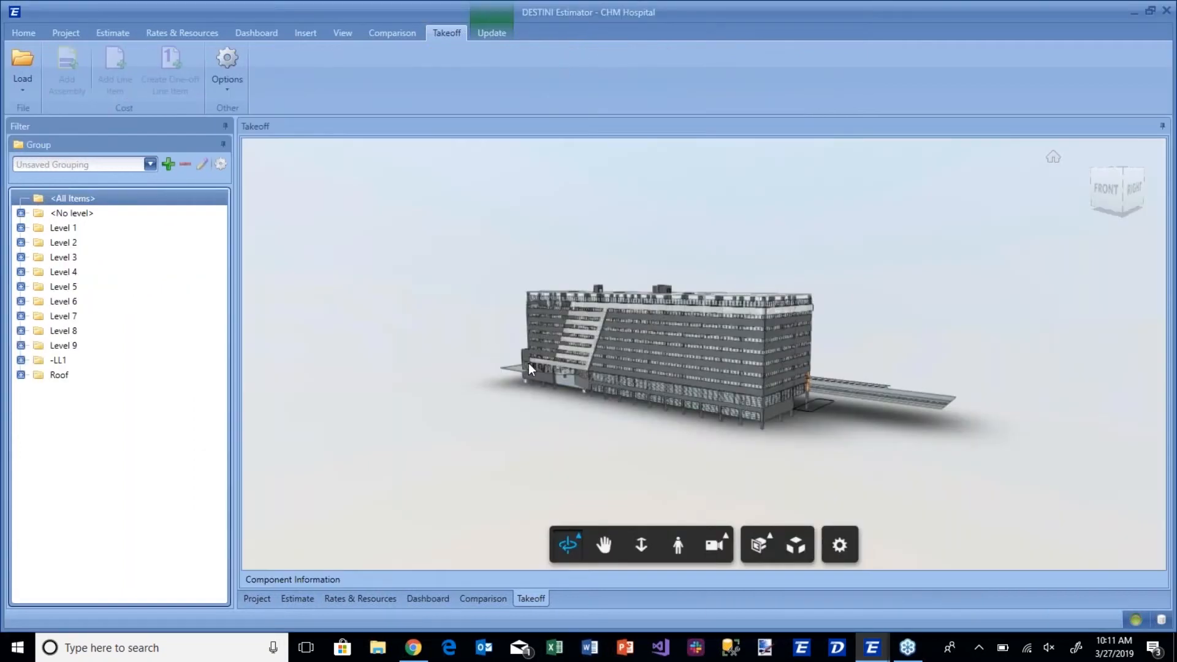
pyautogui.moveTo(510, 358); pyautogui.dragTo(484, 381)
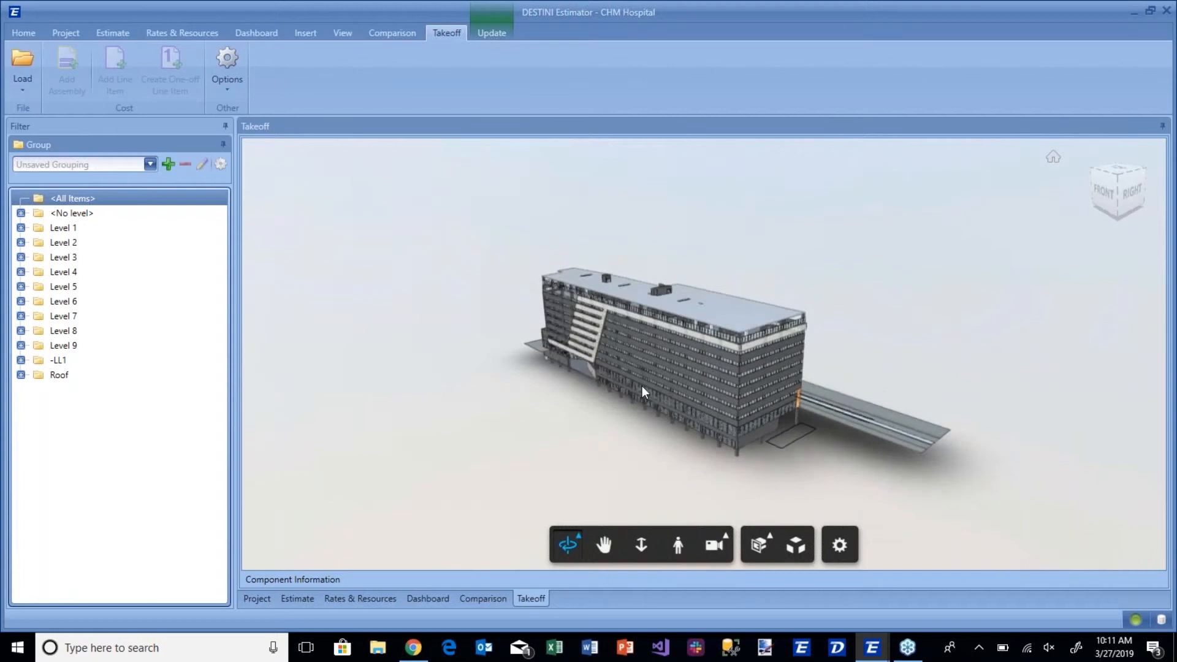
pyautogui.moveTo(641, 385)
pyautogui.mouseDown()
pyautogui.moveTo(610, 366)
pyautogui.moveTo(634, 386)
pyautogui.mouseUp()
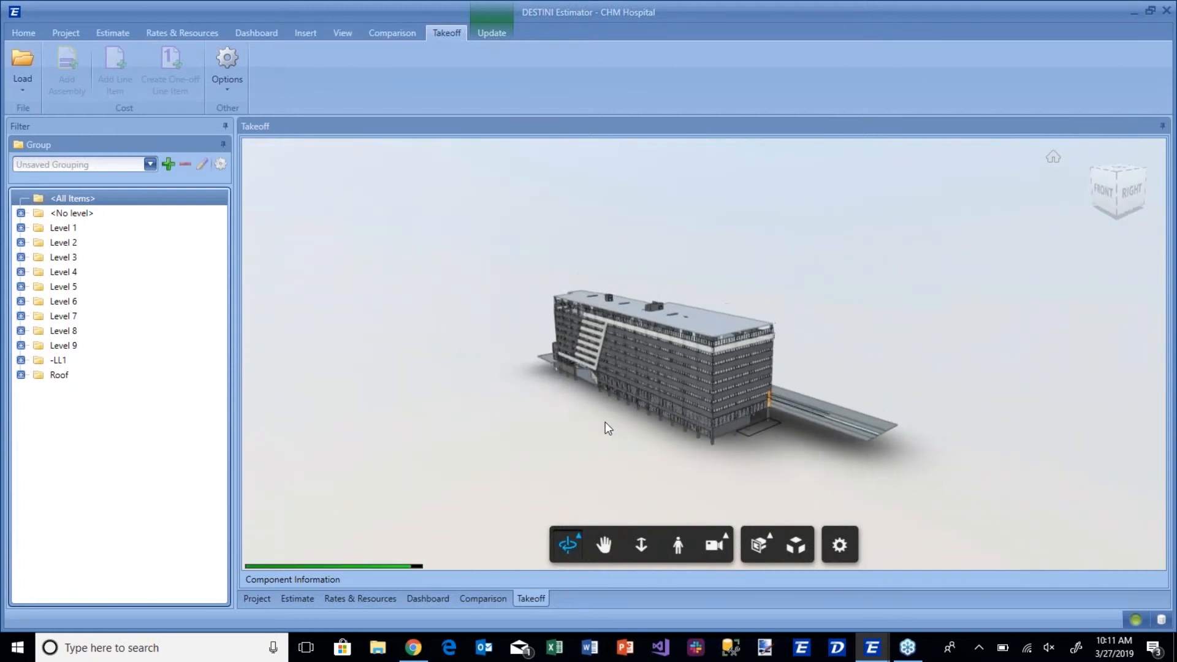
pyautogui.scroll(5, 604, 421)
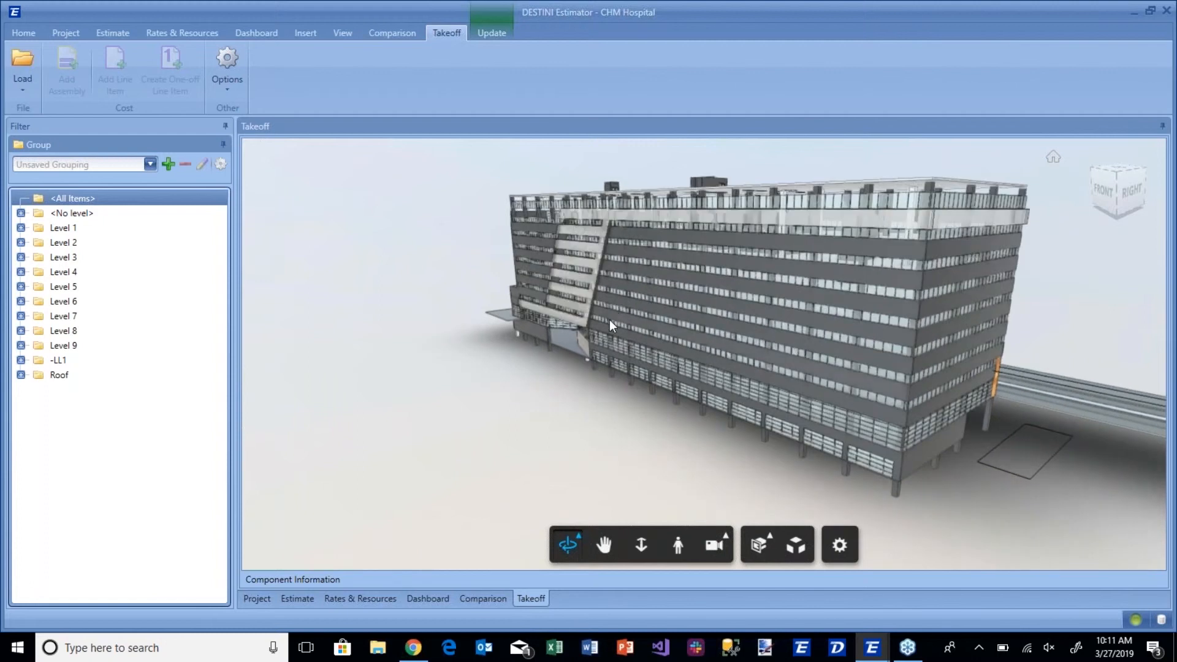
pyautogui.moveTo(609, 320); pyautogui.dragTo(617, 318)
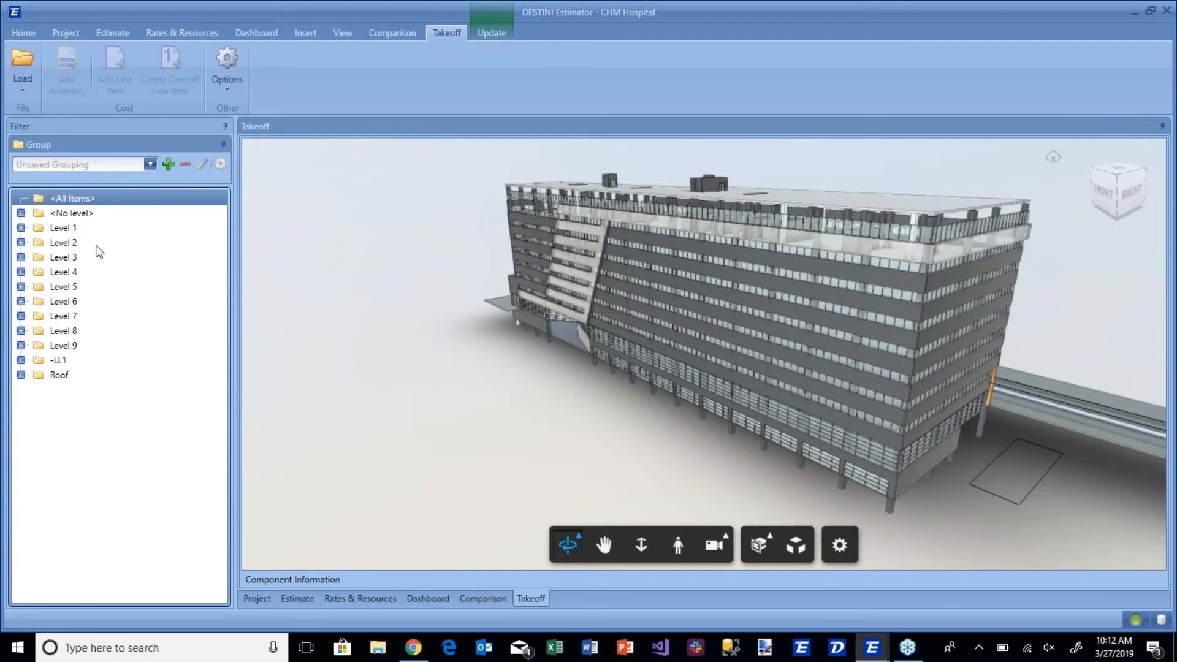
# View the building model's components level by level, from Level 1 through Level 5.
pyautogui.click(58, 231)
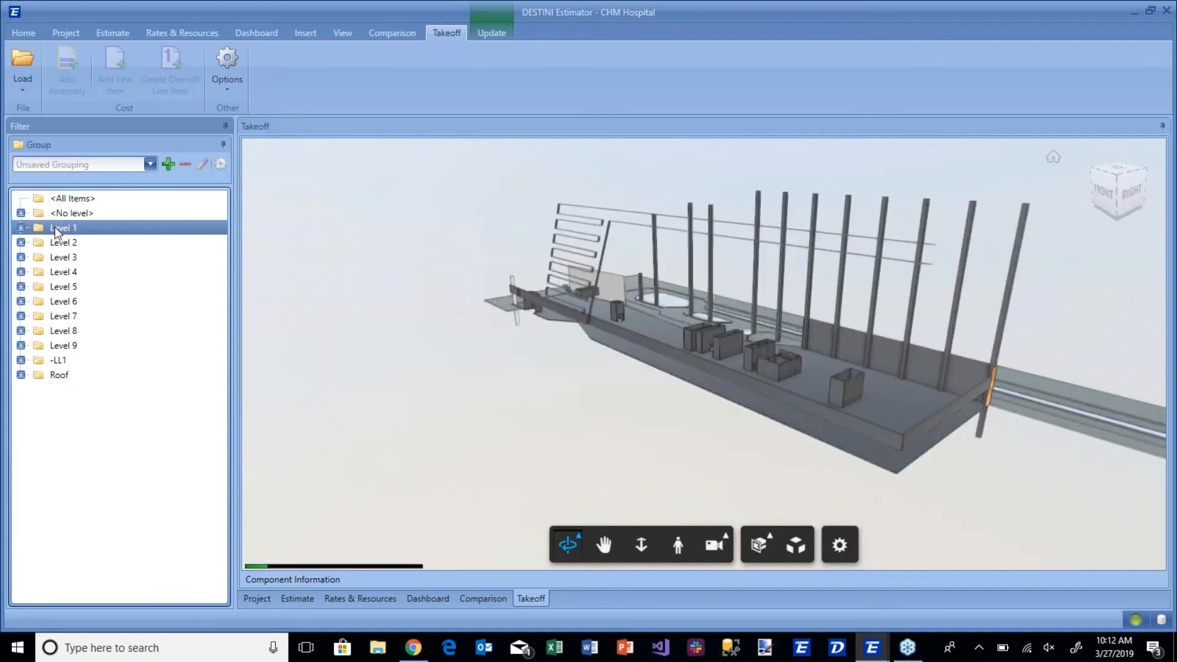
pyautogui.click(57, 243)
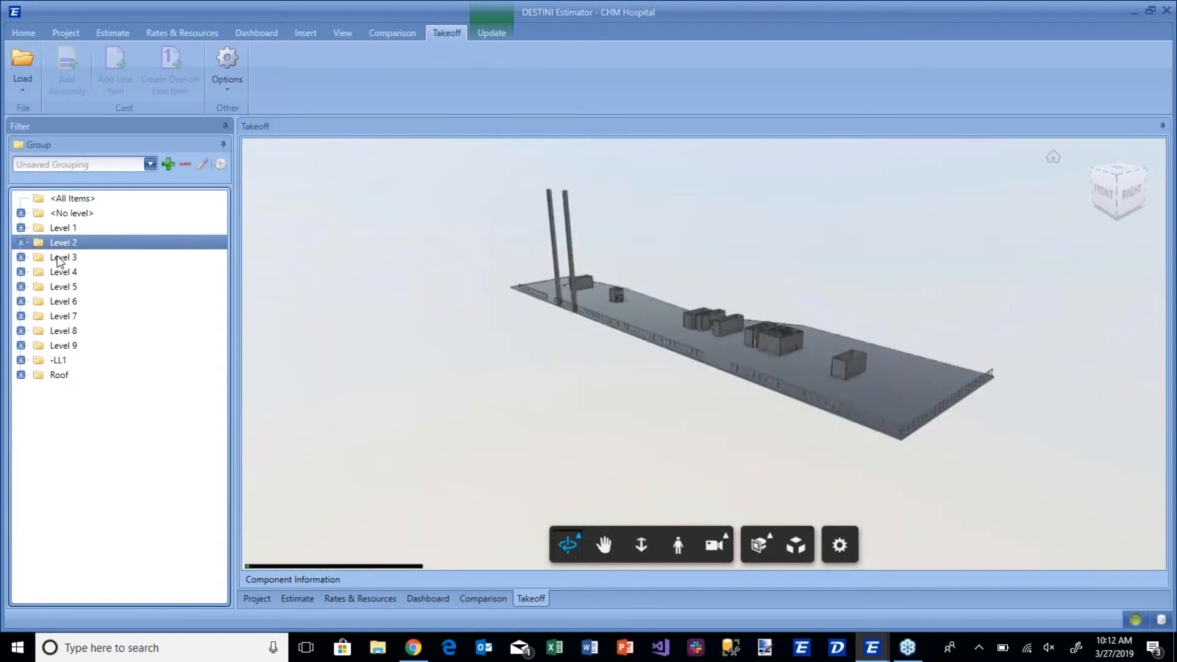
pyautogui.click(59, 258)
pyautogui.click(60, 272)
pyautogui.click(59, 287)
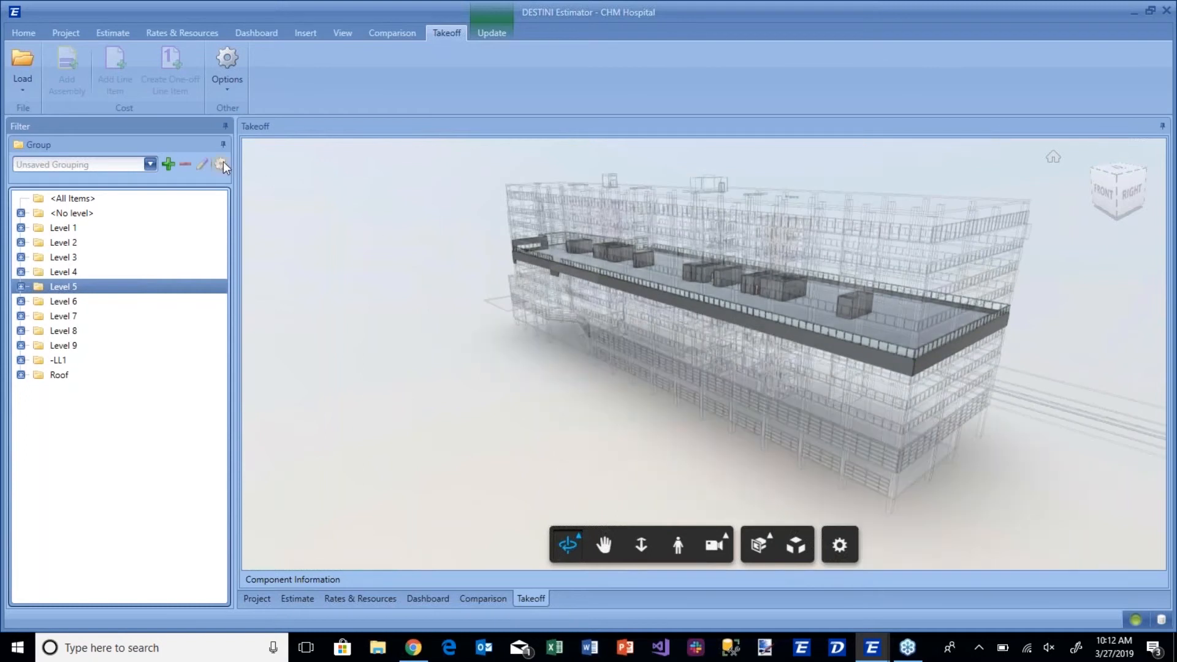
# Reconfigure the grouping so that Item - Name Level 3 comes before Item - Name Level 2.
pyautogui.click(221, 163)
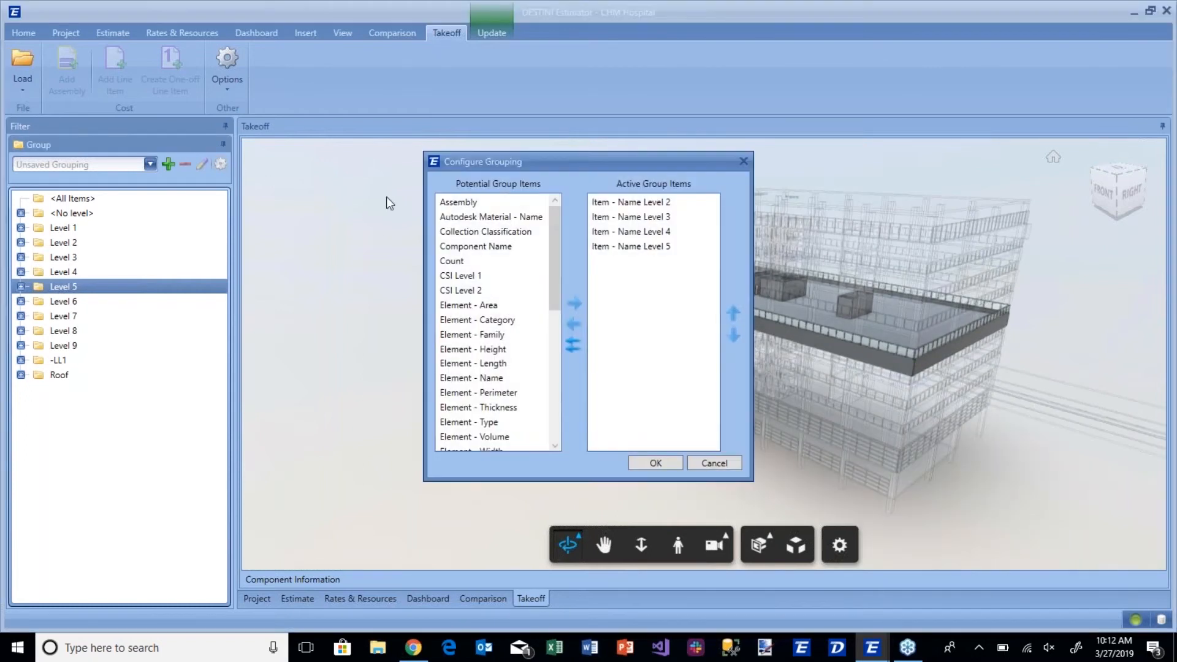
pyautogui.click(639, 219)
pyautogui.click(733, 313)
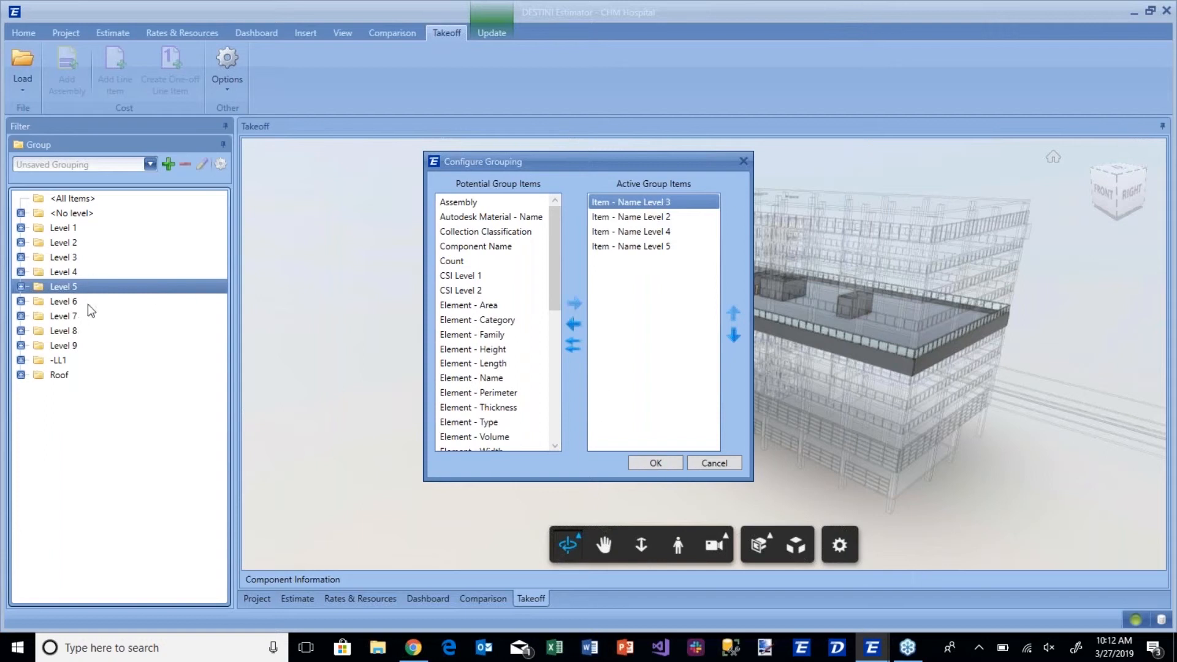
pyautogui.click(654, 462)
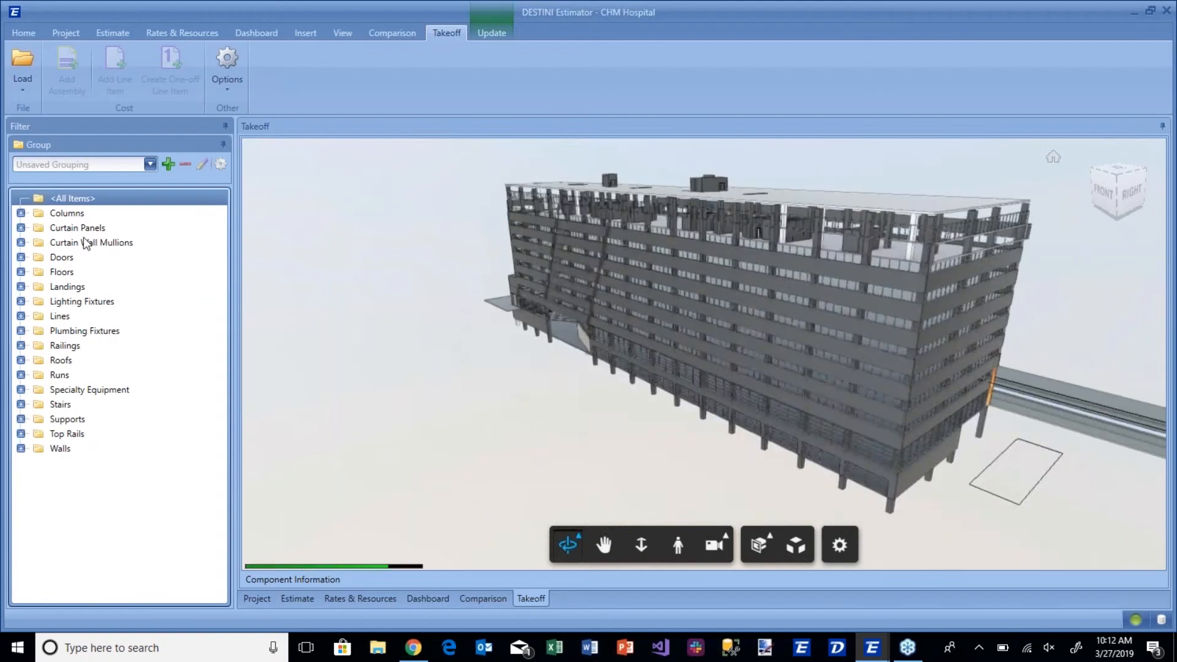
# Expand the Columns group and view its Level 1 and Level 2 columns in the model.
pyautogui.click(21, 212)
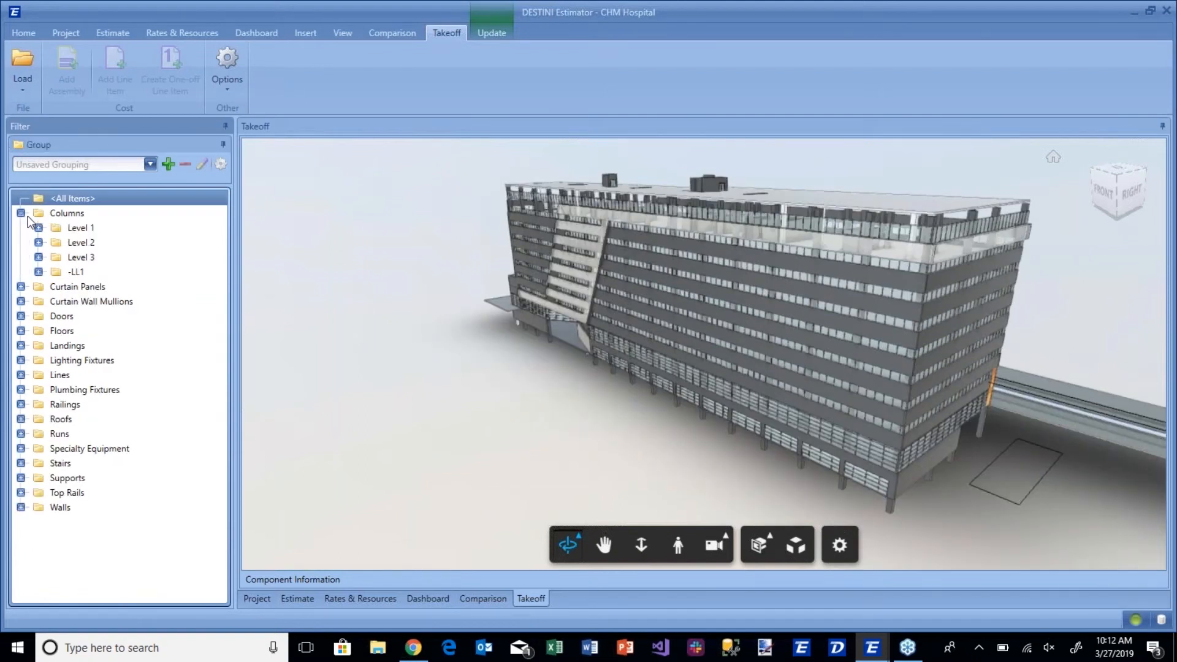
pyautogui.click(63, 218)
pyautogui.click(72, 228)
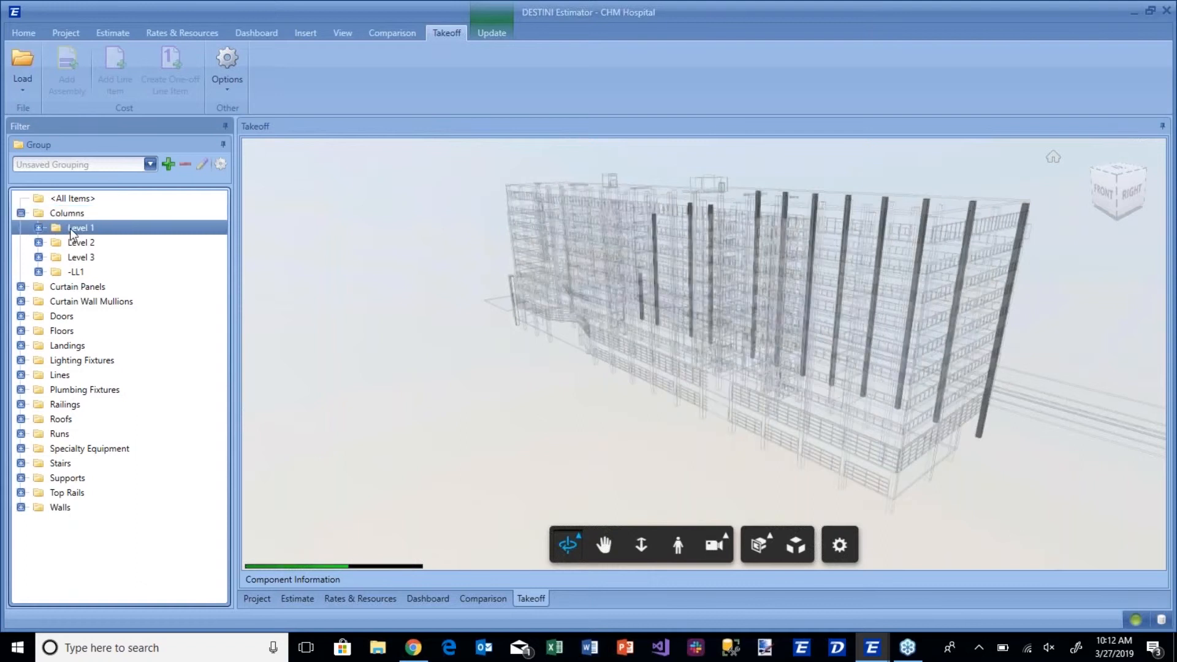
pyautogui.click(71, 245)
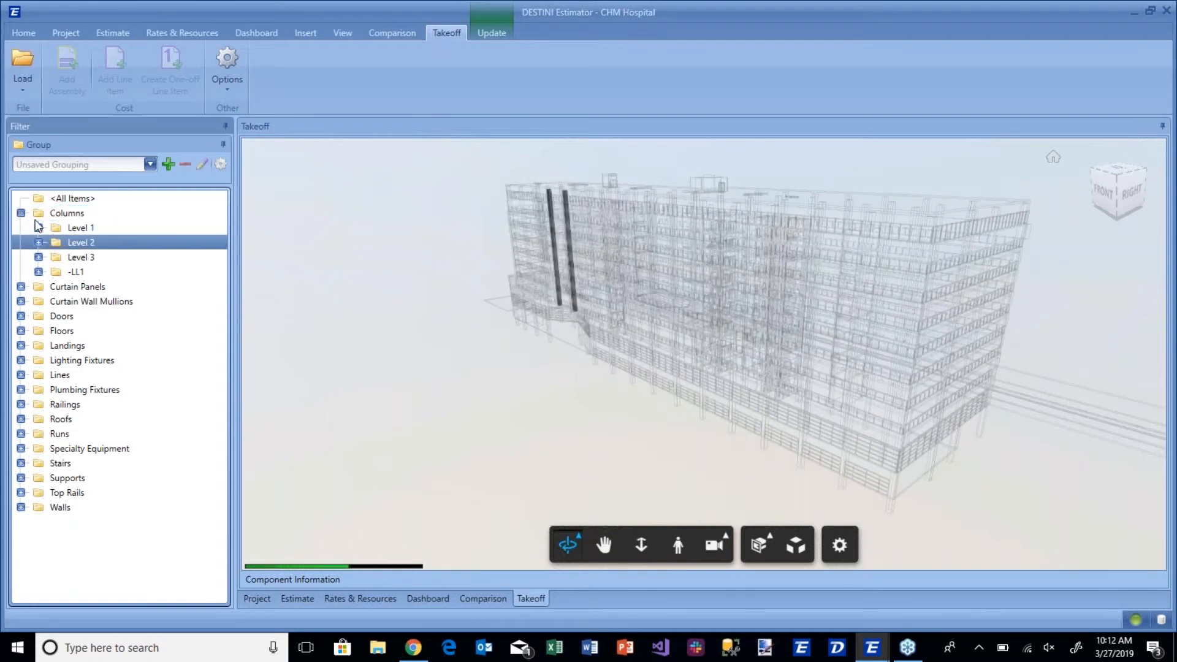
# View all Curtain Panels in the model, with their group expanded, and isolate the Level 1 panels.
pyautogui.click(61, 288)
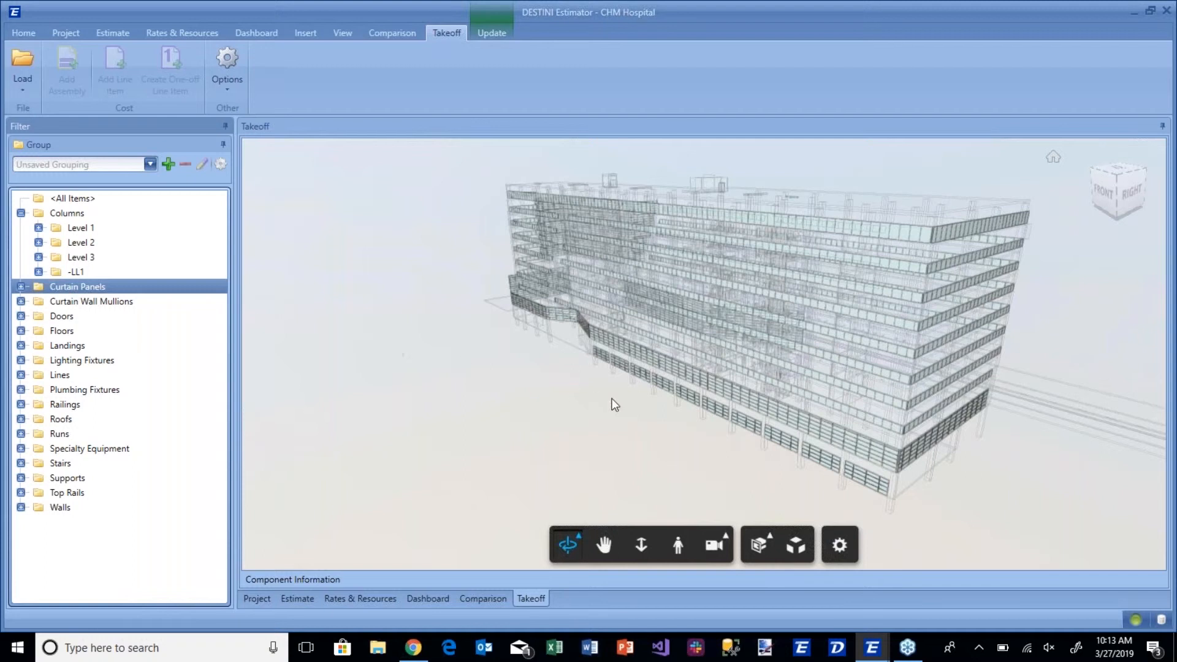
pyautogui.moveTo(720, 392); pyautogui.dragTo(719, 375)
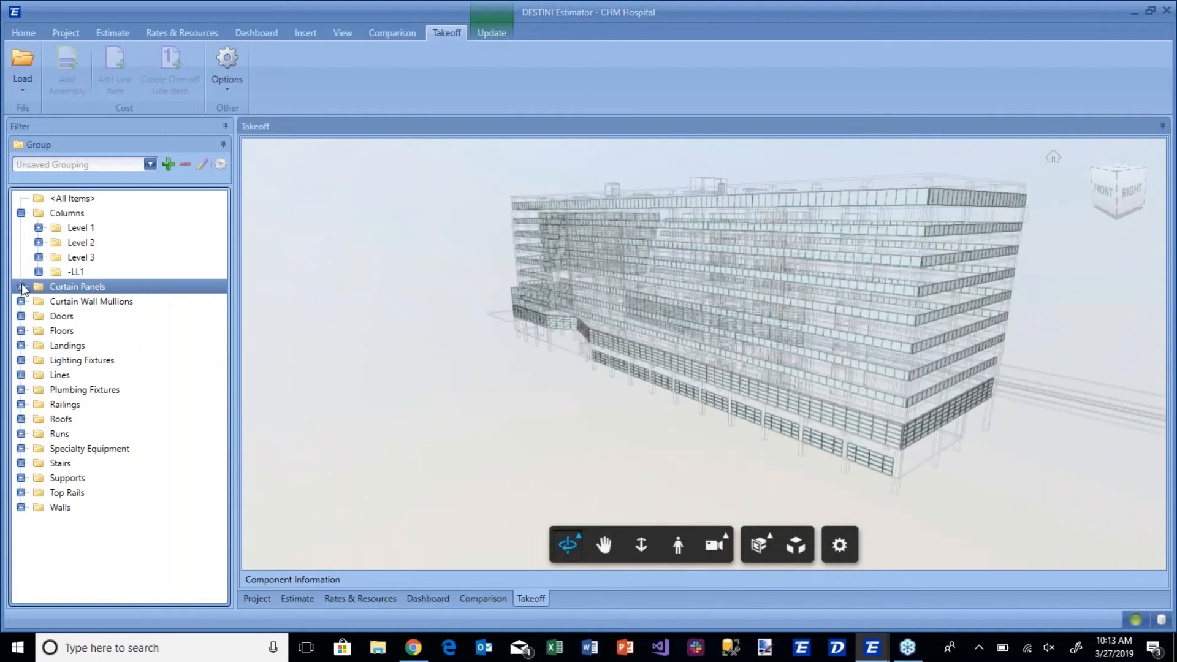
pyautogui.click(20, 287)
pyautogui.click(80, 301)
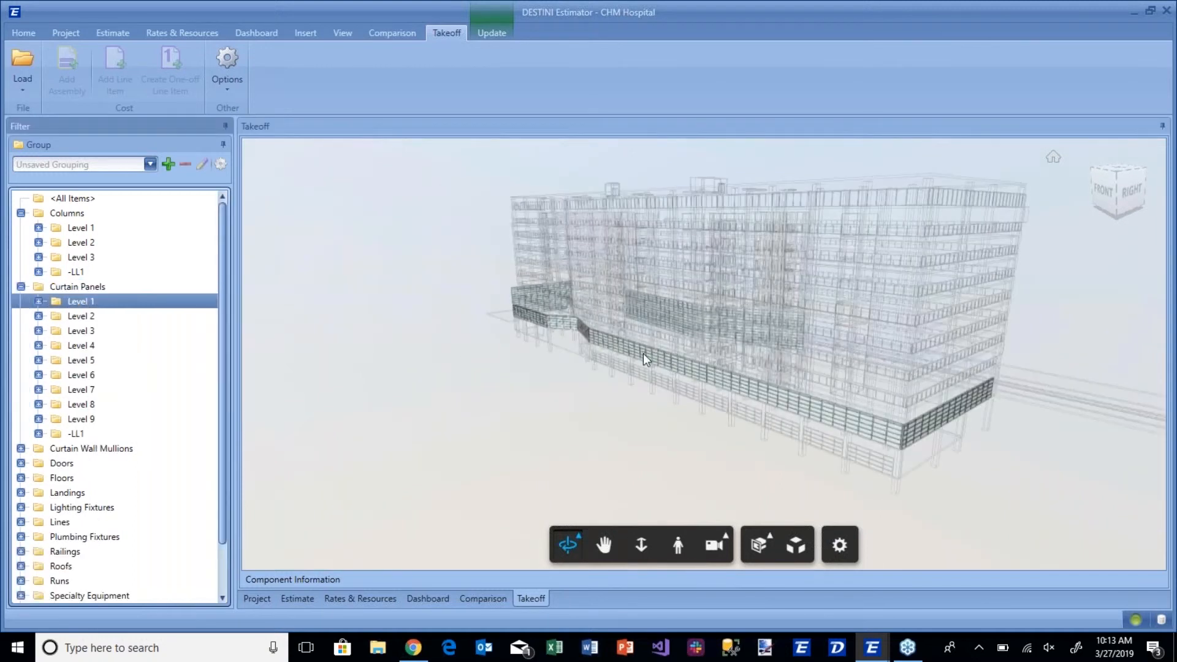
# Filter the model to the whole Curtain Panels group and select all of its visible panels.
pyautogui.click(89, 287)
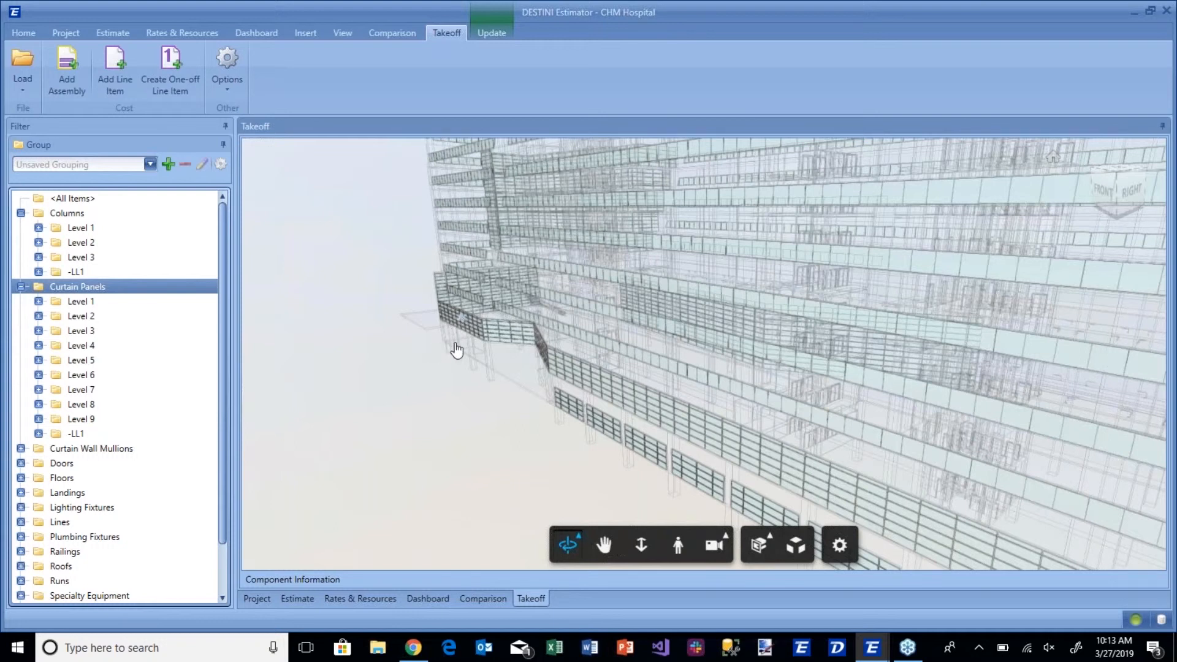
pyautogui.rightClick(456, 350)
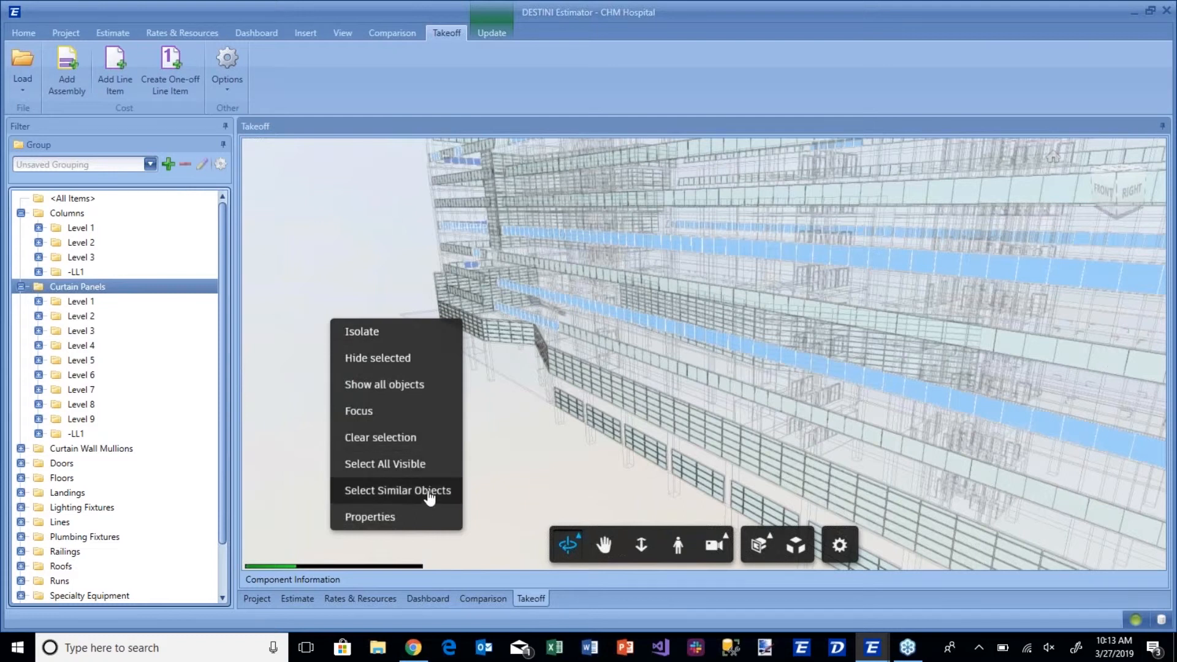
pyautogui.click(391, 263)
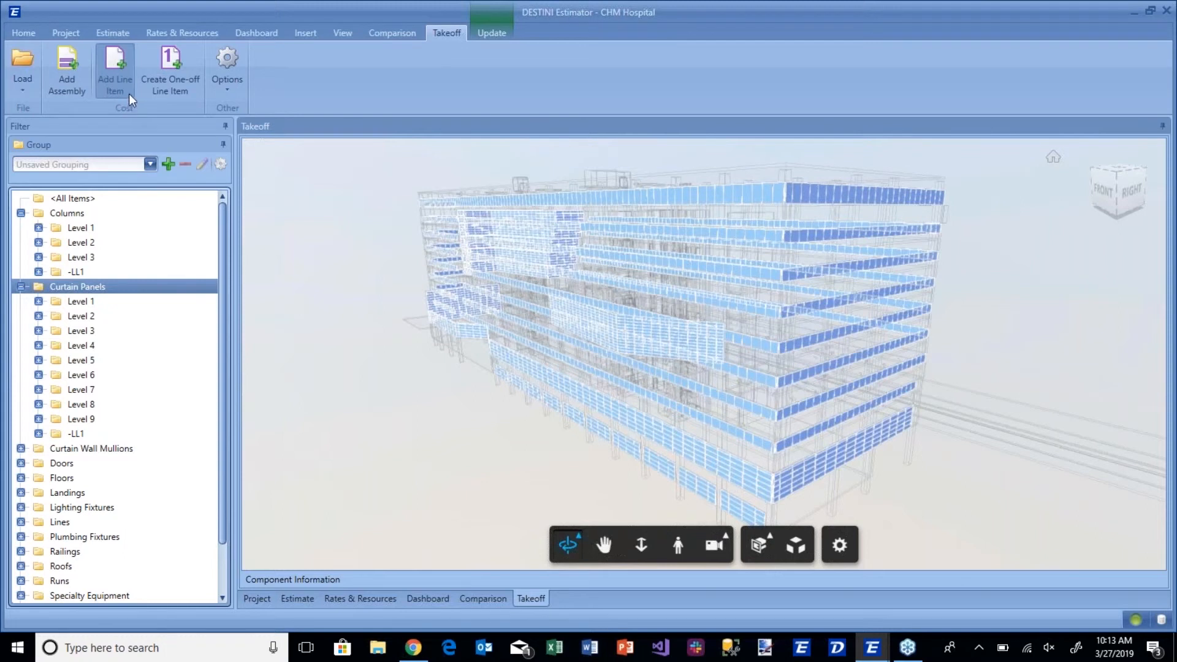
# Start adding a line item for the selected panels and group the line item list by CSI Level 1.
pyautogui.click(134, 78)
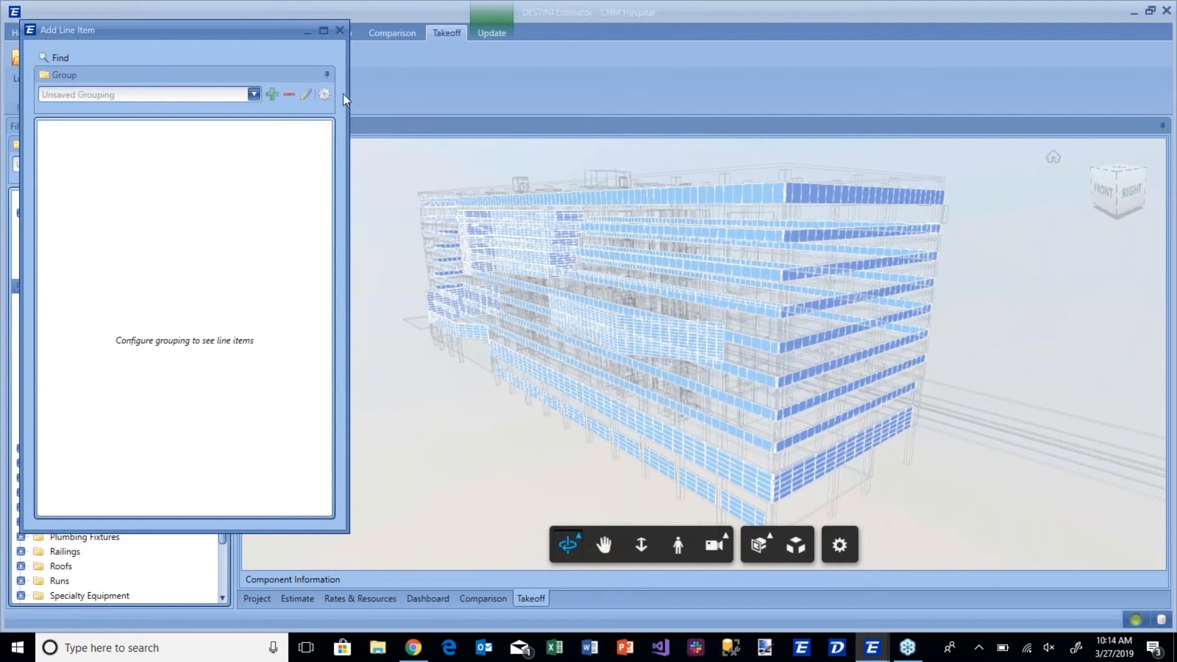
pyautogui.click(324, 93)
pyautogui.click(484, 220)
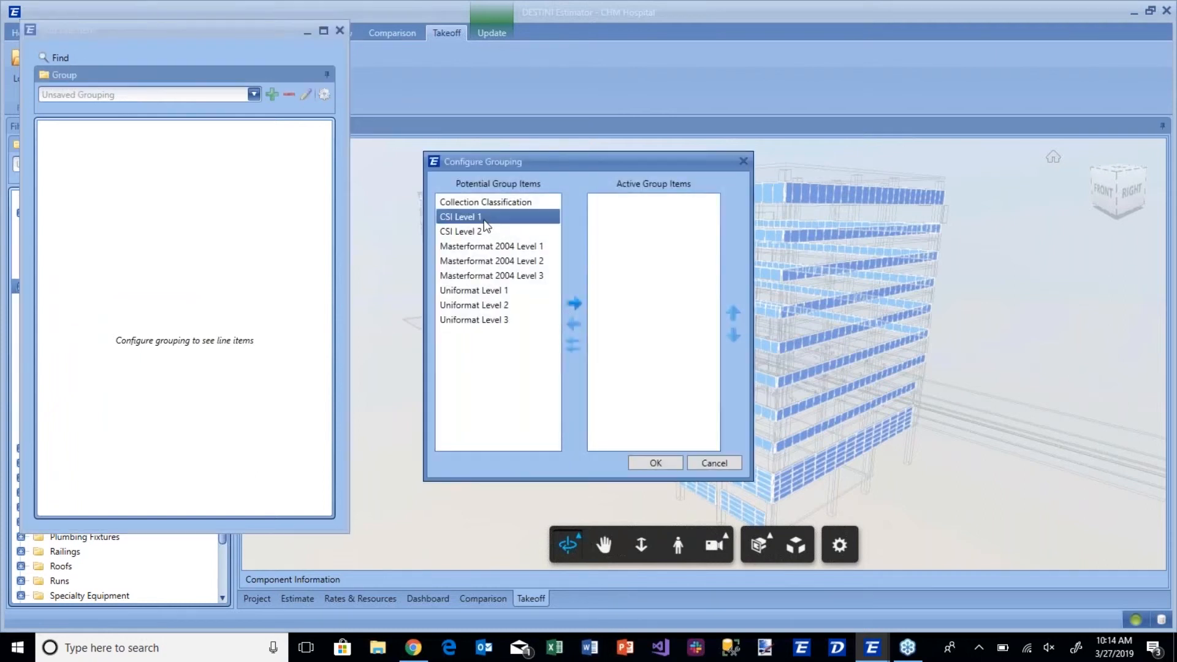
pyautogui.click(572, 305)
pyautogui.click(653, 463)
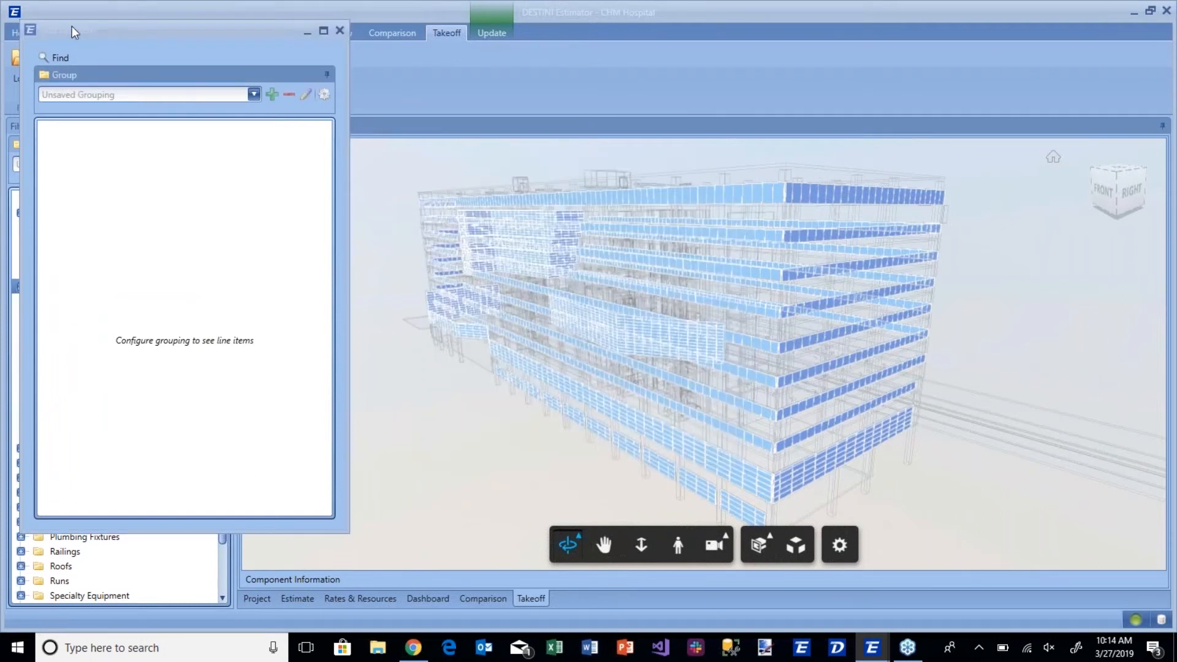
# Search the line items for "curtain" and choose Exterior Curtain Wall for the takeoff.
pyautogui.click(62, 64)
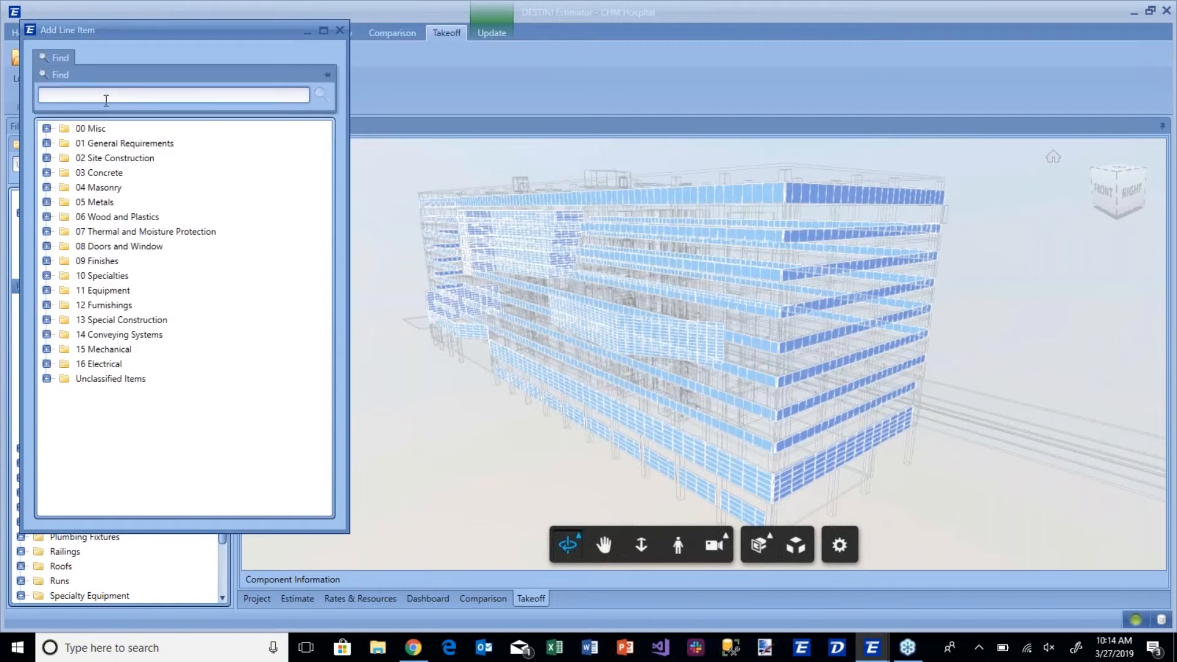
pyautogui.write('curtain')
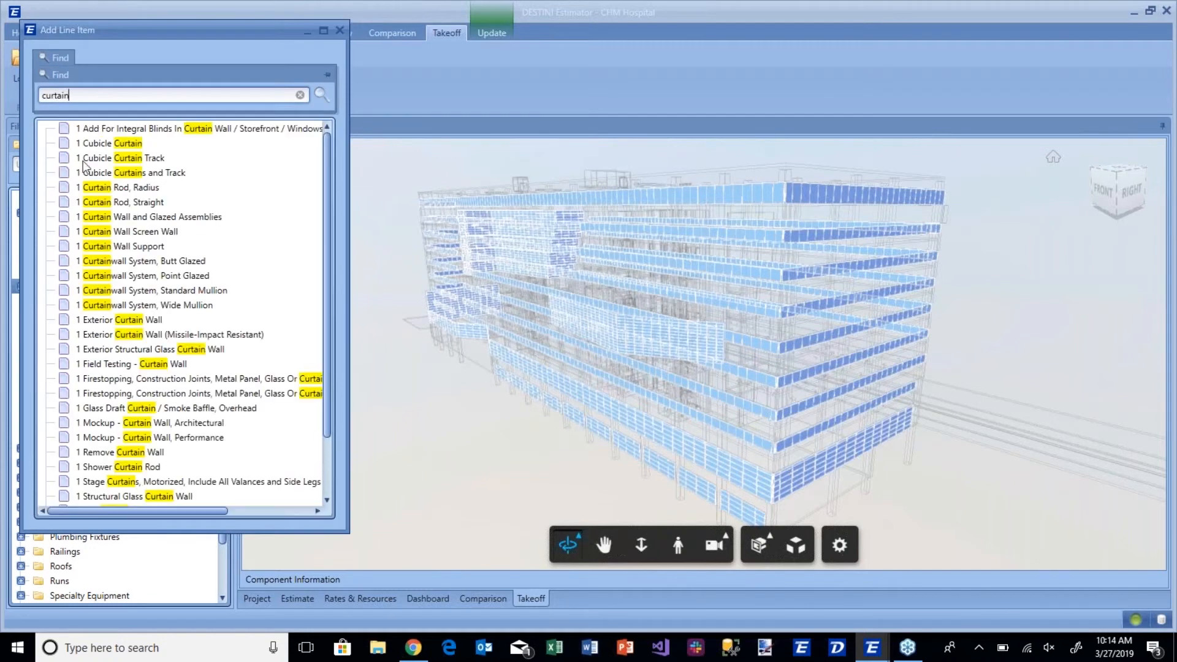
pyautogui.click(114, 319)
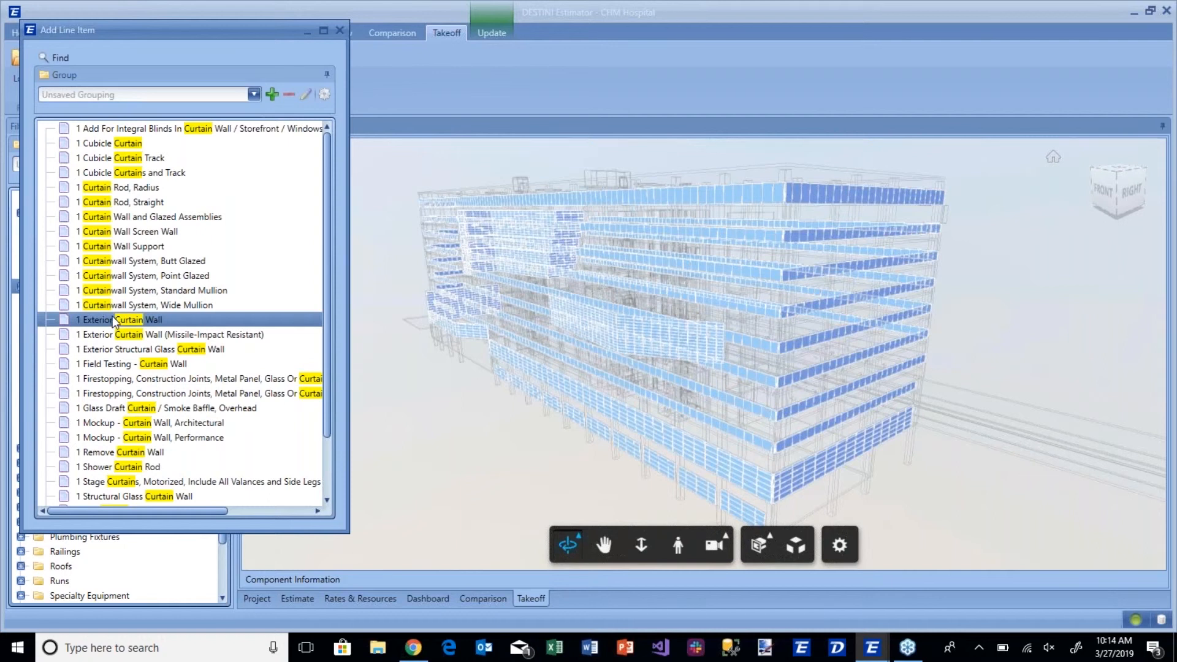
pyautogui.doubleClick(114, 320)
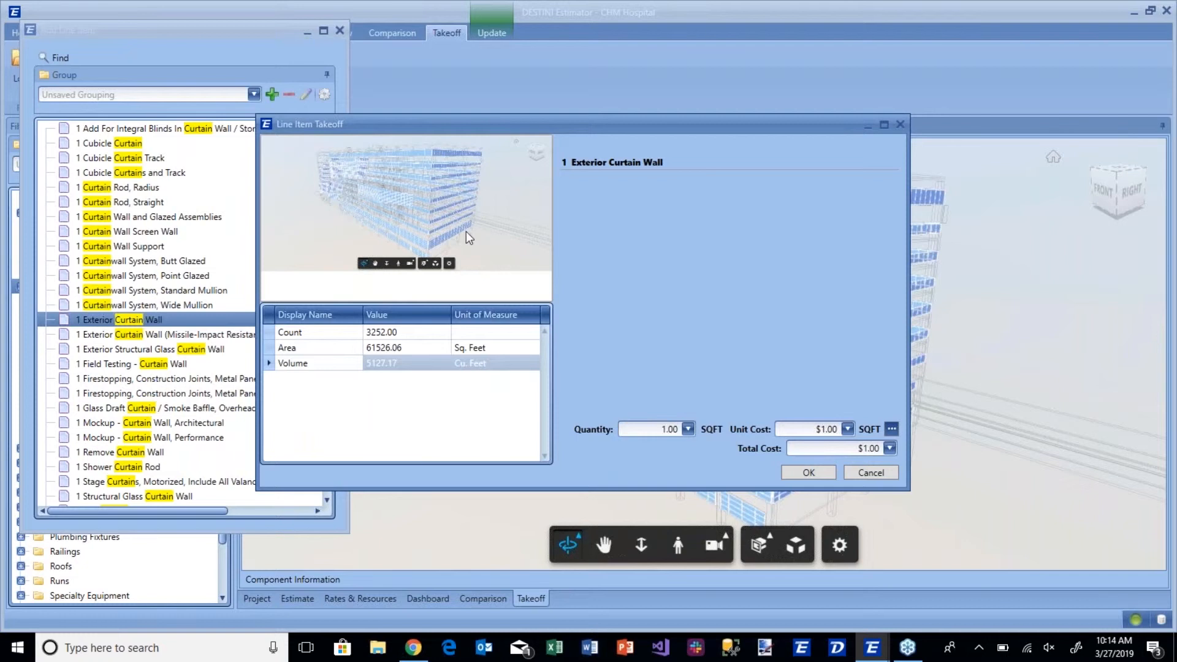
# Associate the Exterior Curtain Wall quantity with the panels' Area, add the line item and close the line item list.
pyautogui.moveTo(293, 348); pyautogui.dragTo(650, 429)
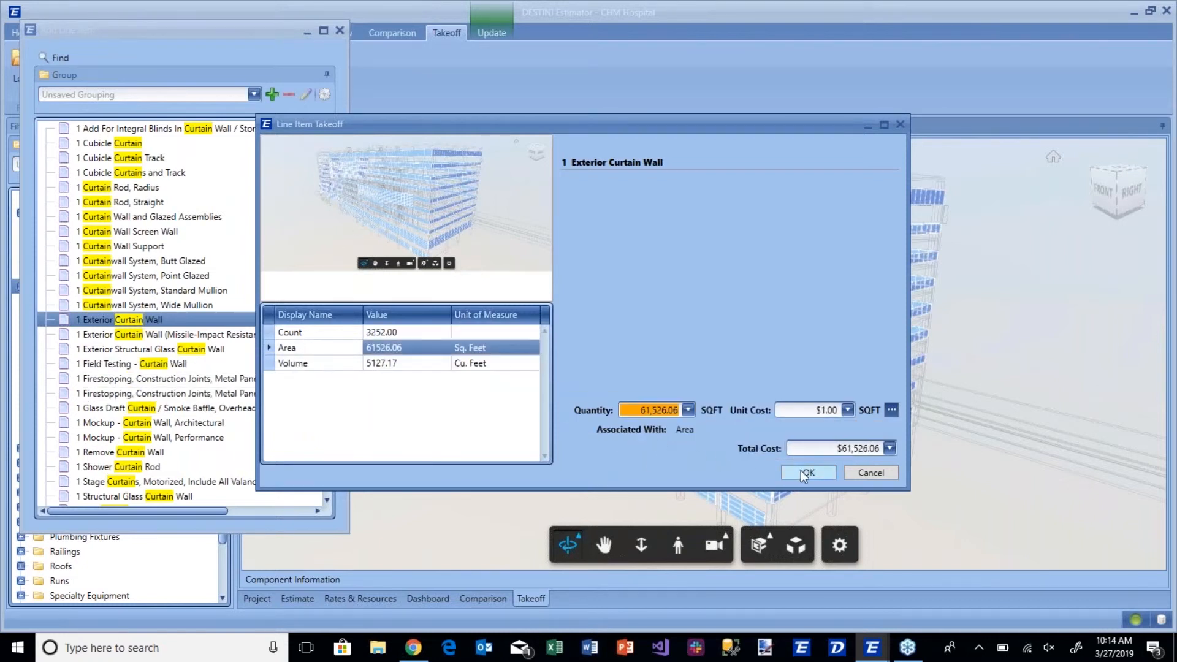
pyautogui.click(801, 472)
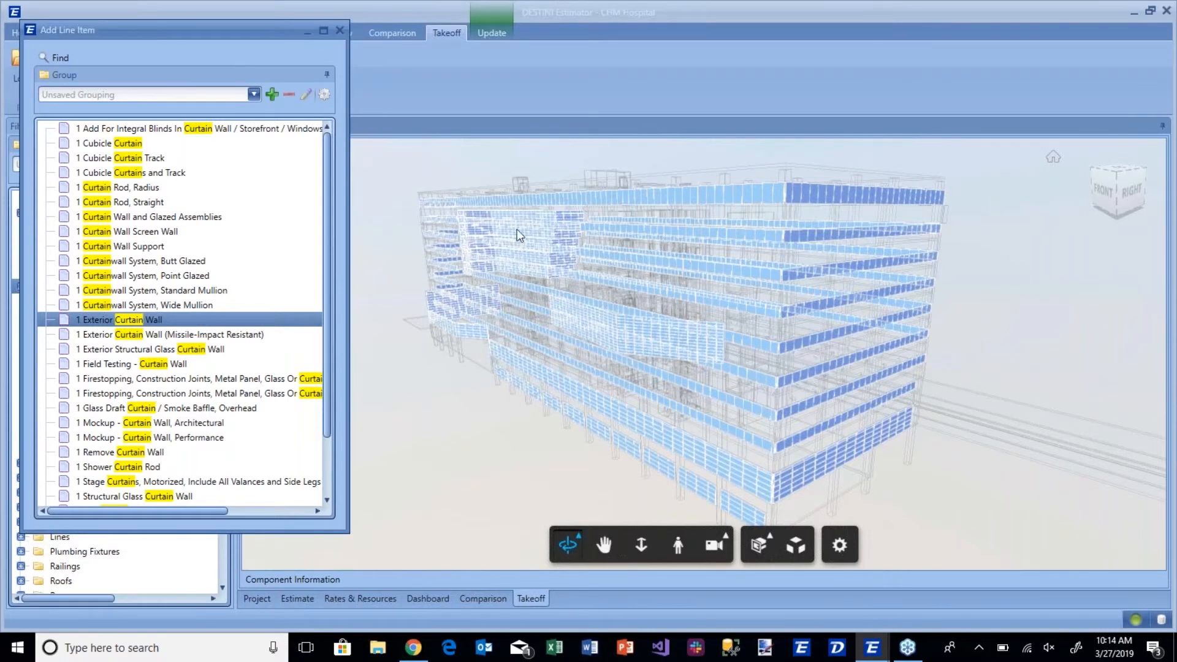
pyautogui.click(340, 30)
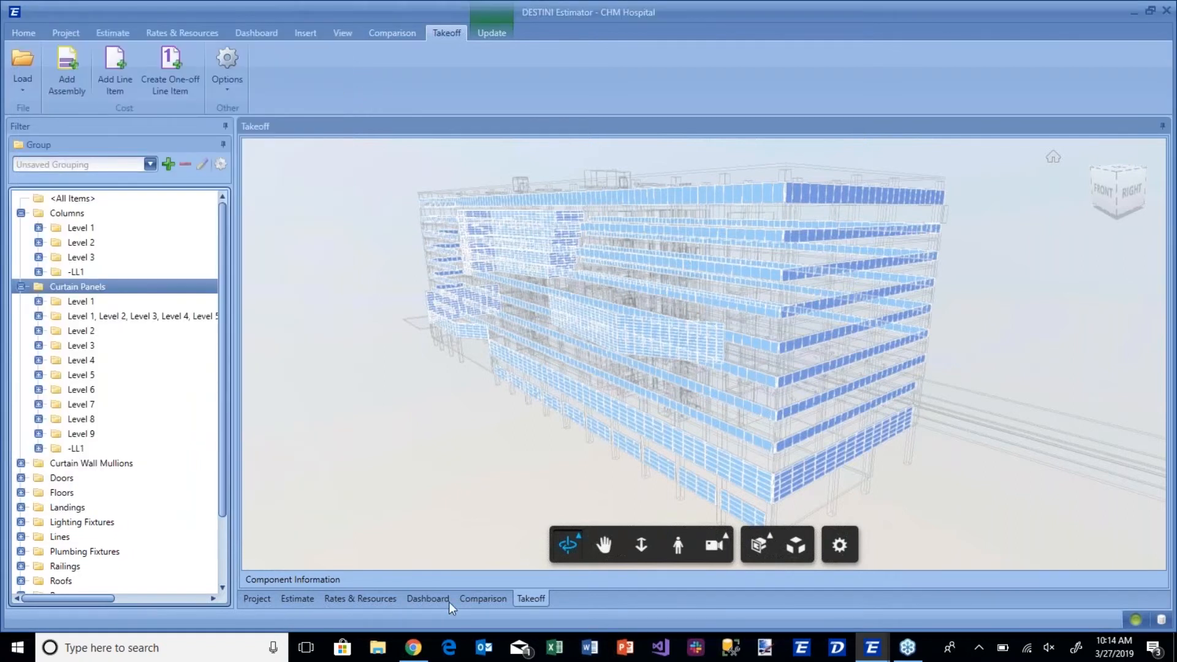
# Switch to the estimate and collapse the Columns and Curtain Panels groups.
pyautogui.click(297, 598)
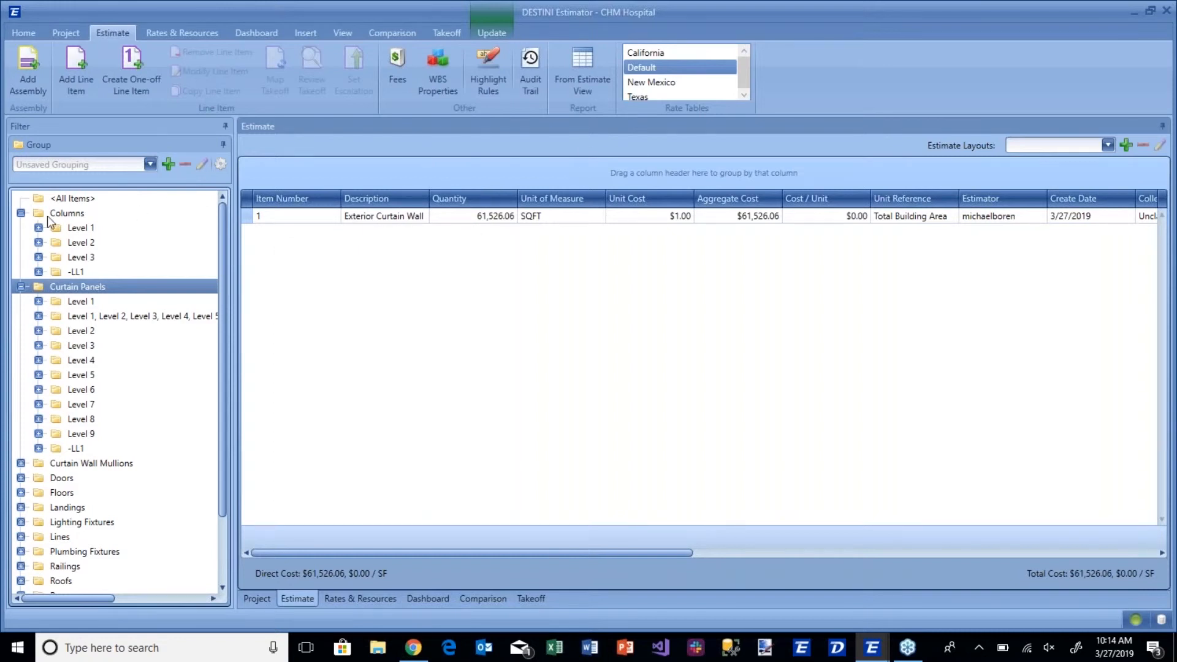
pyautogui.click(21, 212)
pyautogui.click(21, 228)
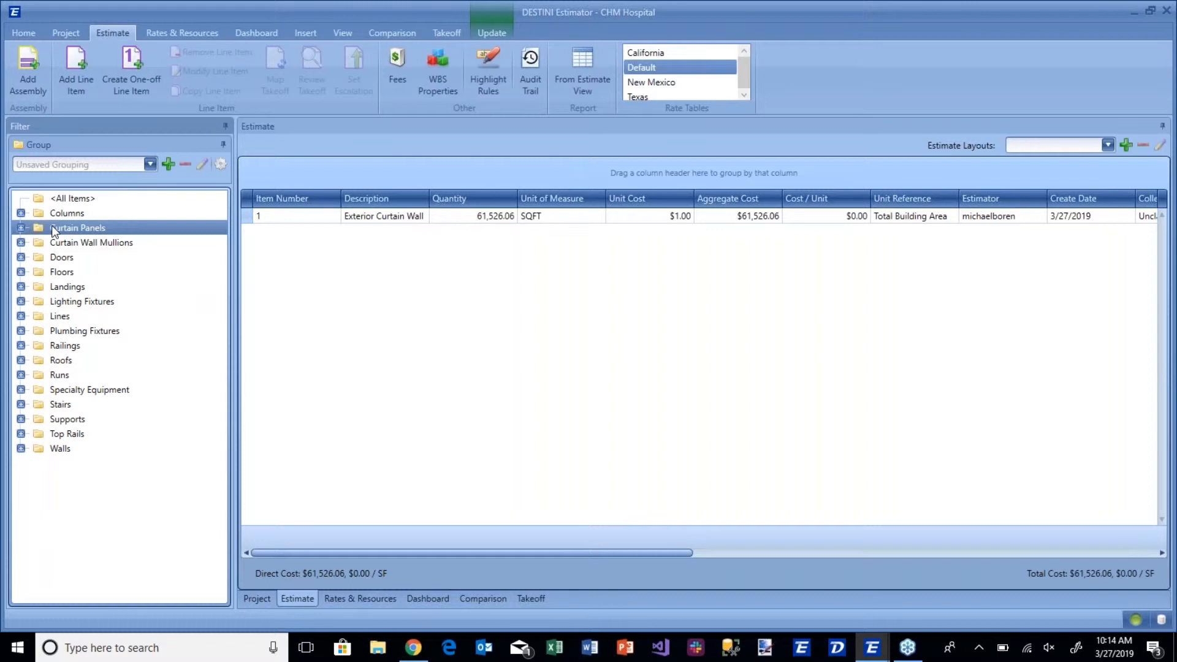
# Add Is Mapped to the active group items and make it the first grouping level.
pyautogui.click(219, 164)
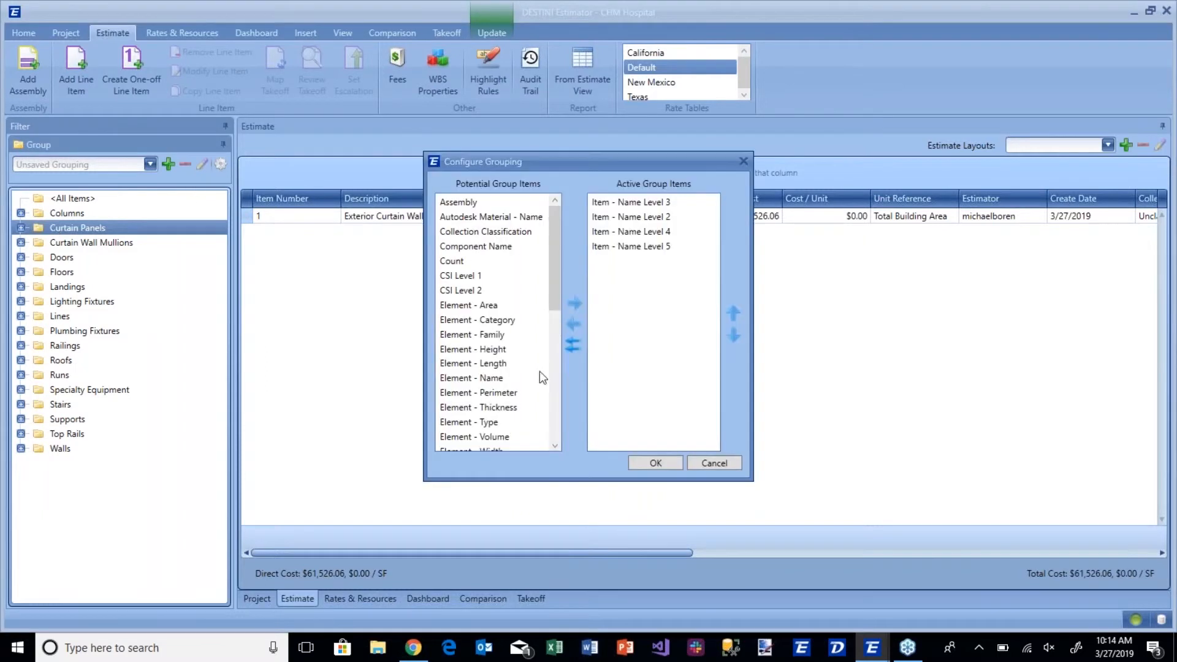
pyautogui.moveTo(554, 293); pyautogui.dragTo(553, 361)
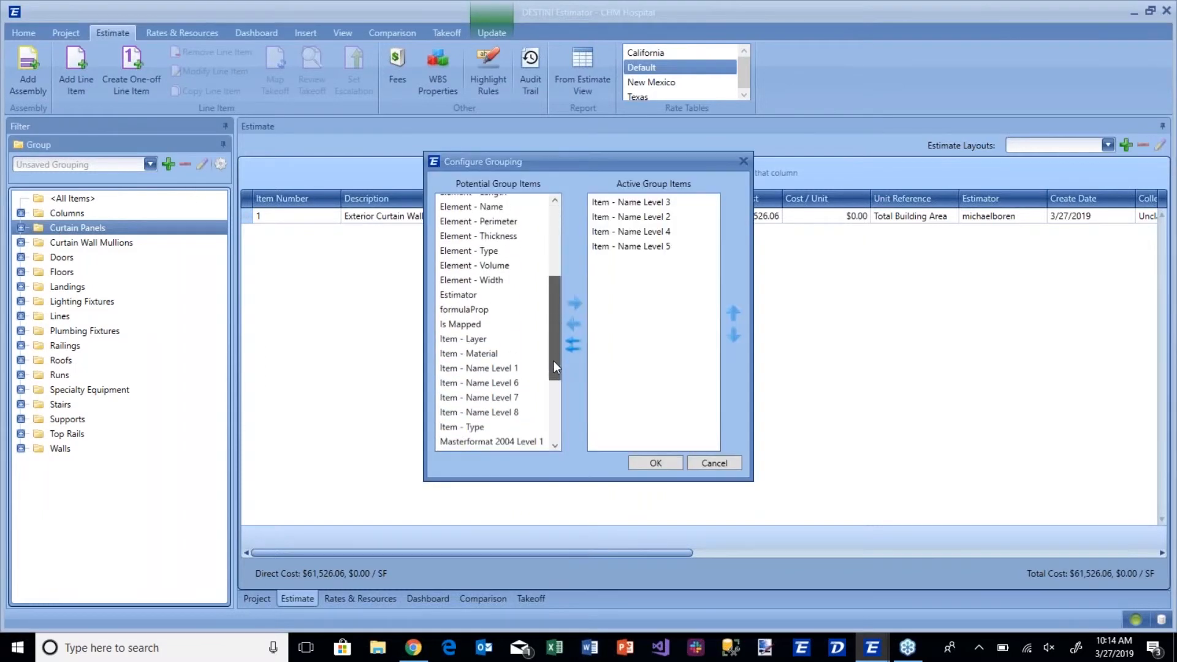
pyautogui.click(481, 324)
pyautogui.click(575, 303)
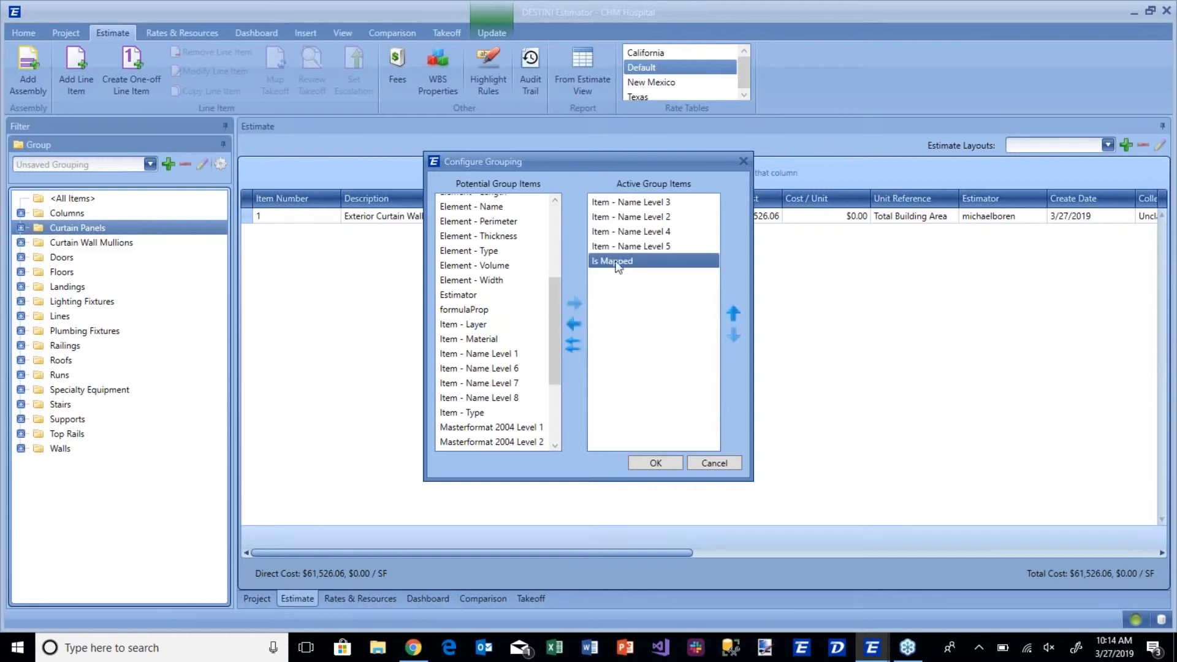
pyautogui.click(733, 313)
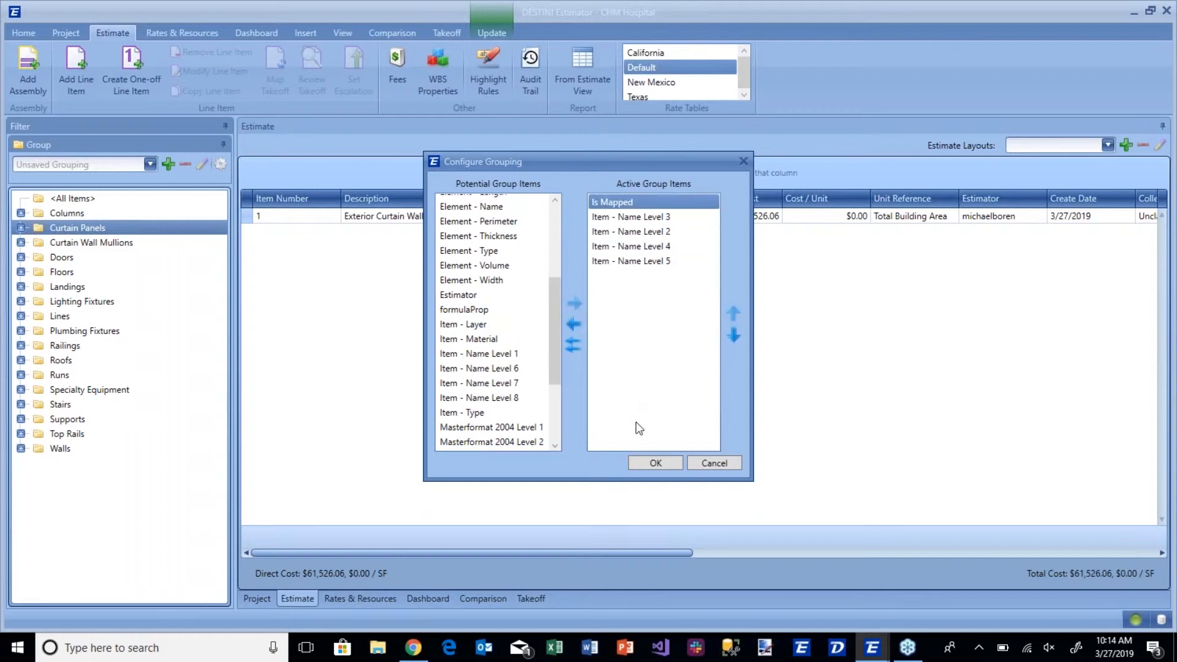
pyautogui.click(650, 460)
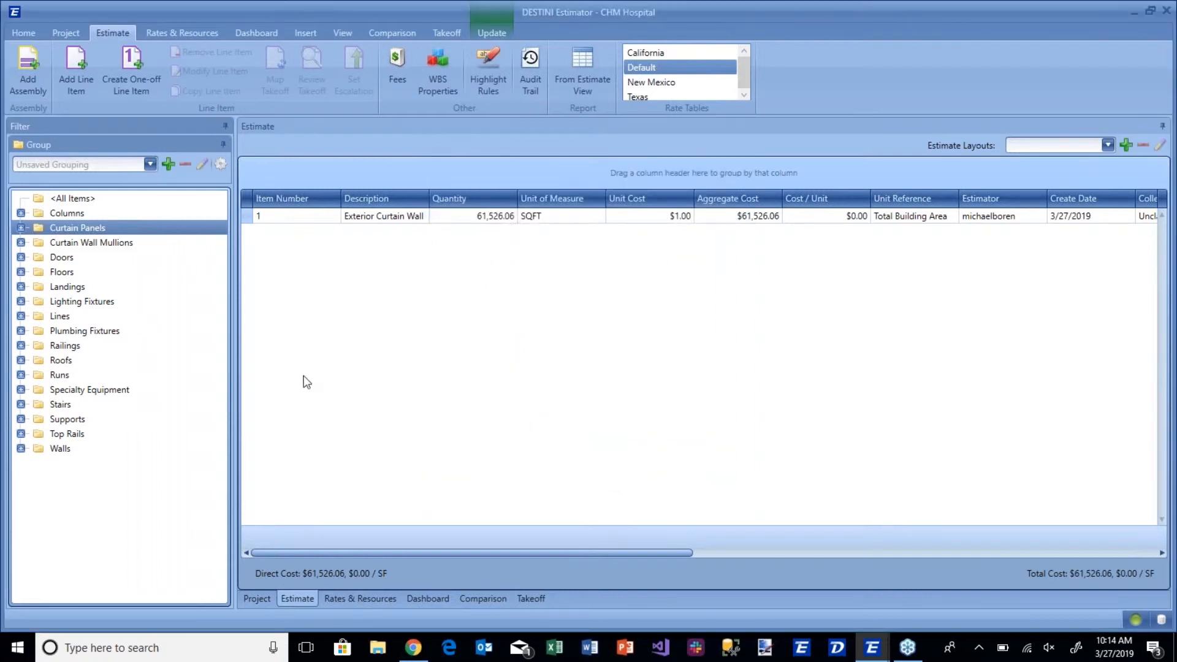
# View the estimate's line items for all items, expand the Mapped group and filter to its Curtain Panels.
pyautogui.click(100, 198)
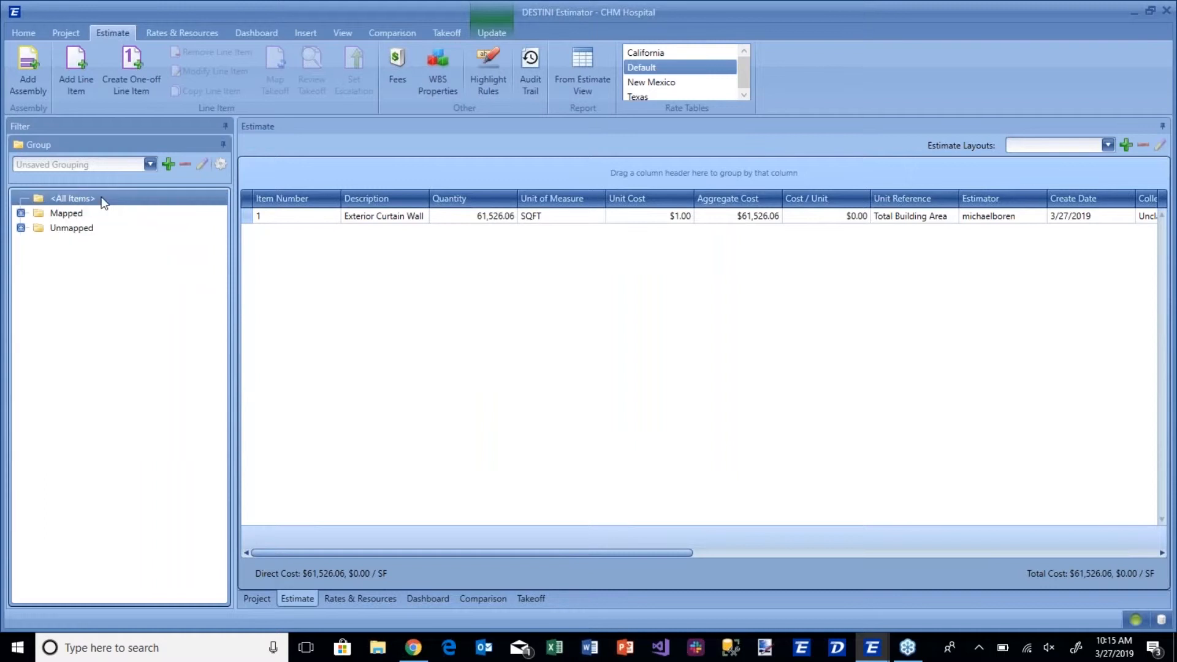
pyautogui.click(20, 214)
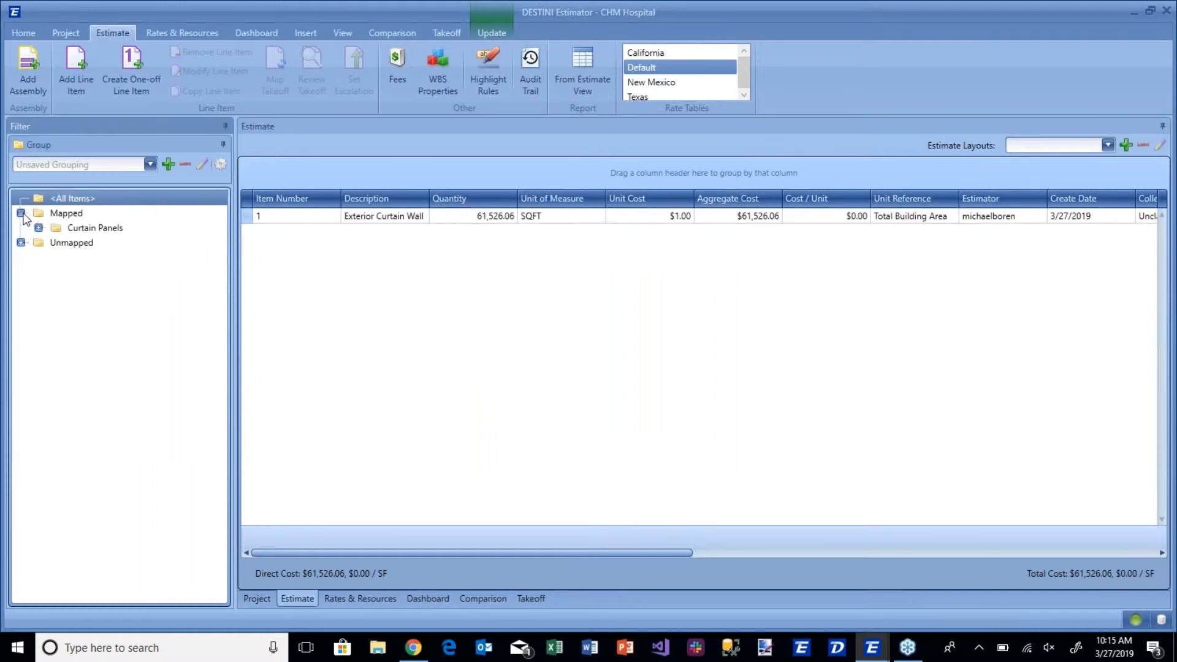
pyautogui.click(96, 228)
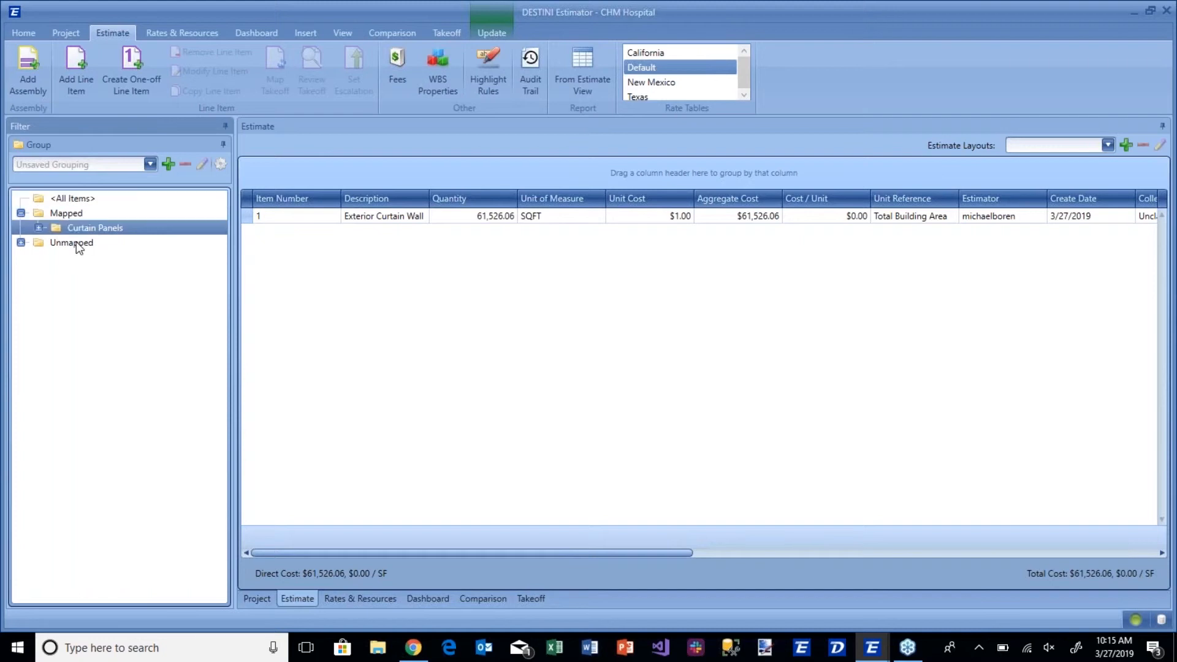
# Filter the estimate to Unmapped items, return it to all items and switch to the takeoff model.
pyautogui.click(73, 243)
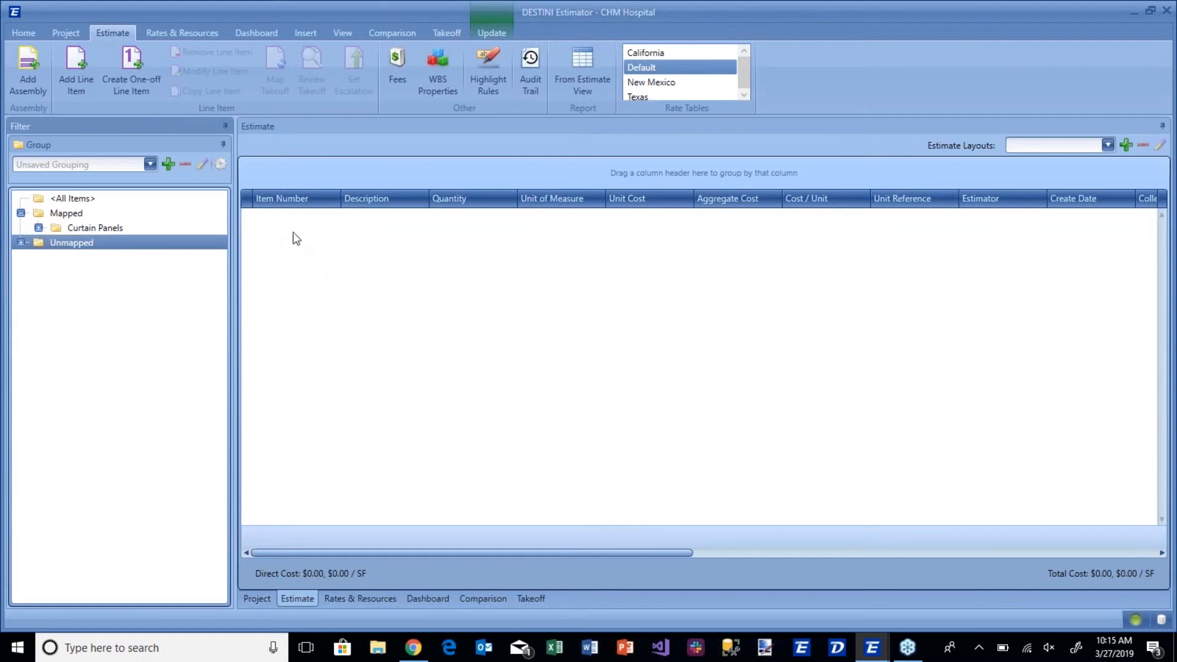
pyautogui.click(80, 200)
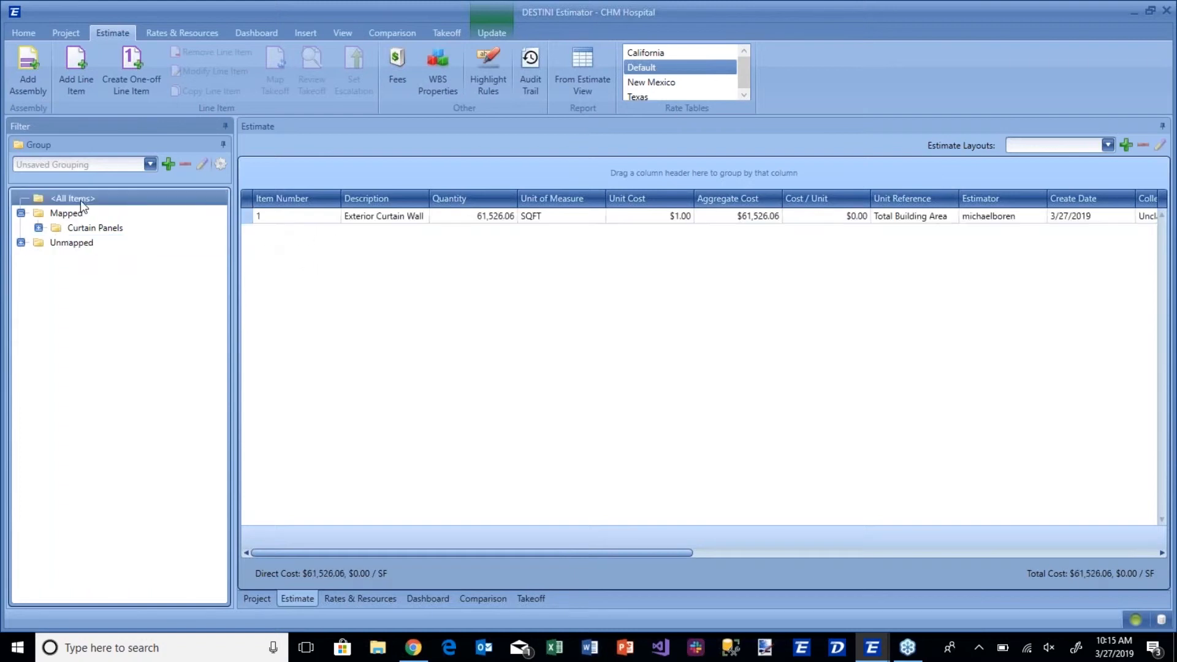
pyautogui.click(530, 598)
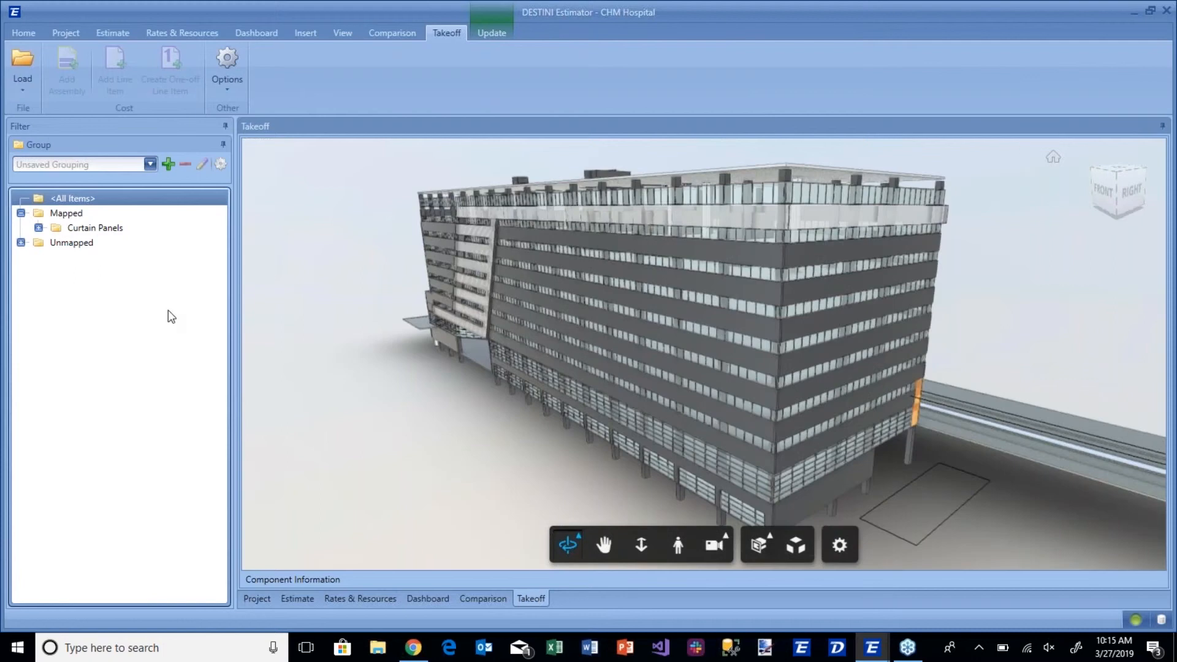
# Filter the takeoff model to the mapped Curtain Panels and turn off Ghost hidden objects in the viewer settings.
pyautogui.click(97, 228)
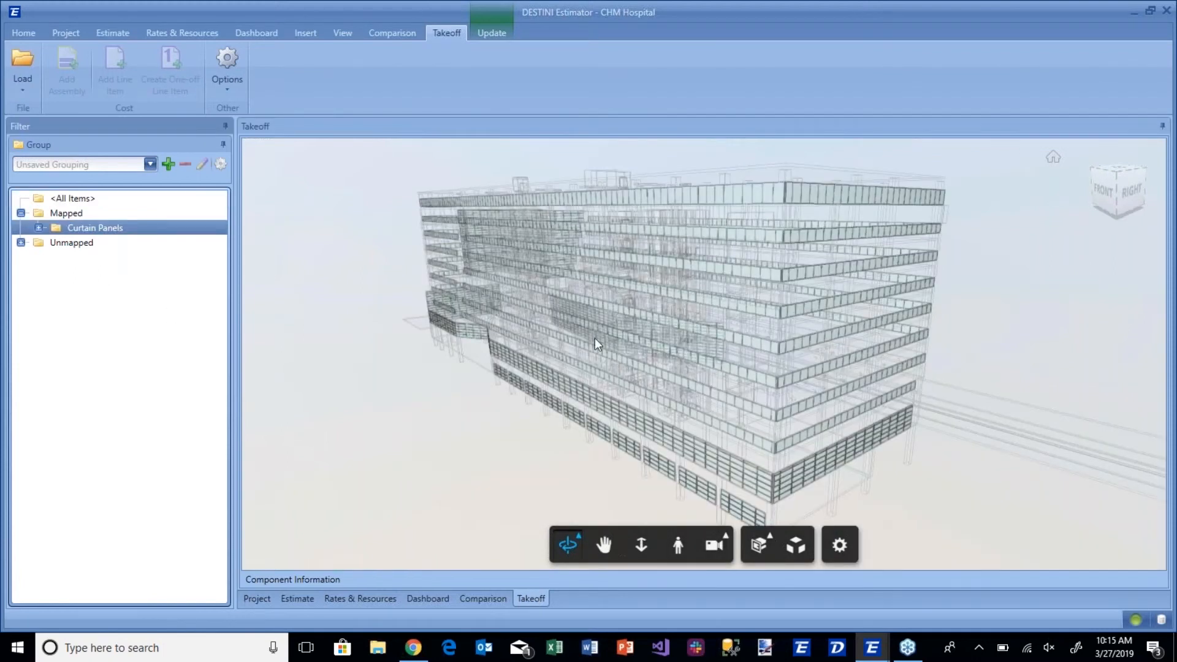
pyautogui.click(839, 545)
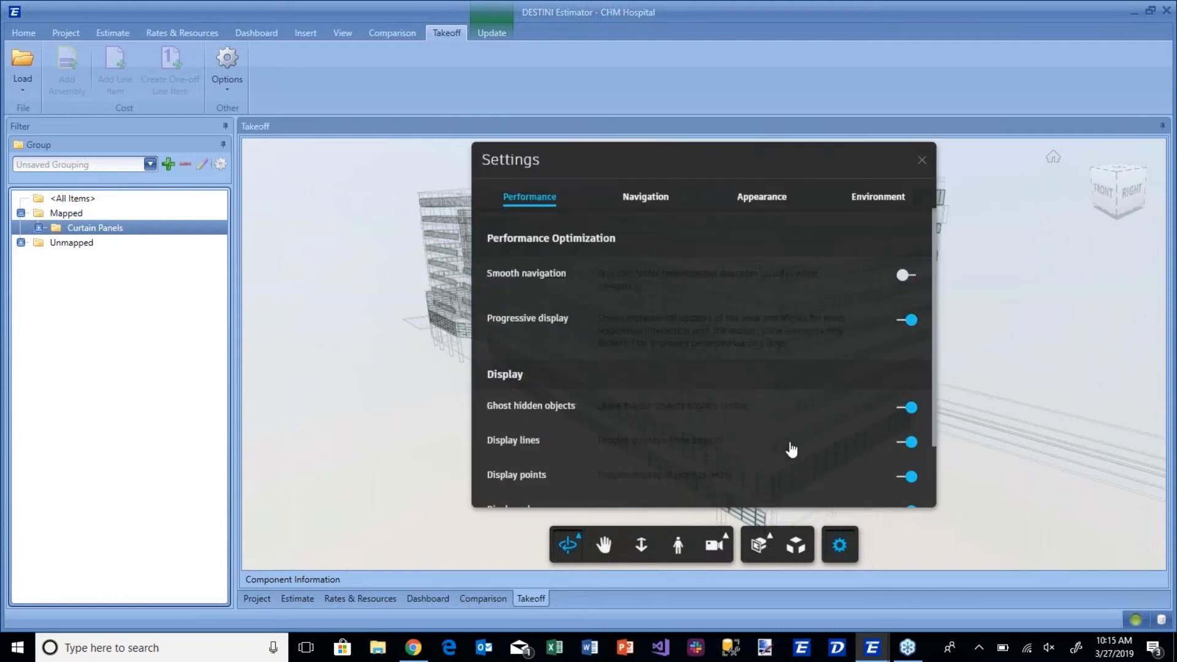
pyautogui.scroll(-2, 762, 451)
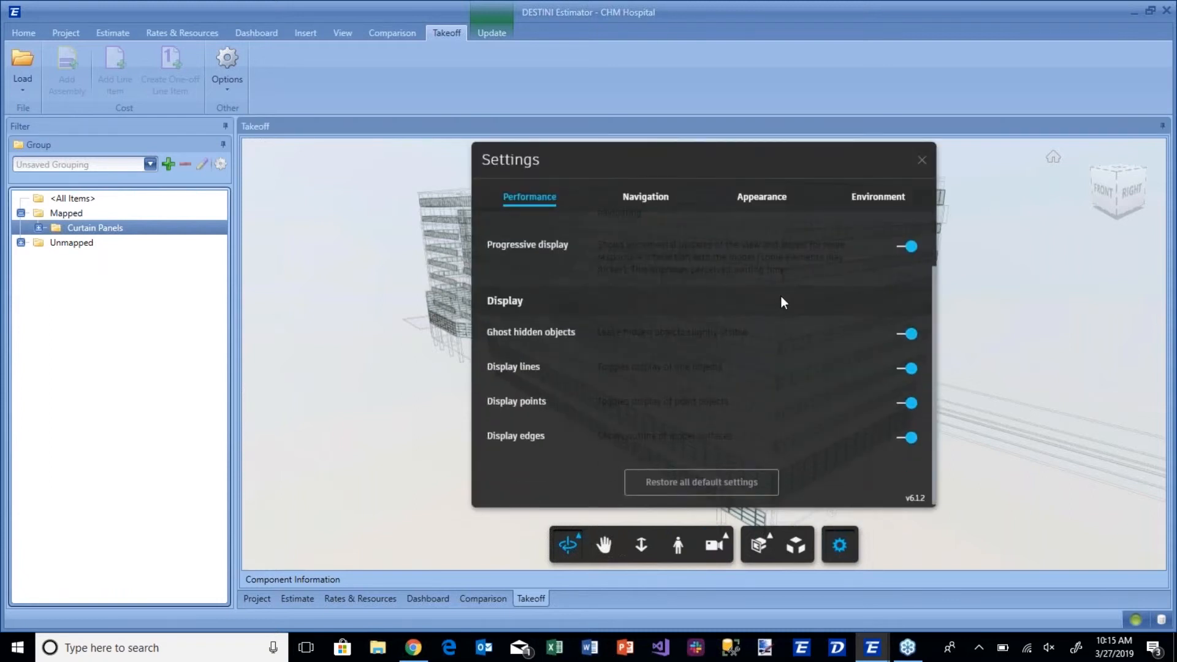
pyautogui.click(767, 203)
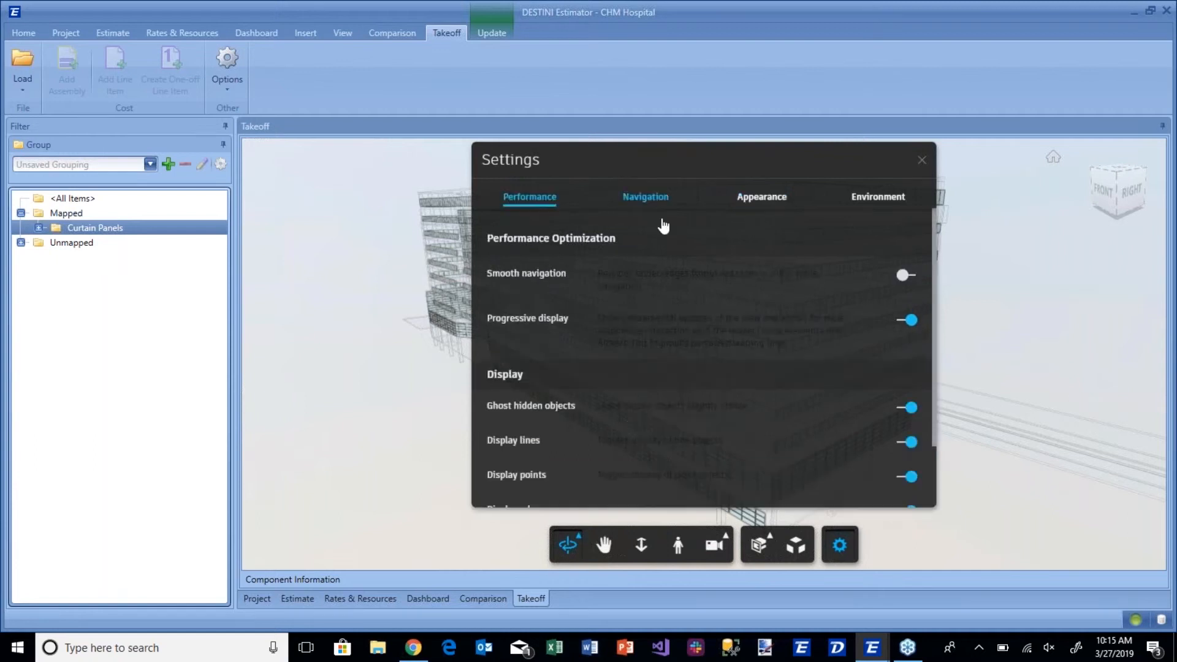
pyautogui.click(911, 409)
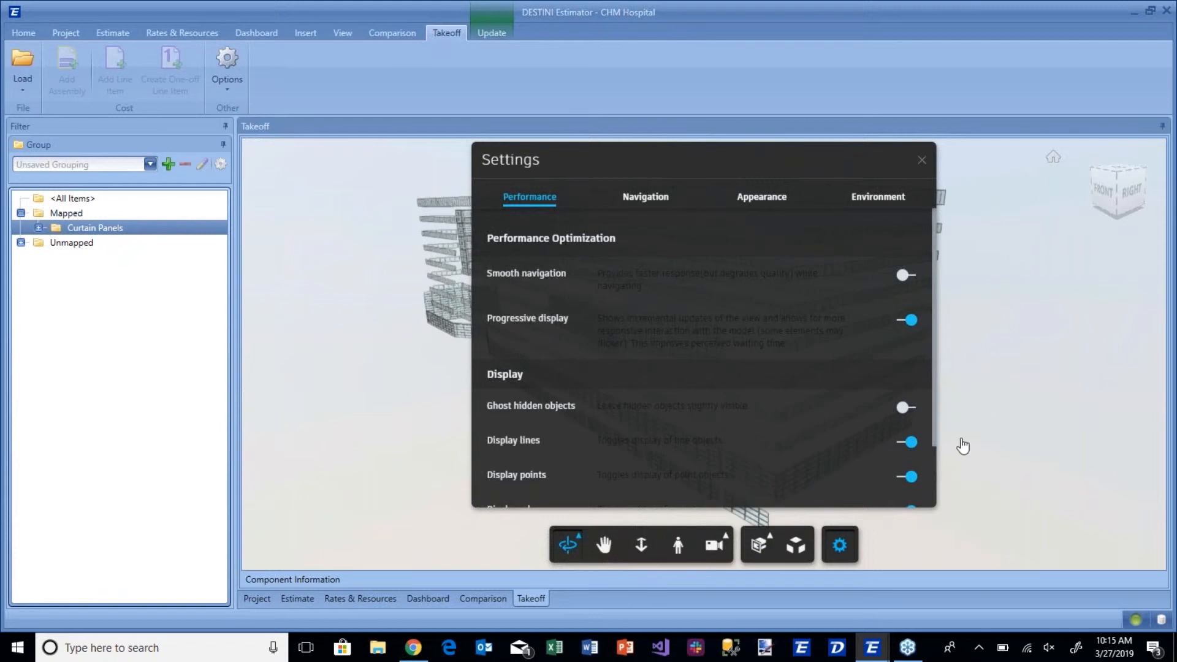
pyautogui.click(921, 160)
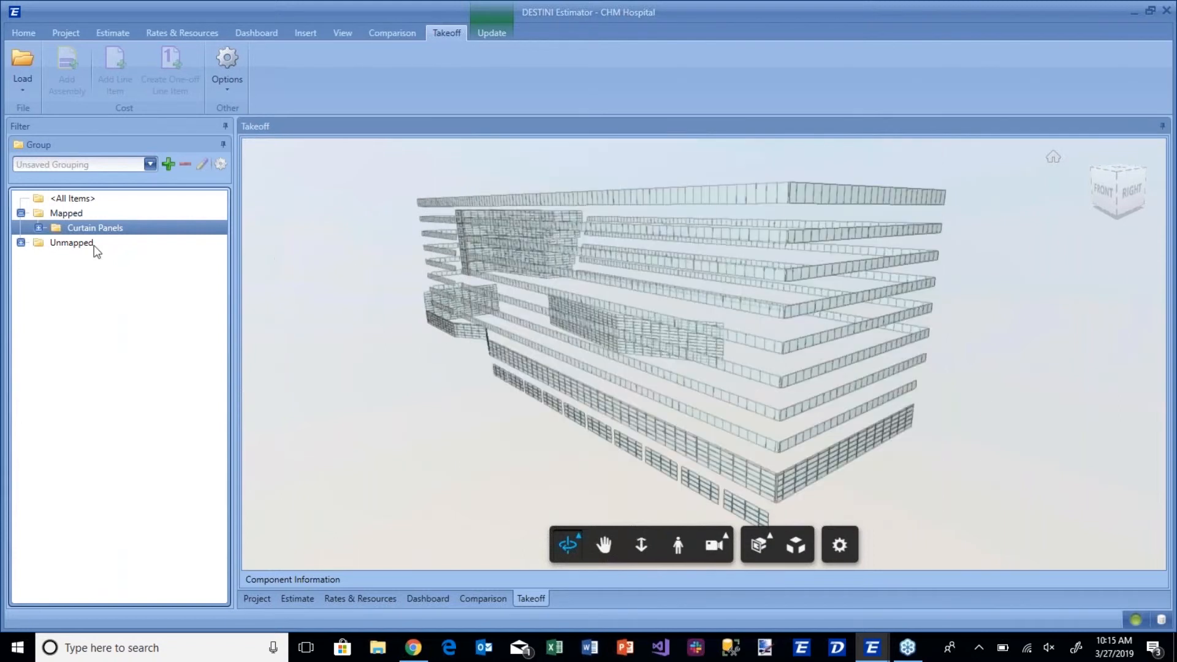
# Compare the model filtered to Unmapped, Curtain Panels and Mapped, and return it to all items.
pyautogui.click(60, 245)
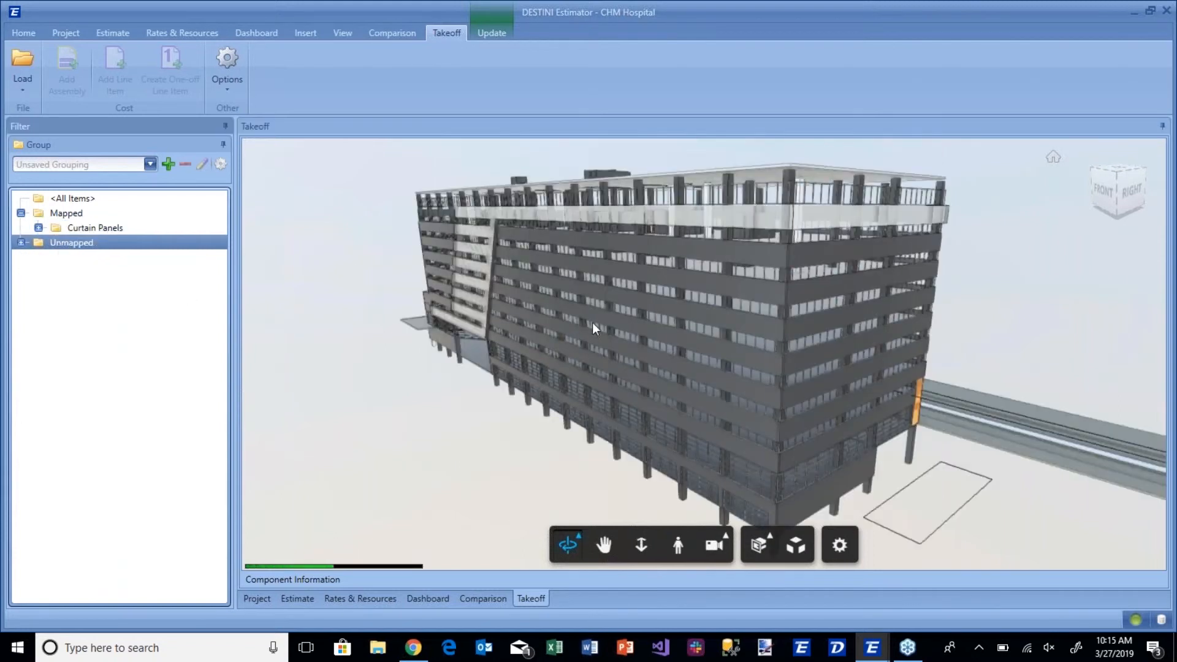
pyautogui.click(85, 231)
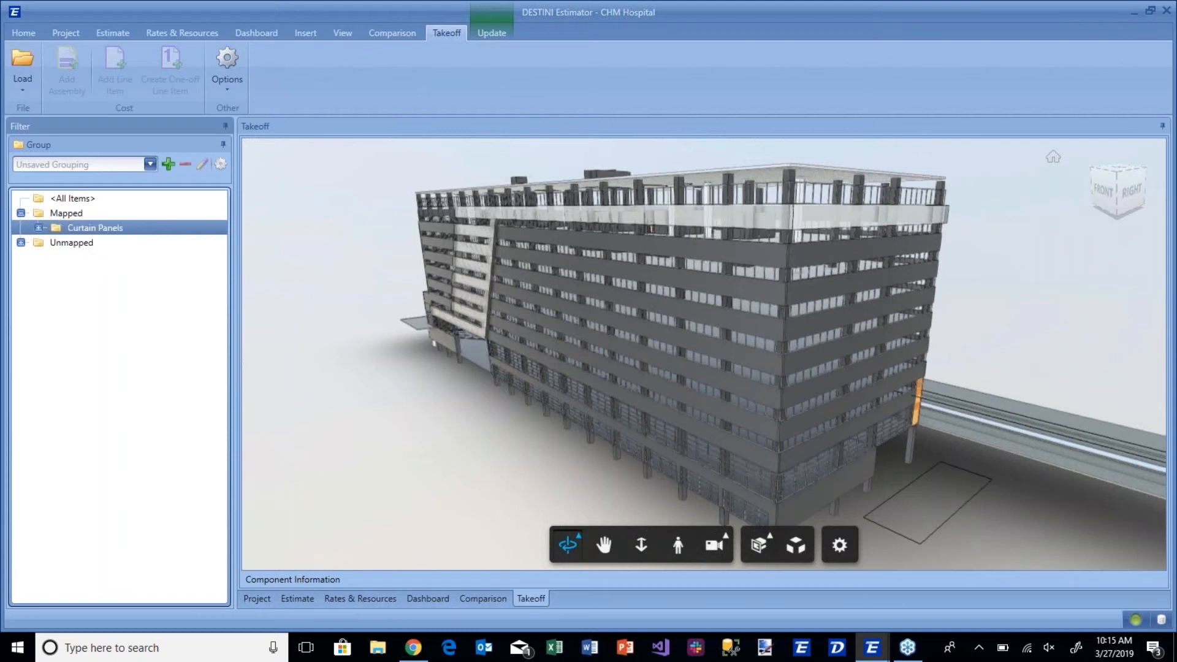
pyautogui.click(80, 215)
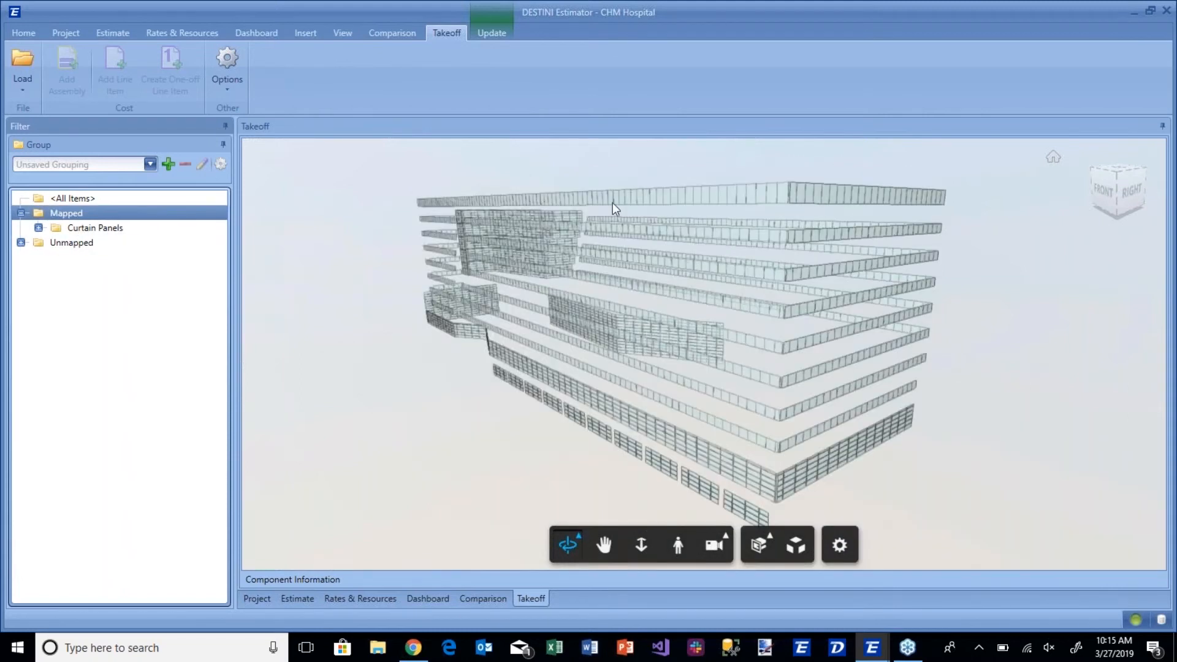
pyautogui.click(55, 200)
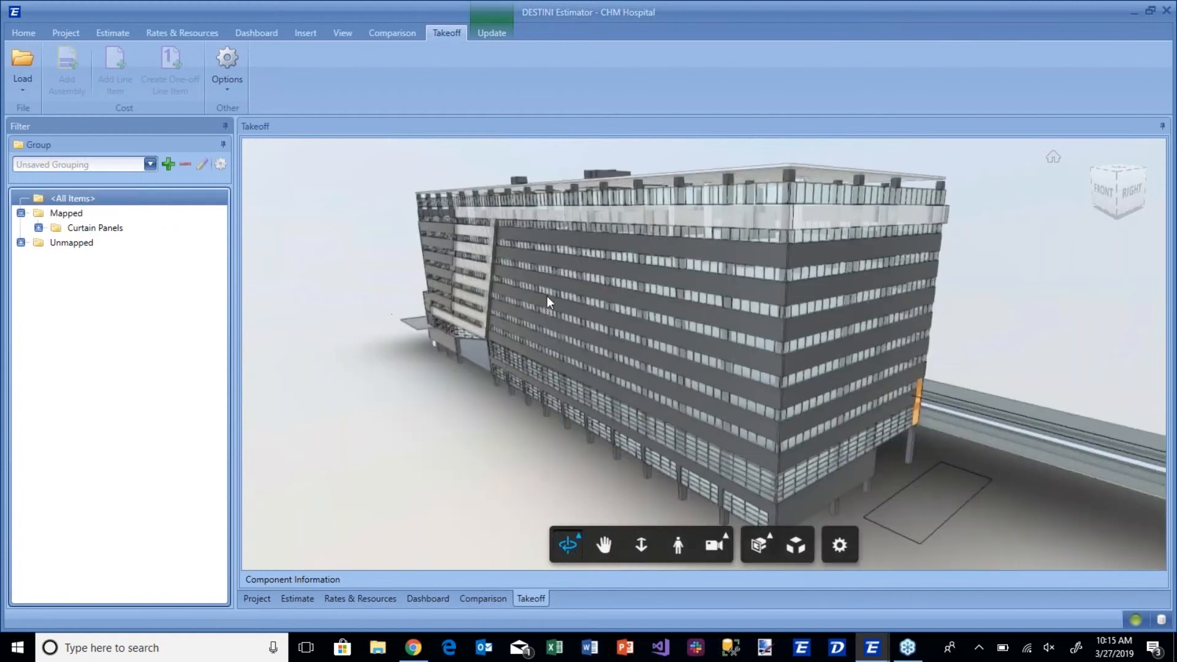
# Select the light-coloured exterior wall framing the upper facade together with all similar objects.
pyautogui.click(481, 252)
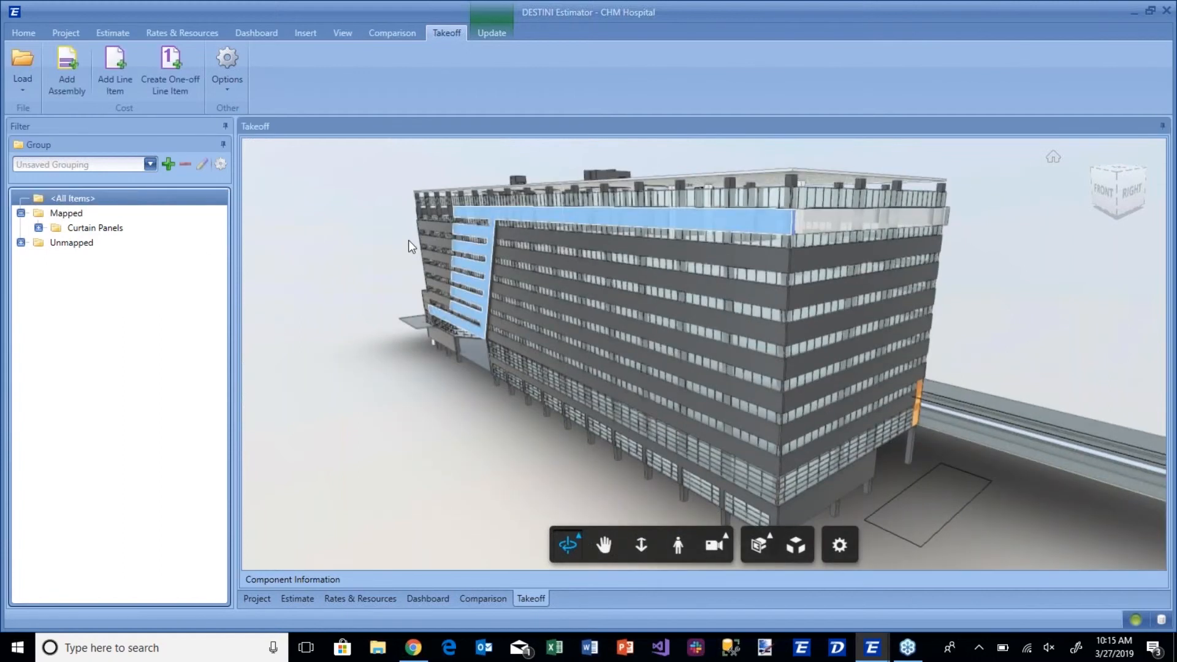
pyautogui.click(469, 249)
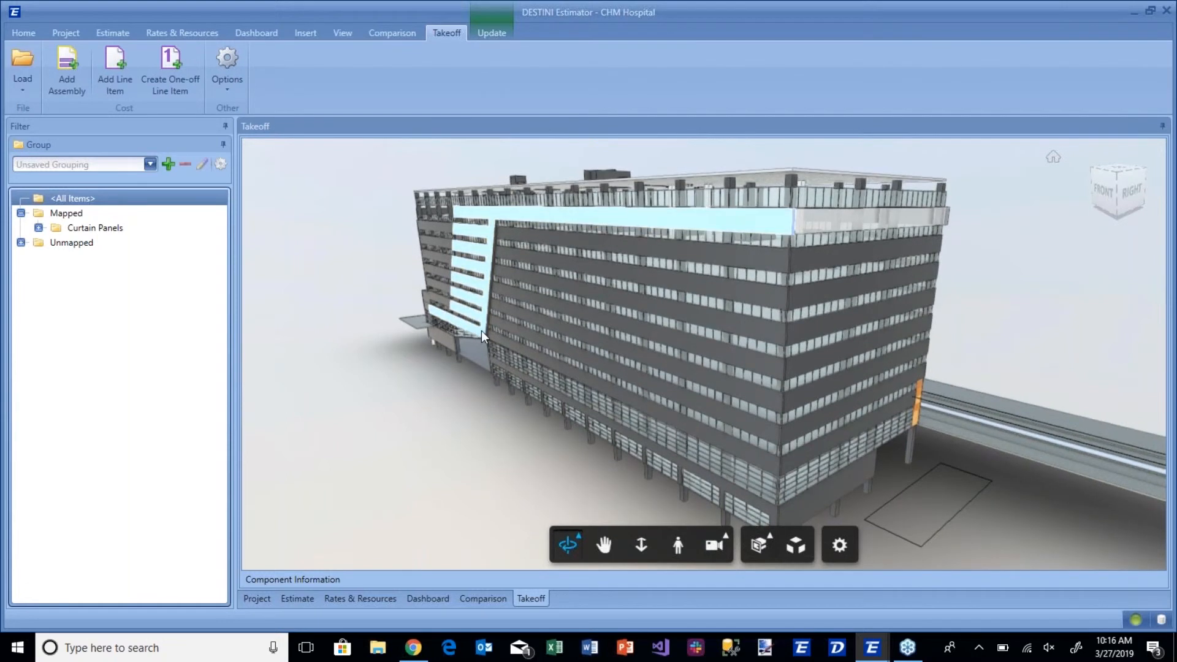
pyautogui.rightClick(481, 329)
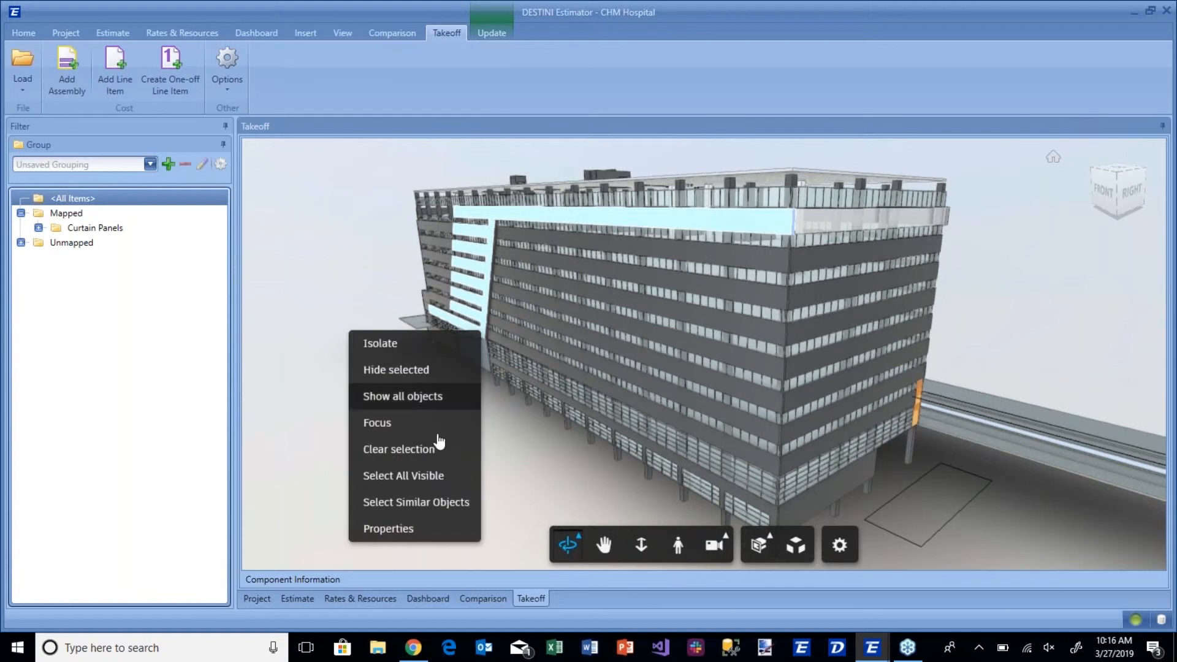
pyautogui.click(440, 502)
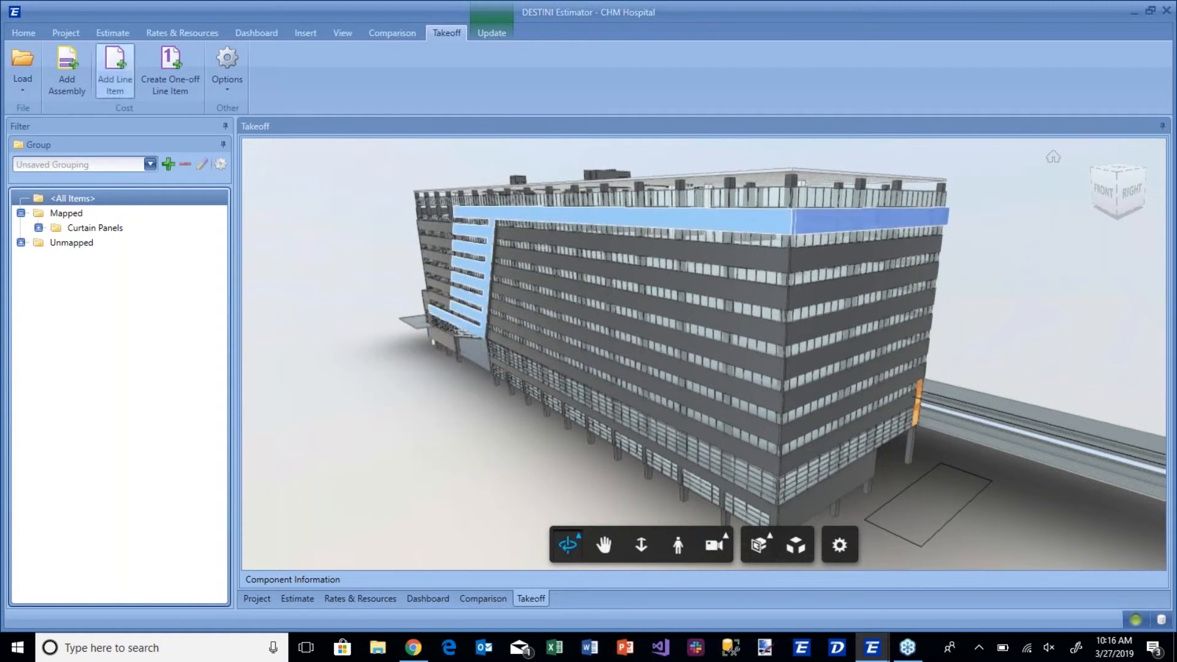
# Search the line items for "precast" and start a takeoff with Precast Architectural Concrete for the selected walls.
pyautogui.click(115, 71)
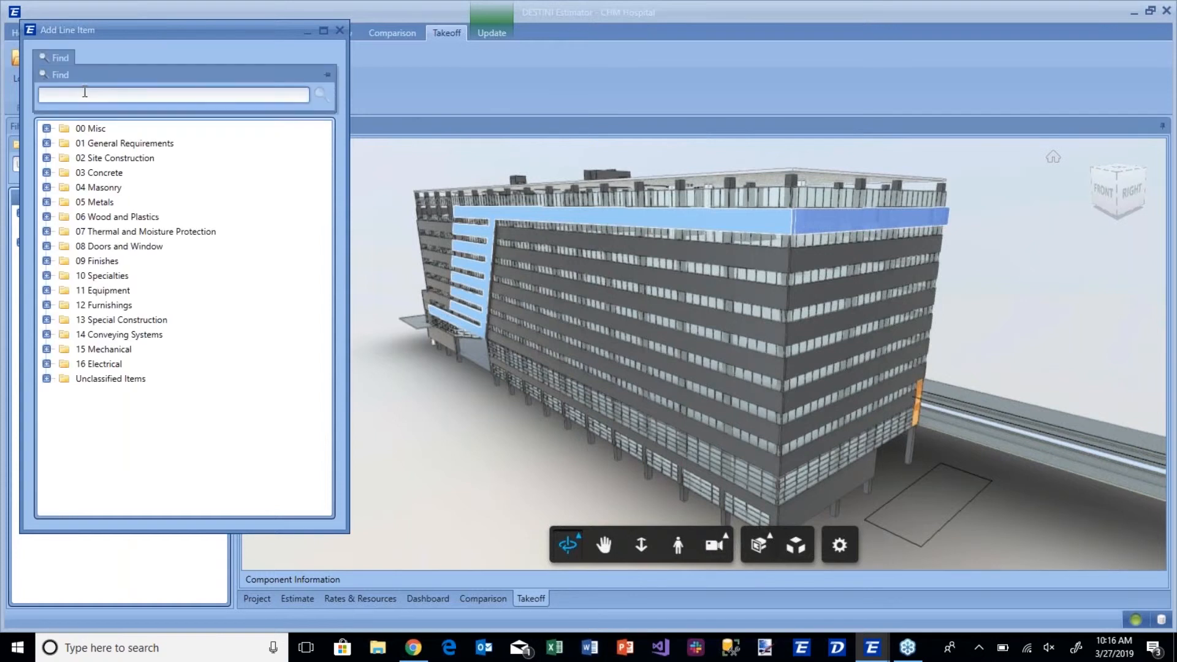
pyautogui.click(85, 91)
pyautogui.write('precast')
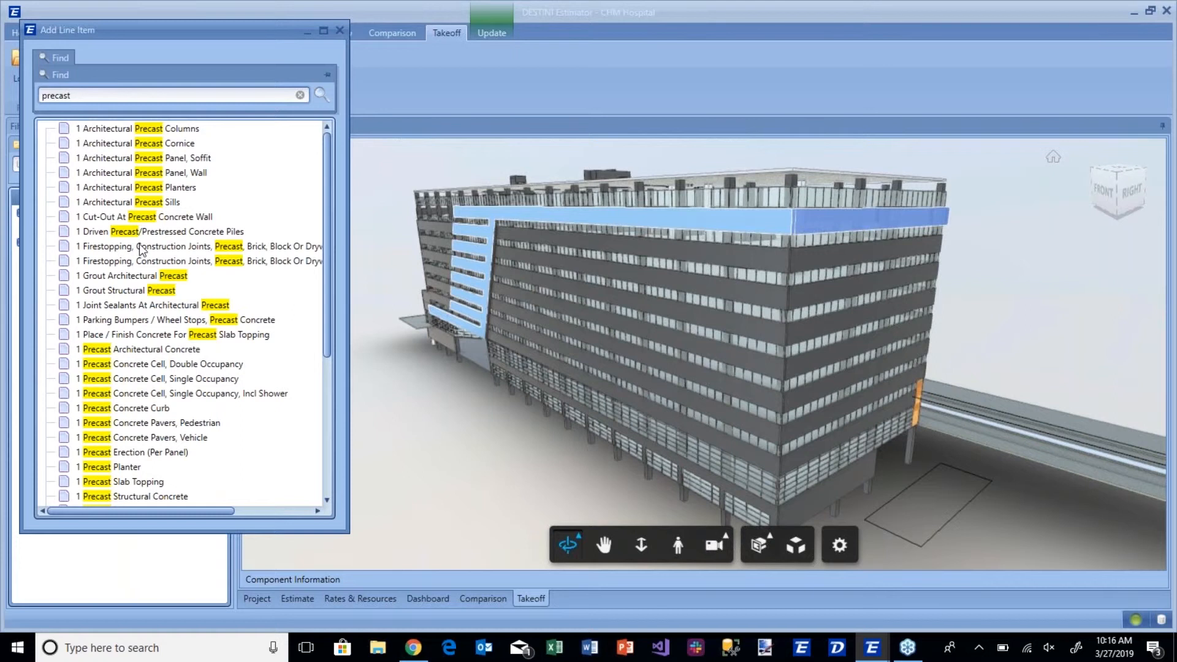
pyautogui.doubleClick(115, 350)
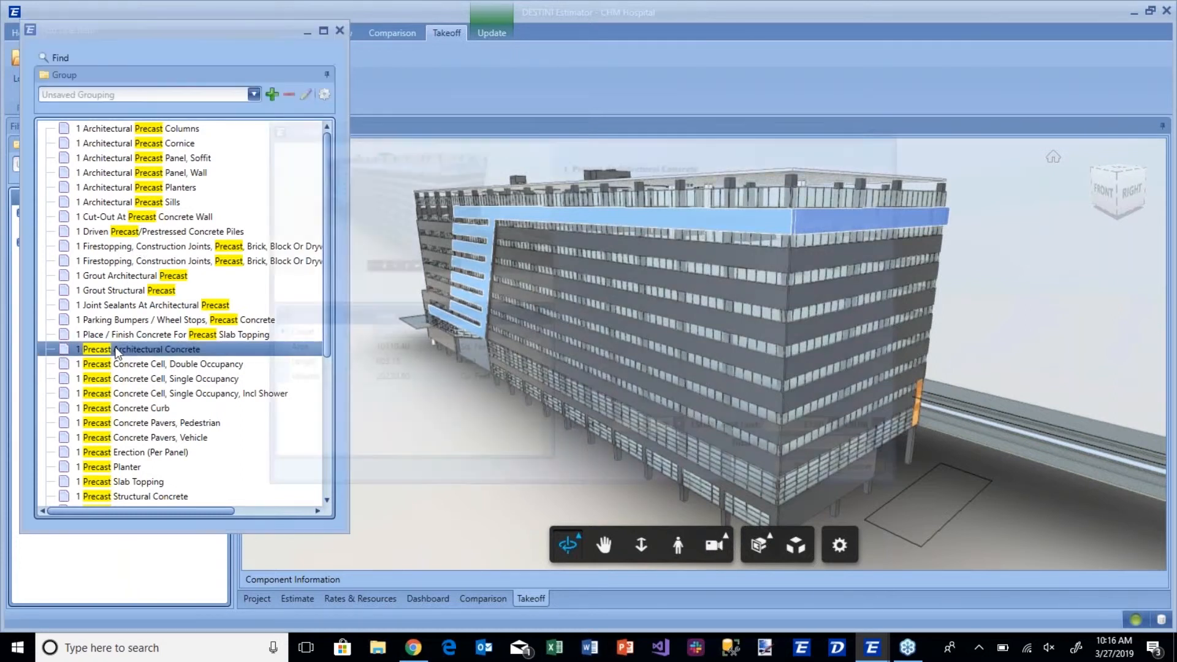
# Associate the Precast Architectural Concrete quantity with the walls' Area, add the line item and close the line item list.
pyautogui.moveTo(375, 348); pyautogui.dragTo(623, 430)
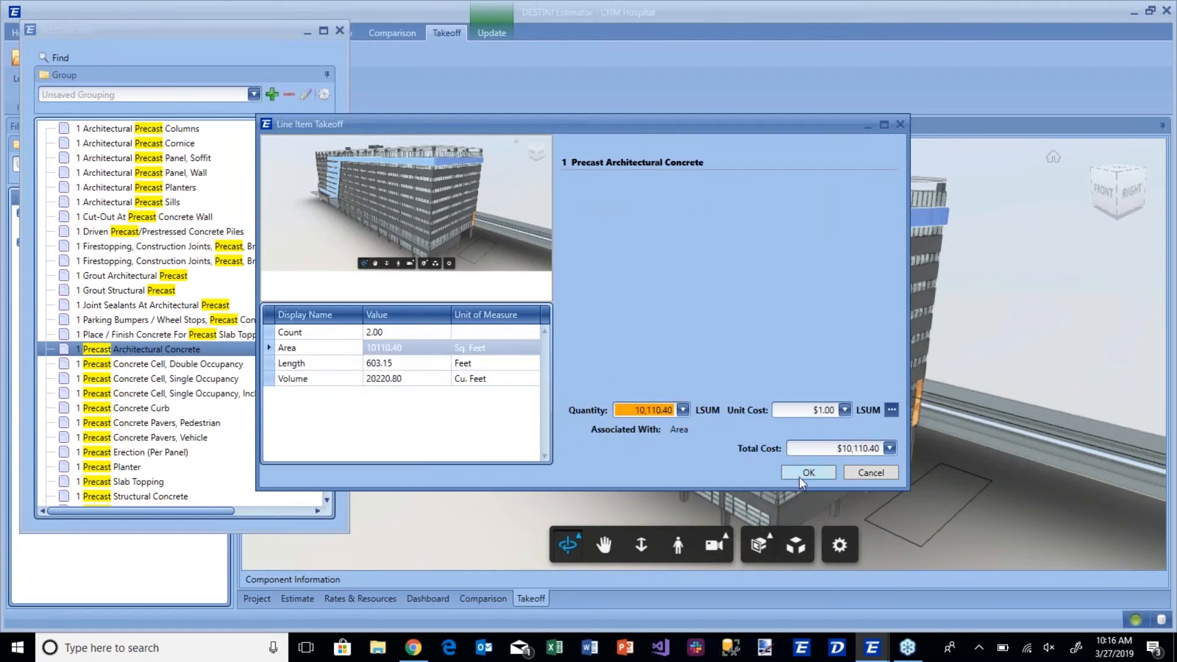
pyautogui.click(799, 476)
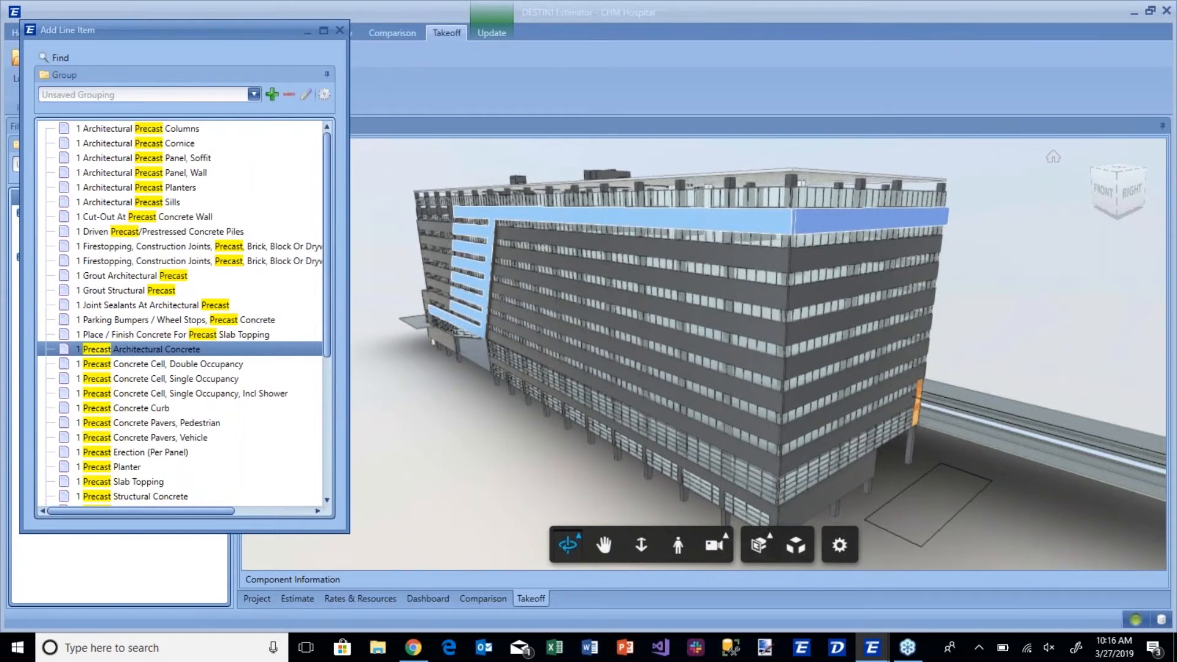
pyautogui.click(340, 30)
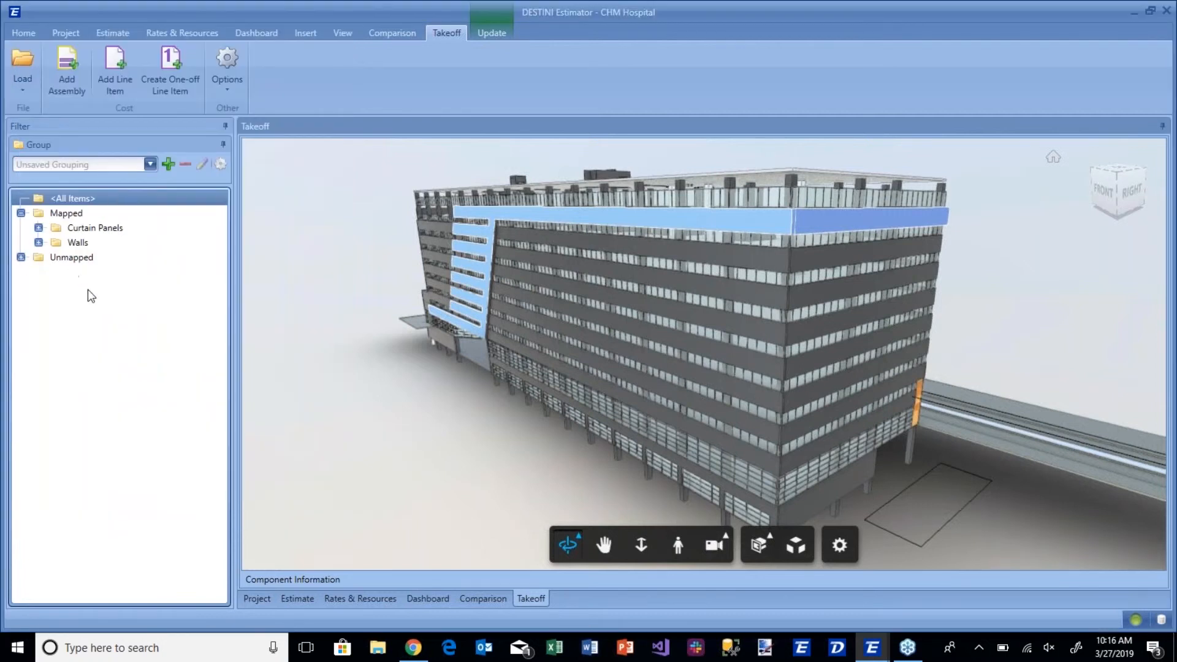
# Expand the Unmapped group, filter the model to its Columns and select a dark column with all similar objects.
pyautogui.click(21, 257)
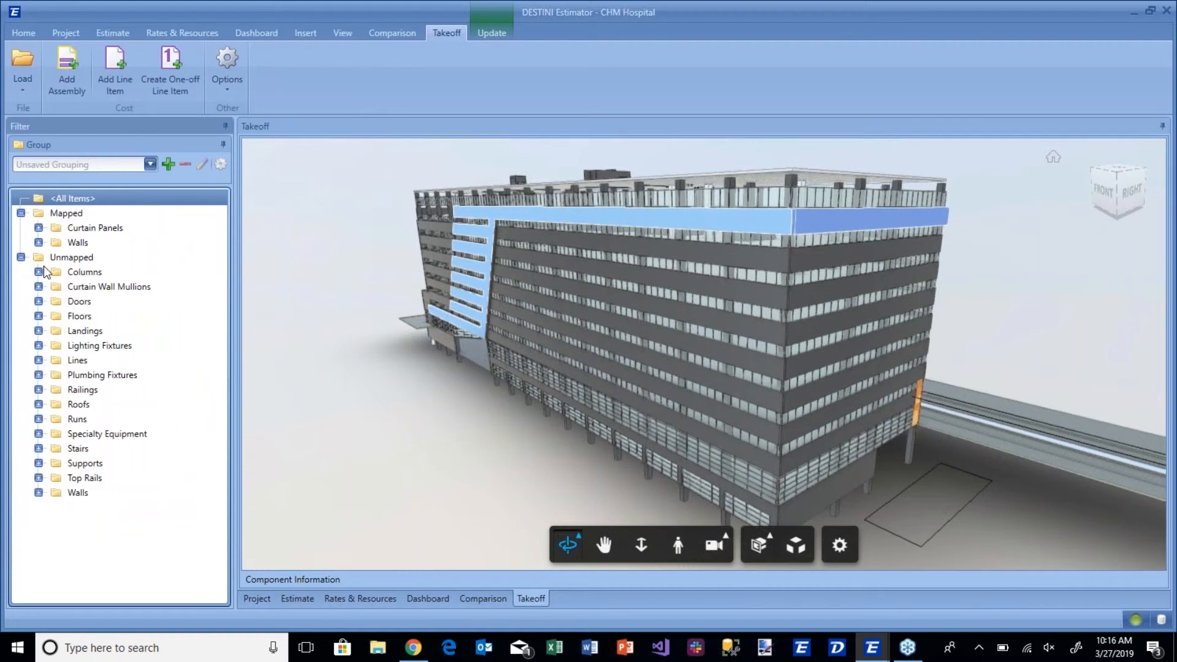
pyautogui.click(85, 273)
pyautogui.click(421, 231)
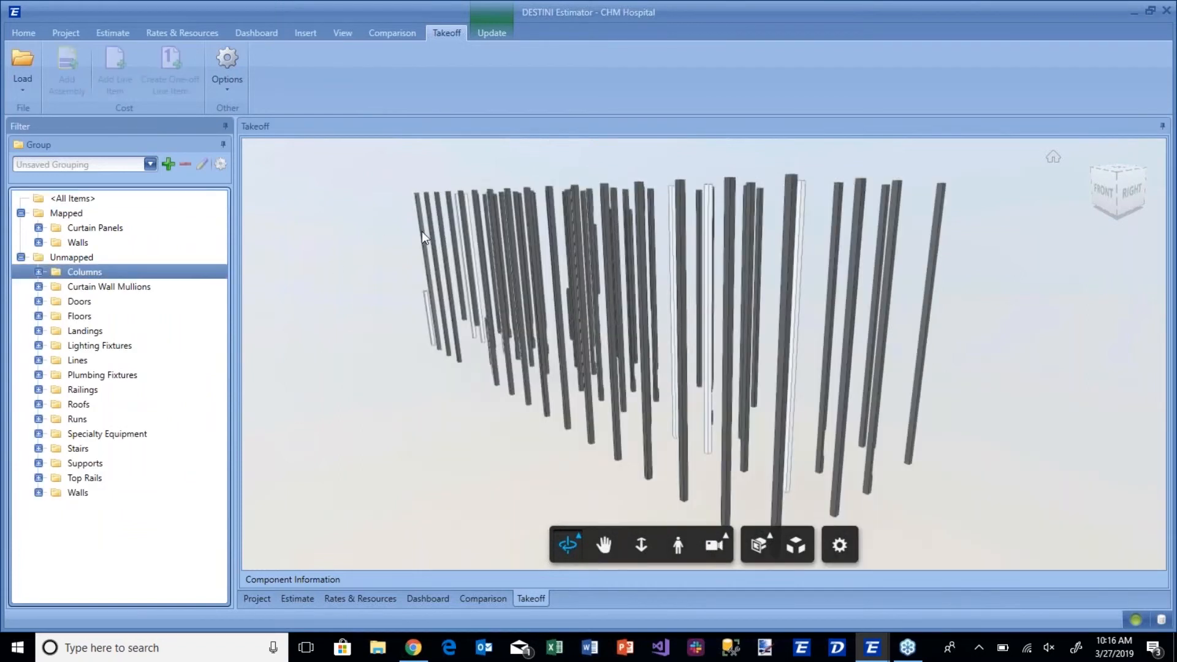
pyautogui.rightClick(422, 232)
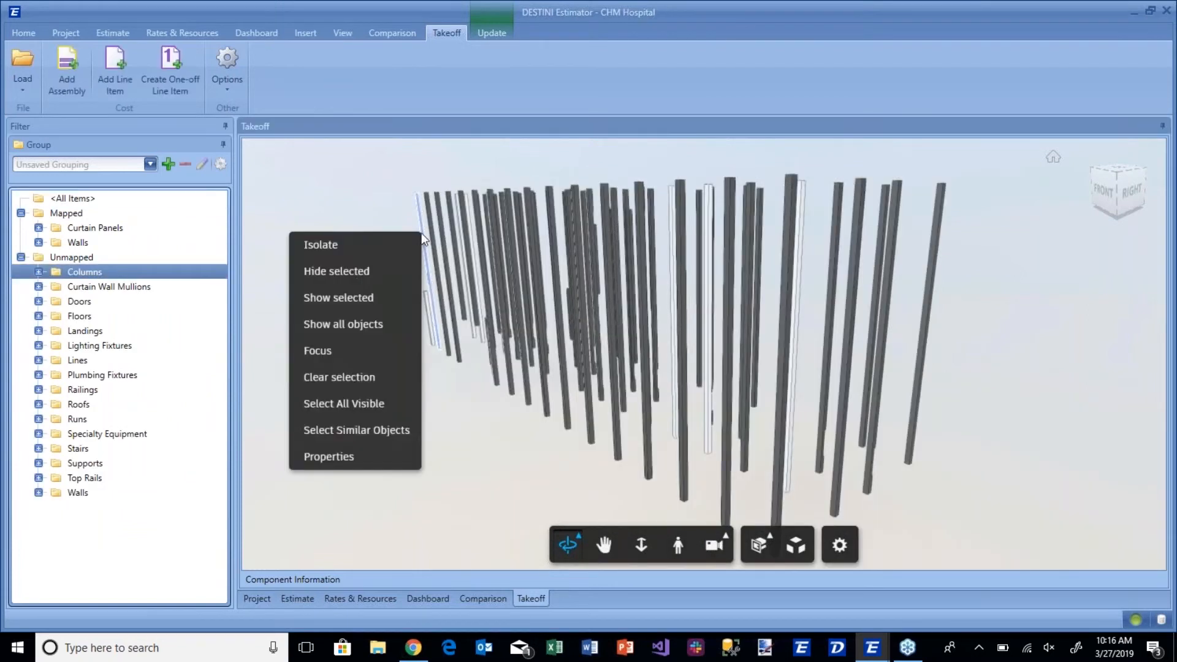
pyautogui.click(379, 404)
# Search the line items for "columns" and start a takeoff with Architectural Precast Columns for the selected columns.
pyautogui.click(115, 72)
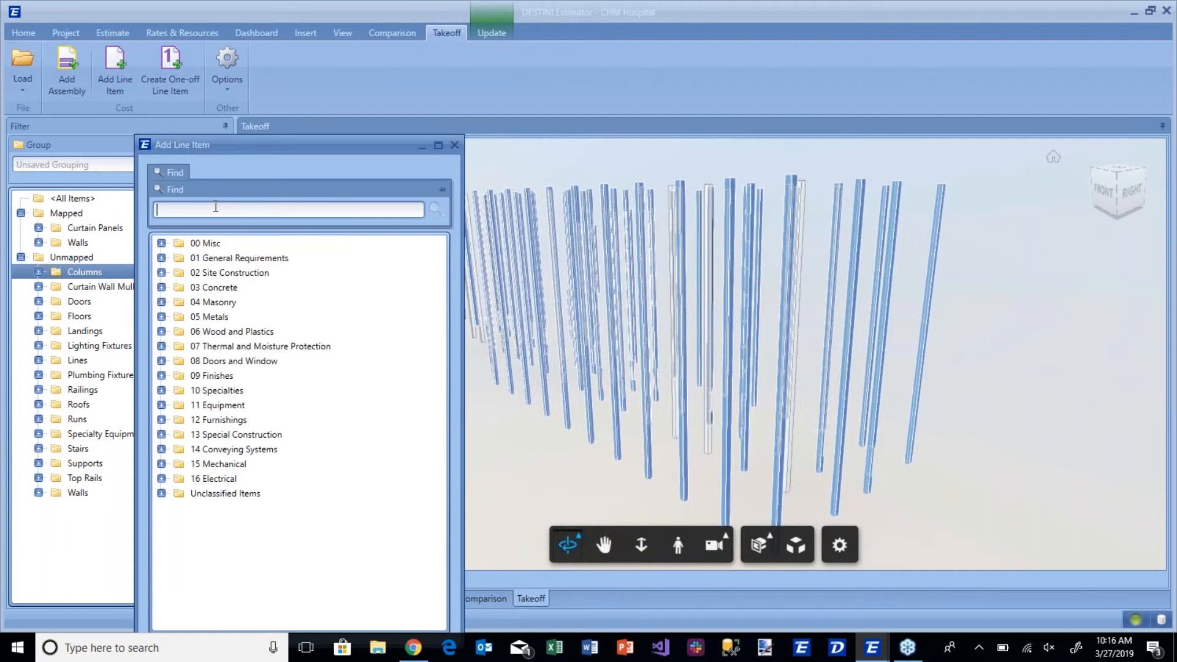
pyautogui.write('columns')
pyautogui.press('Return')
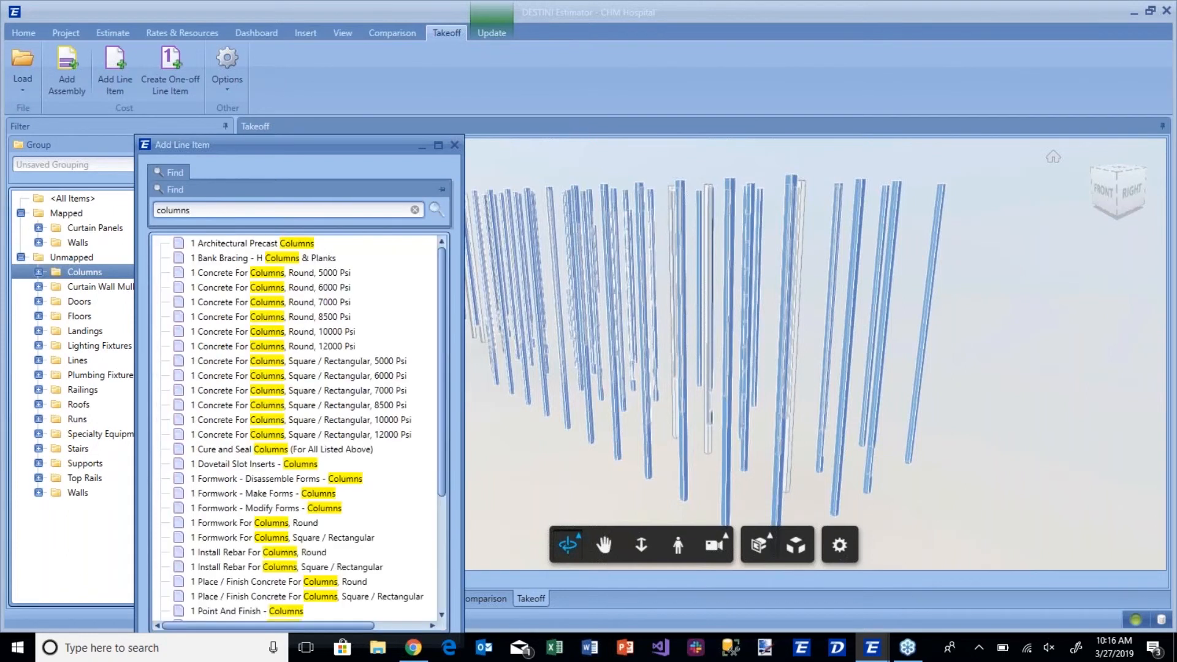
pyautogui.click(258, 245)
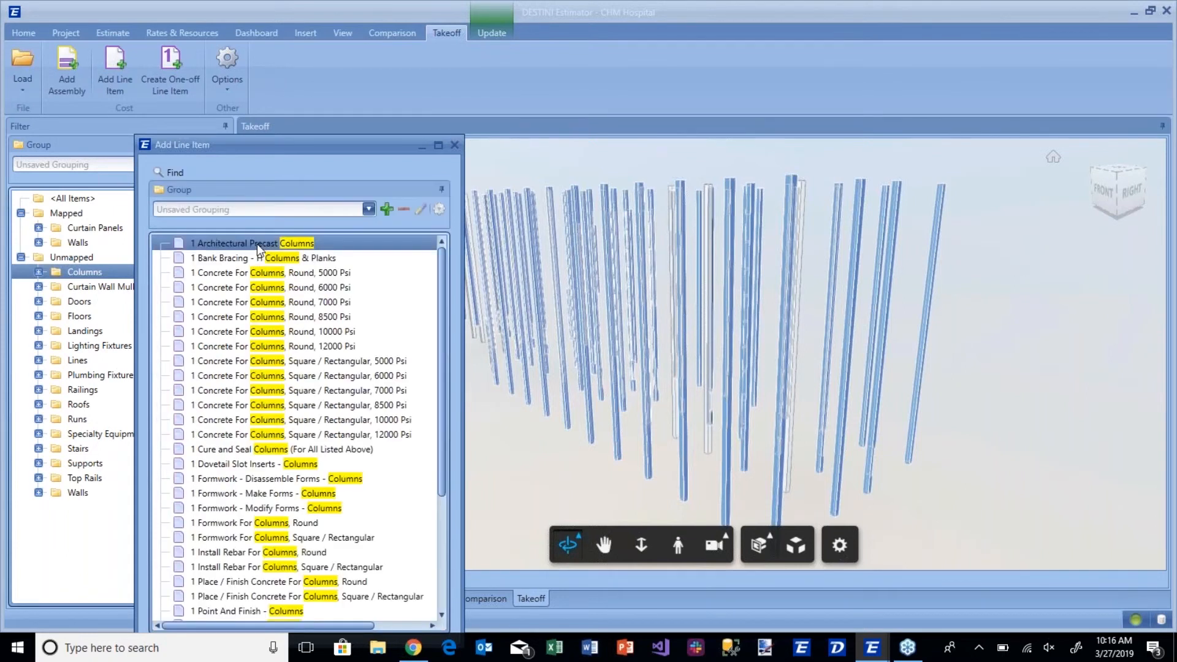
pyautogui.doubleClick(258, 245)
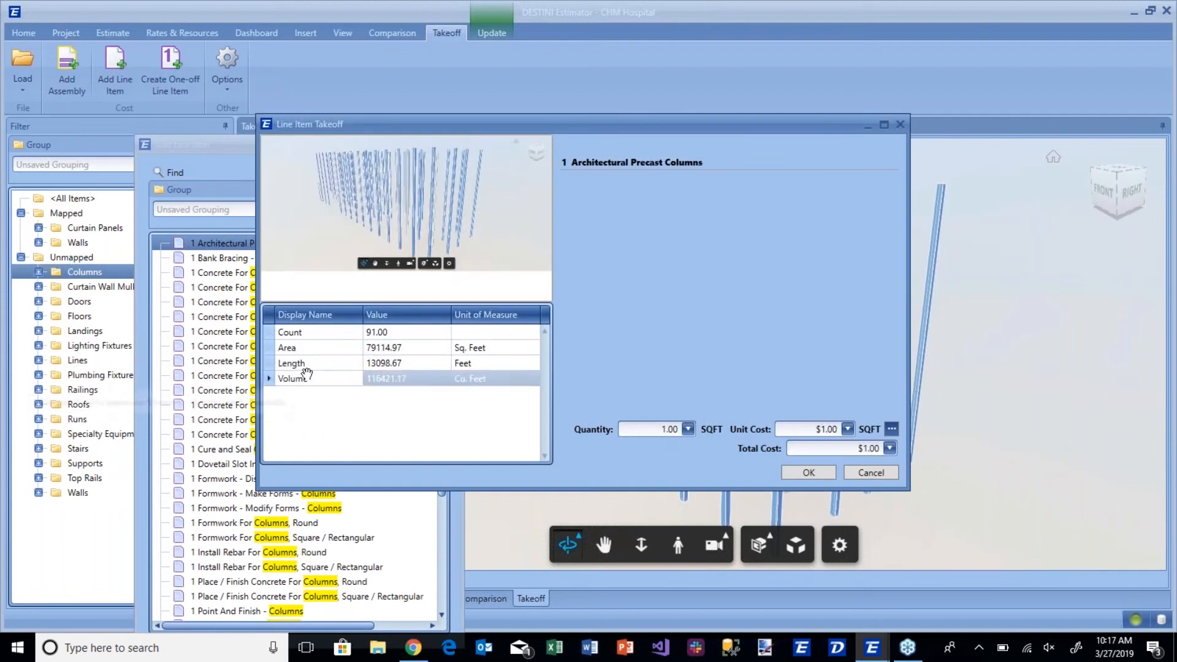
# Associate the Architectural Precast Columns quantity with the columns' Count, add the line item and close the line item list.
pyautogui.moveTo(293, 332); pyautogui.dragTo(668, 429)
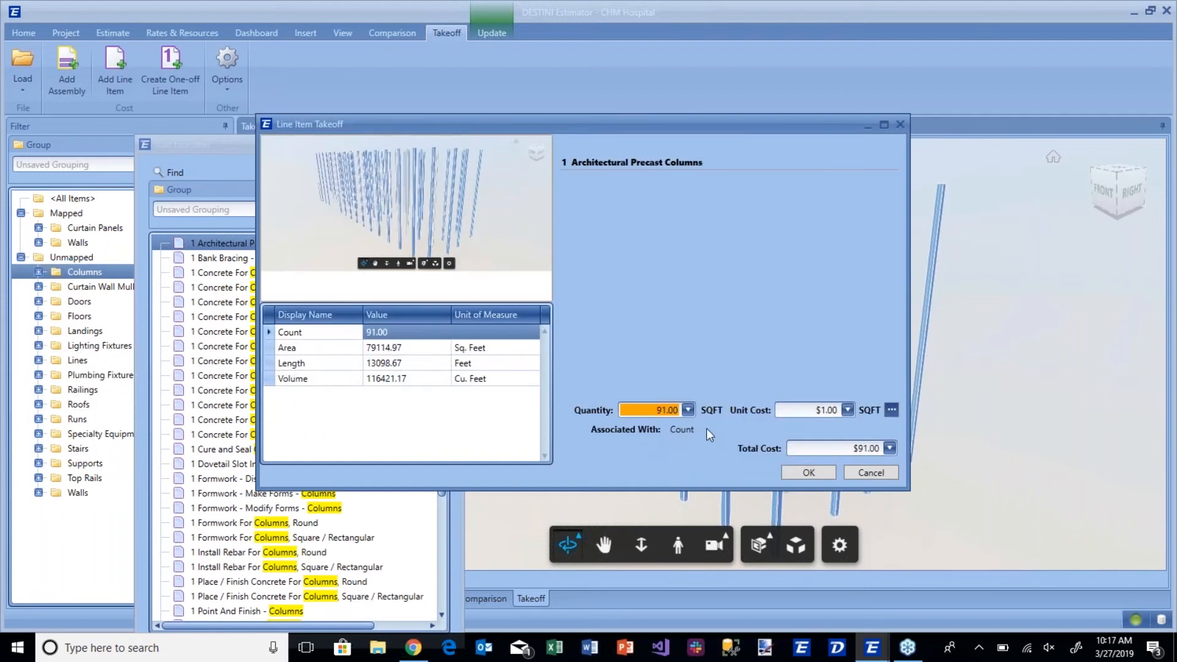
pyautogui.click(377, 380)
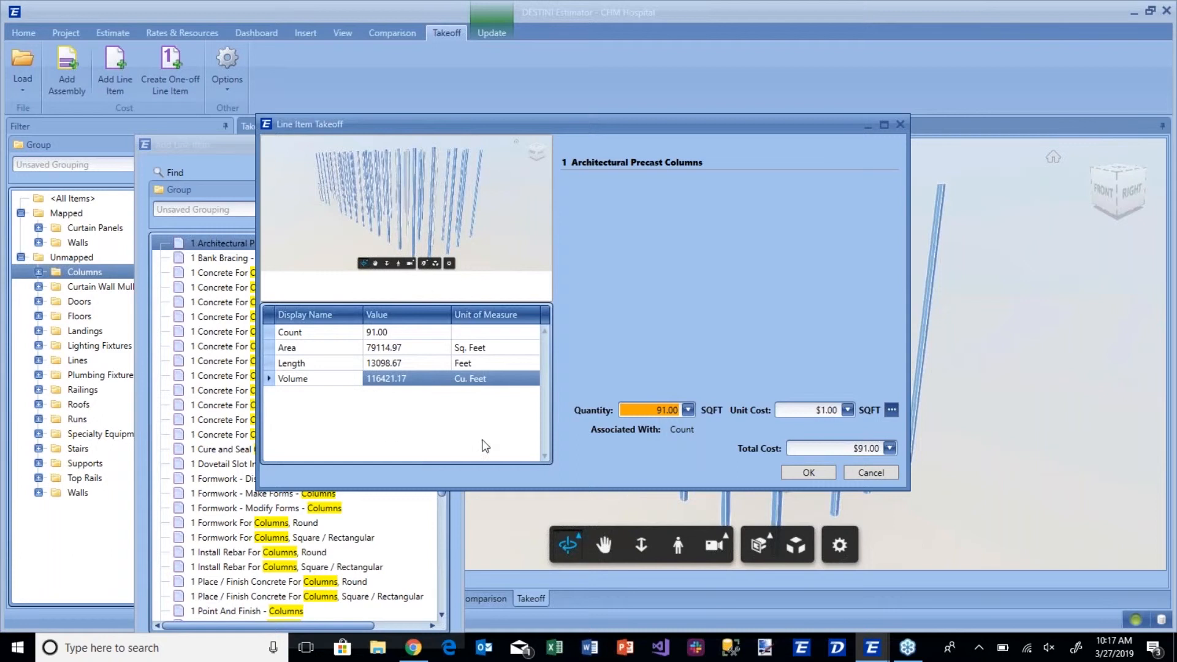
pyautogui.click(808, 472)
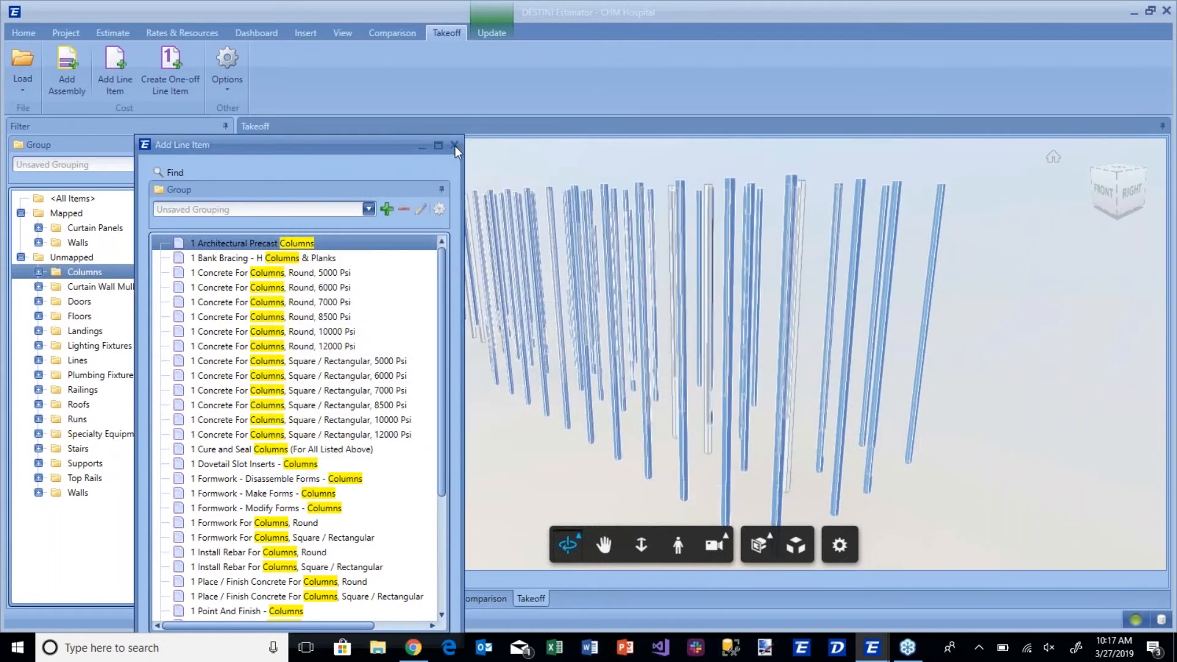
pyautogui.click(455, 146)
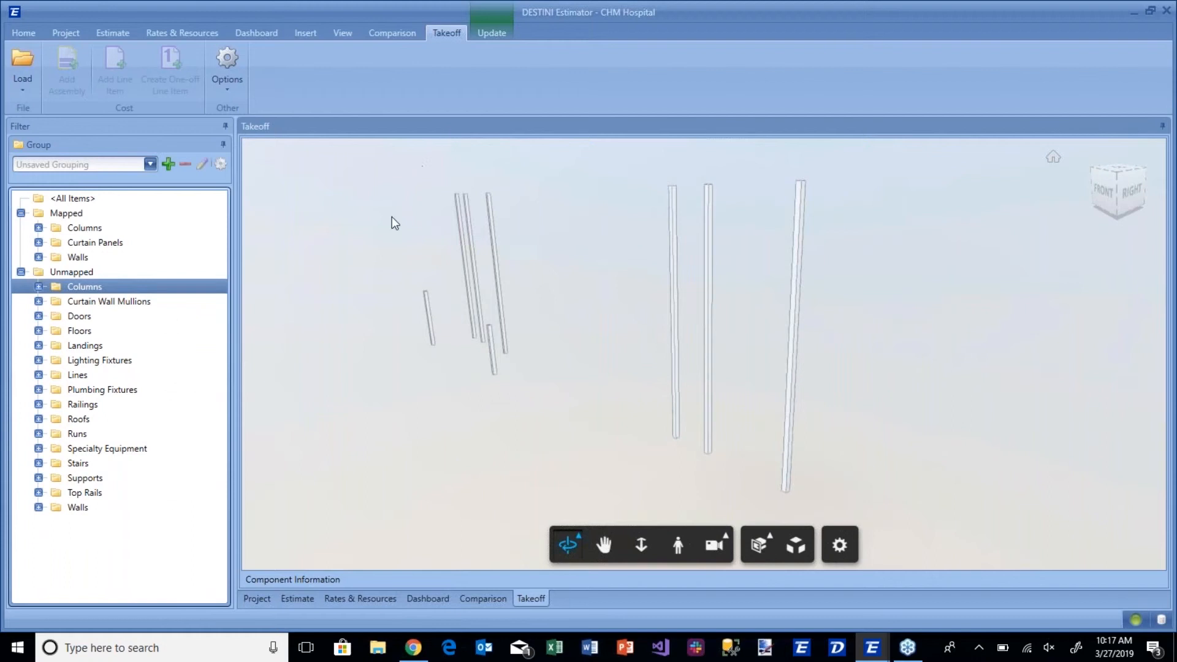
# Collapse the Unmapped and Mapped groups and filter the model to all items.
pyautogui.click(20, 272)
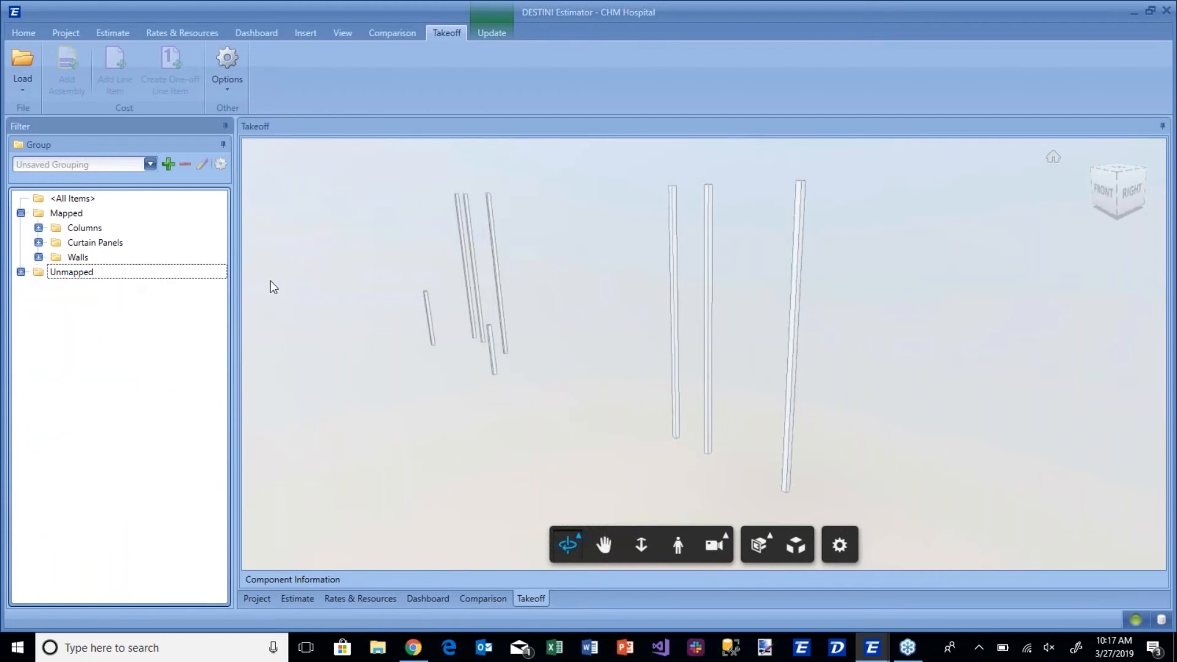
pyautogui.click(20, 213)
pyautogui.click(69, 199)
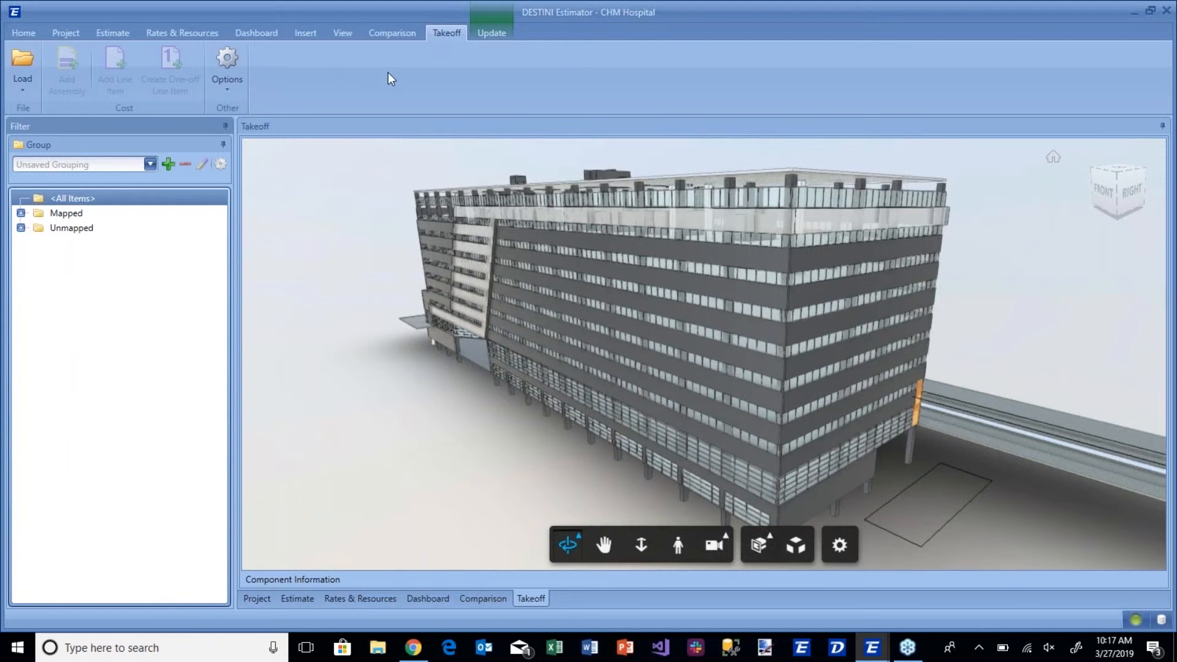
# Start a model update and compare against the PARIC Comparison Sample model in the Beck Technology R&D BIM 360 Integration project.
pyautogui.click(482, 35)
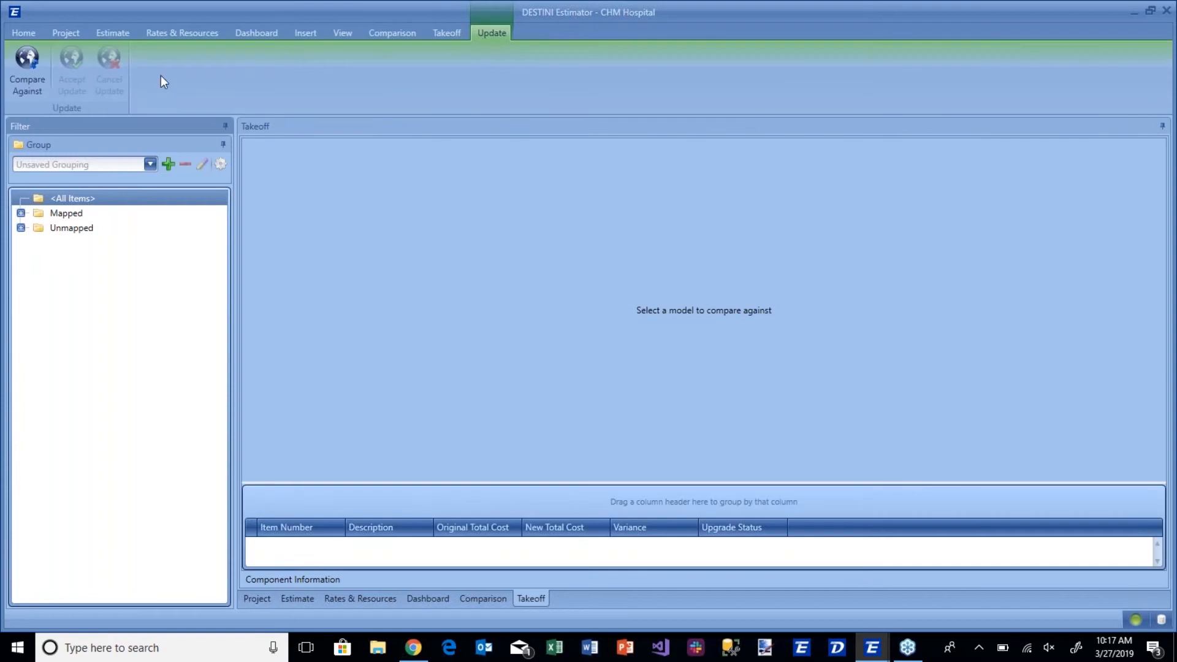
pyautogui.click(40, 86)
pyautogui.click(96, 139)
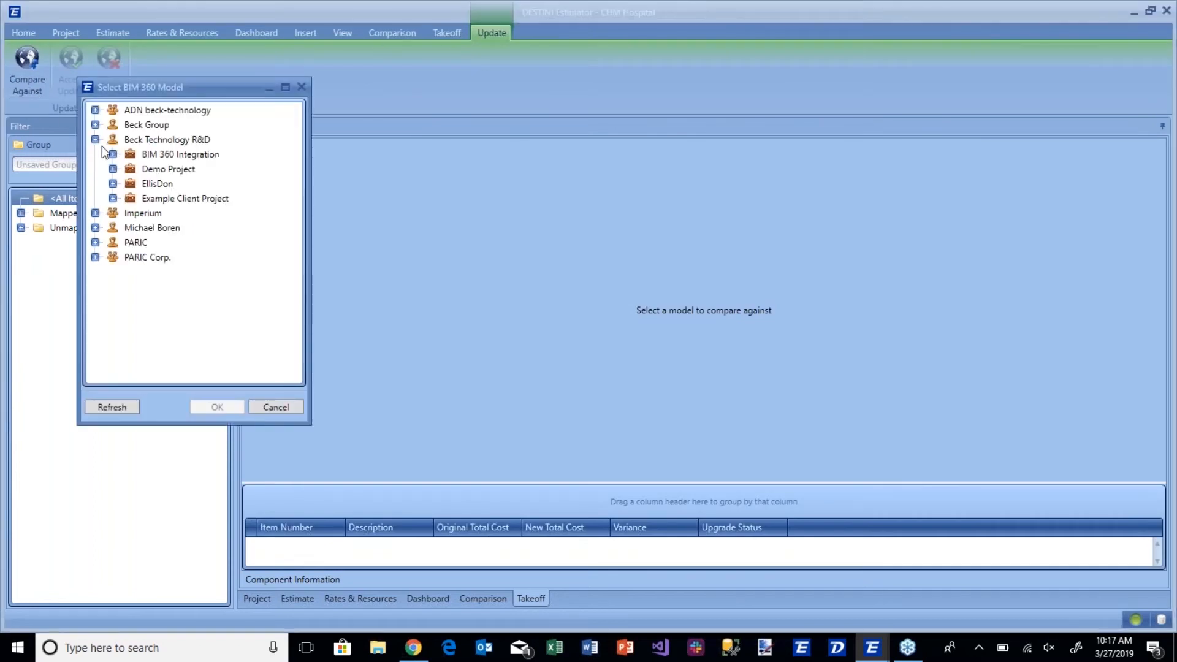
pyautogui.click(113, 154)
pyautogui.click(131, 169)
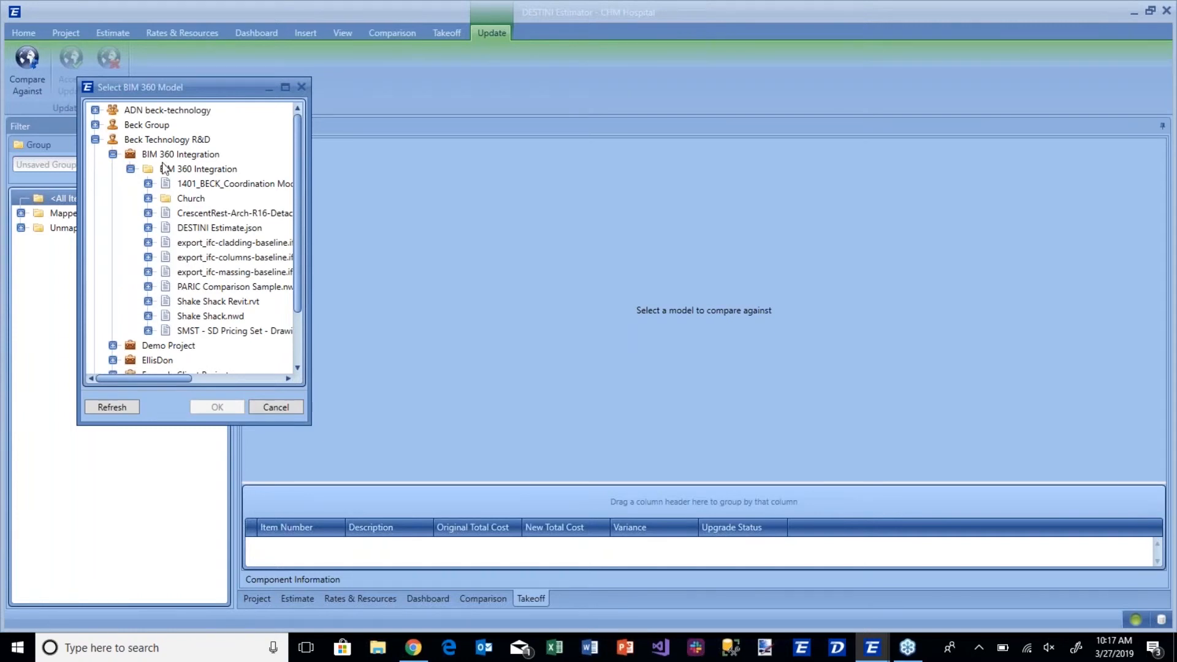
pyautogui.click(148, 286)
pyautogui.doubleClick(219, 300)
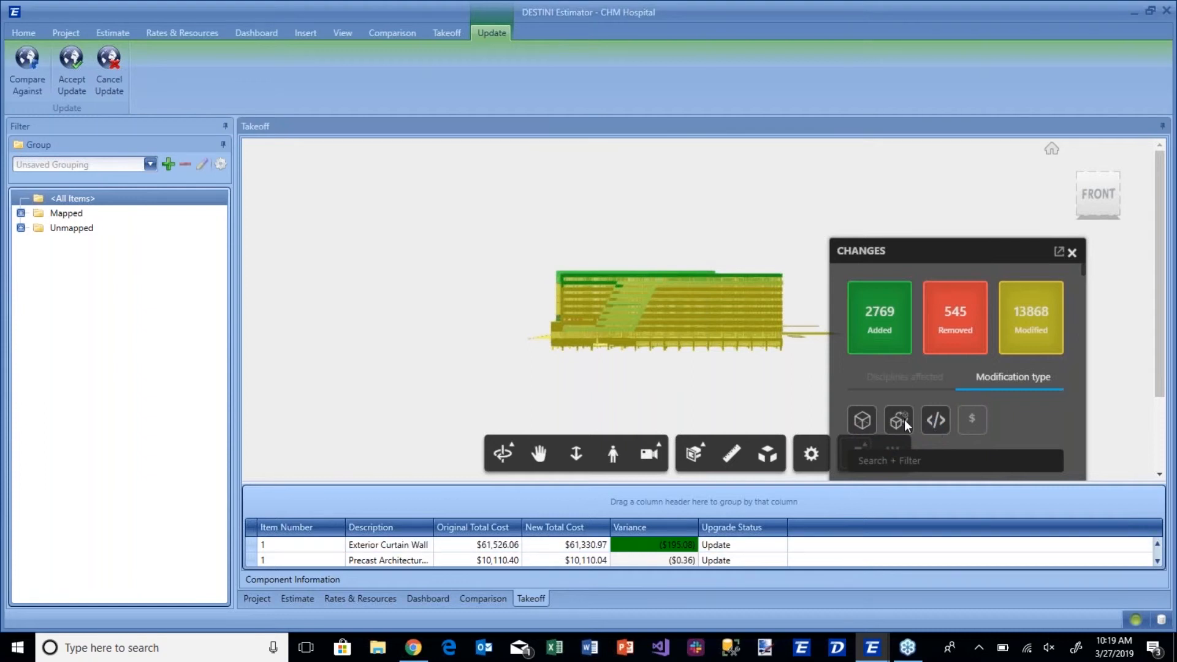
# Isolate the model changes that affect costed items, including removed components, and enlarge the cost variance table.
pyautogui.click(974, 418)
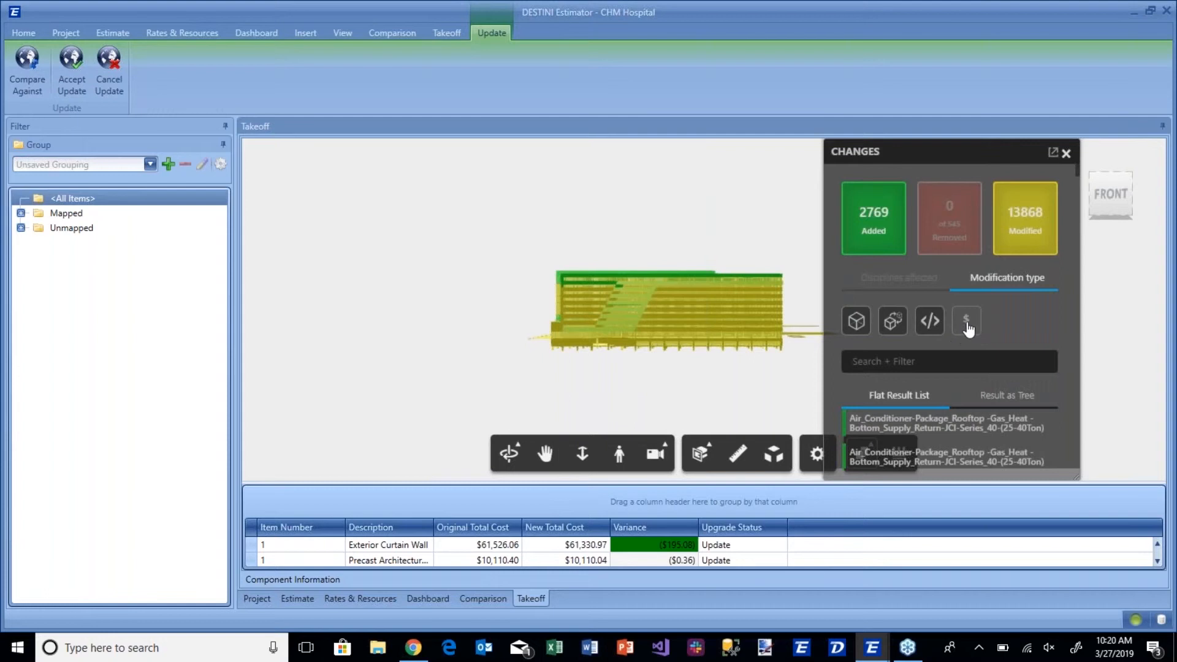
pyautogui.moveTo(762, 368); pyautogui.dragTo(677, 386)
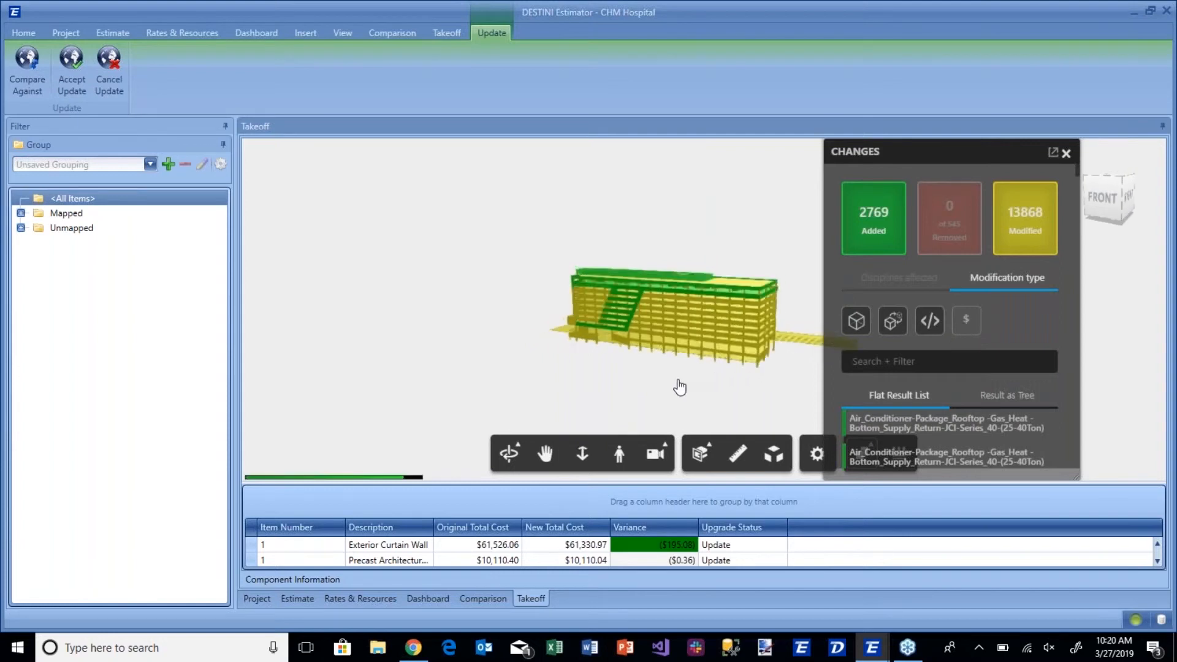
pyautogui.click(970, 322)
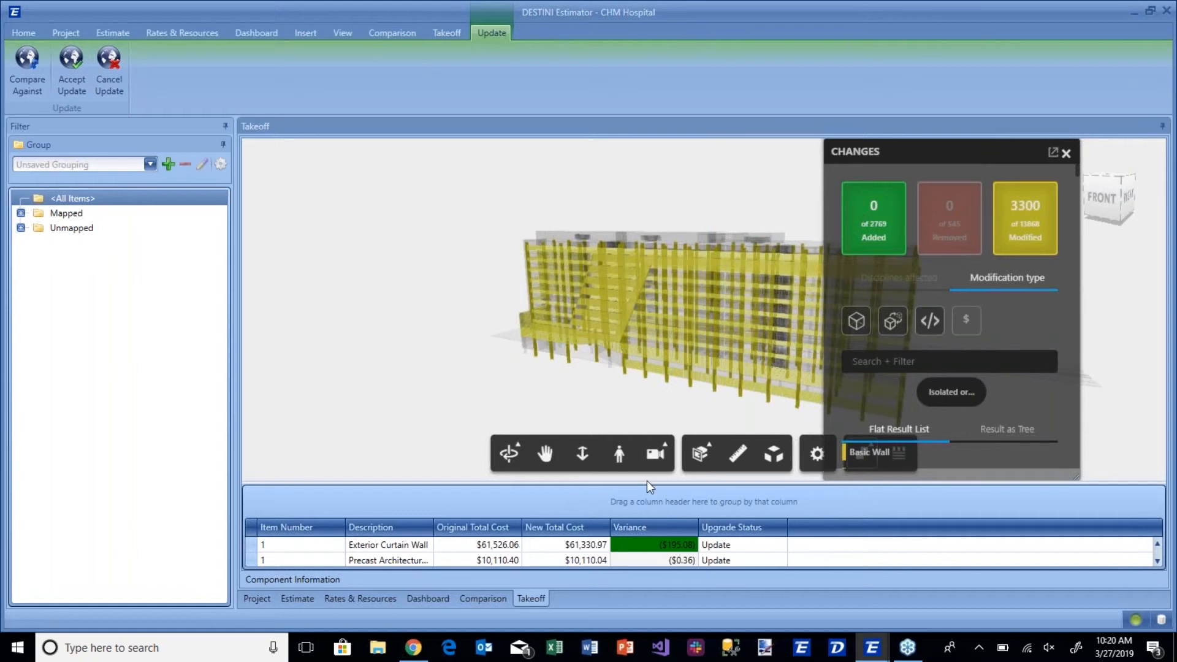
pyautogui.moveTo(646, 480); pyautogui.dragTo(649, 413)
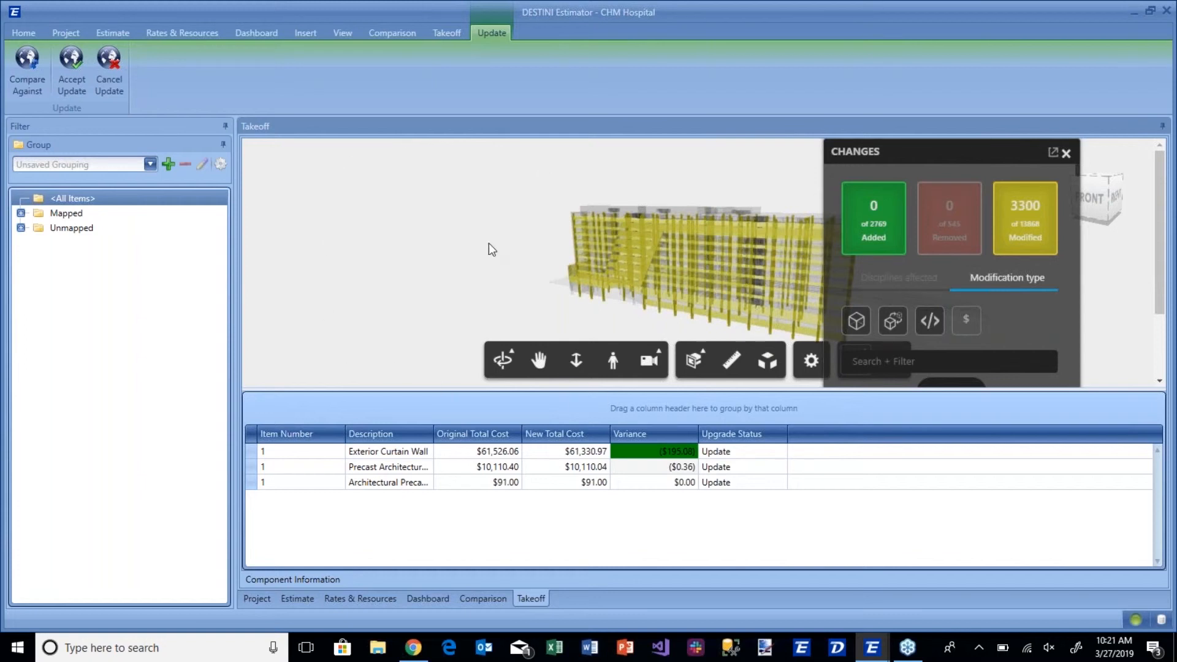
pyautogui.click(896, 222)
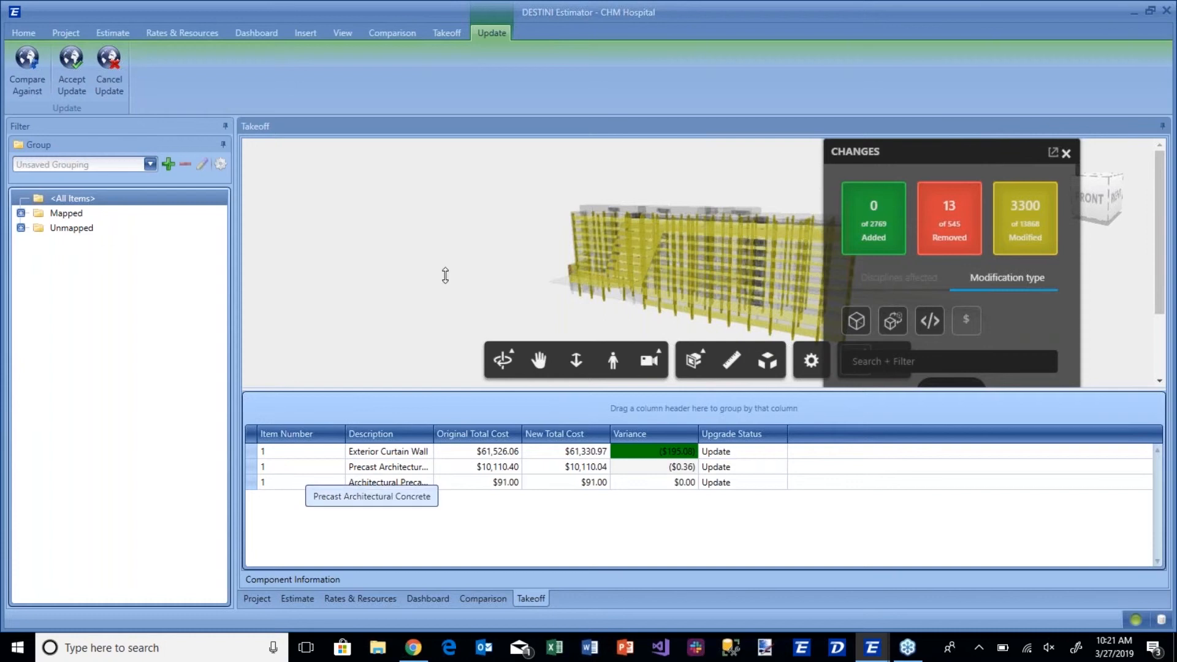
# Select the Mapped group, expand the Unmapped group and look through the Exterior Curtain Wall's upgrade status options.
pyautogui.click(57, 215)
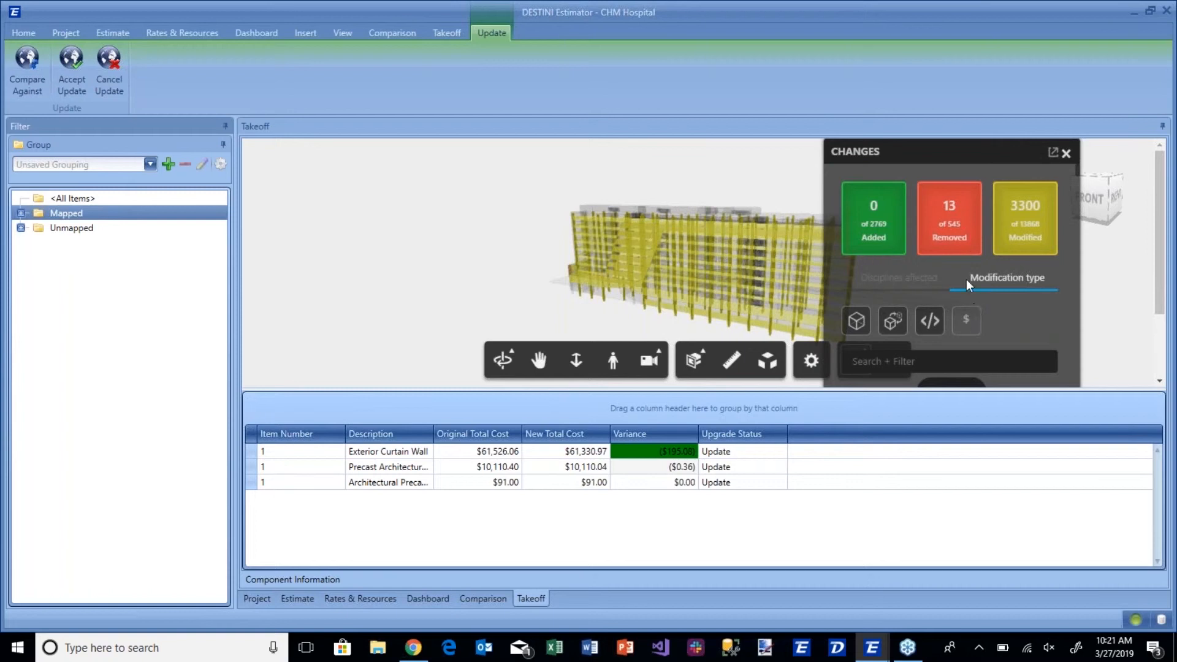
pyautogui.click(753, 452)
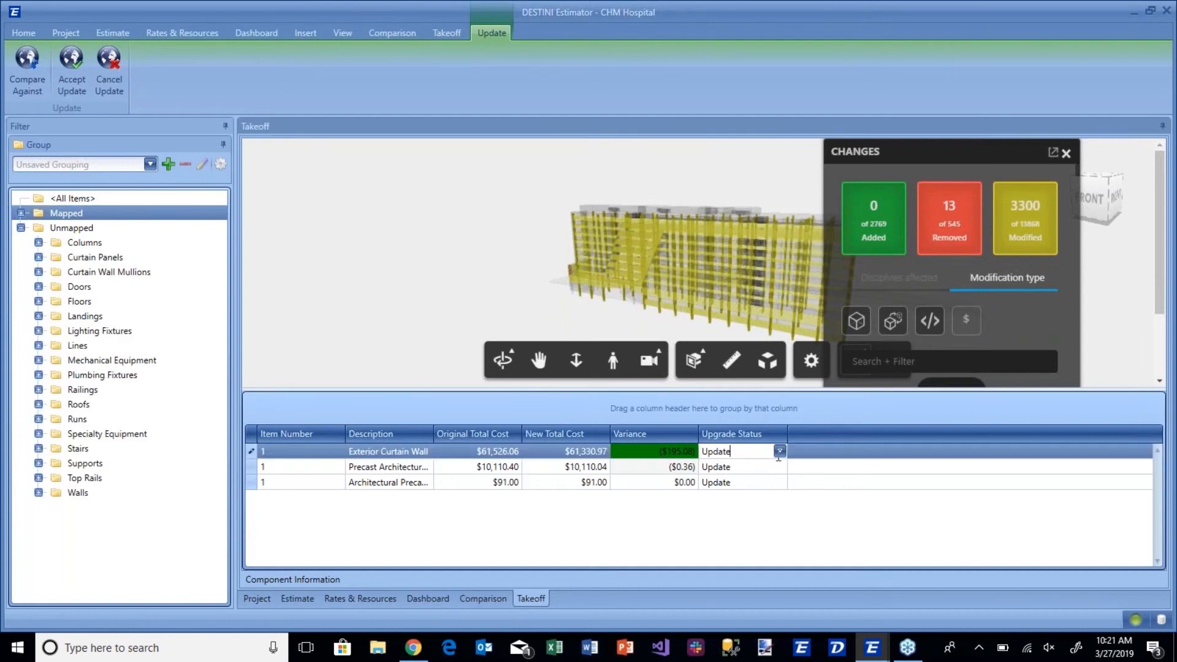
pyautogui.click(779, 451)
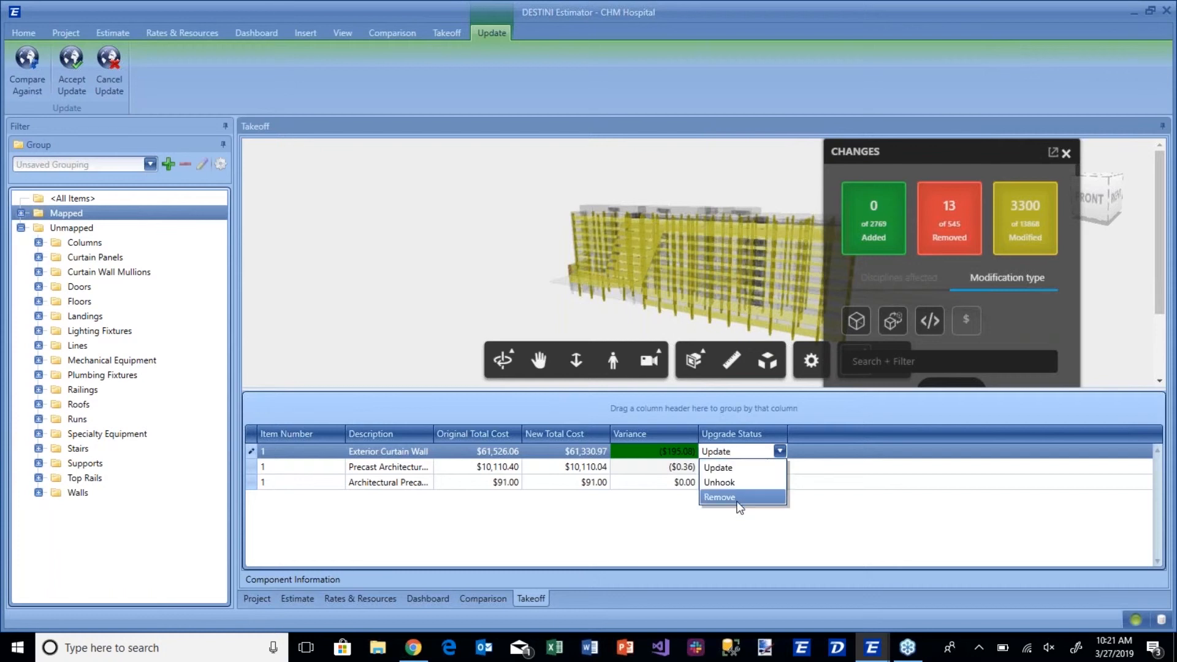
pyautogui.click(504, 264)
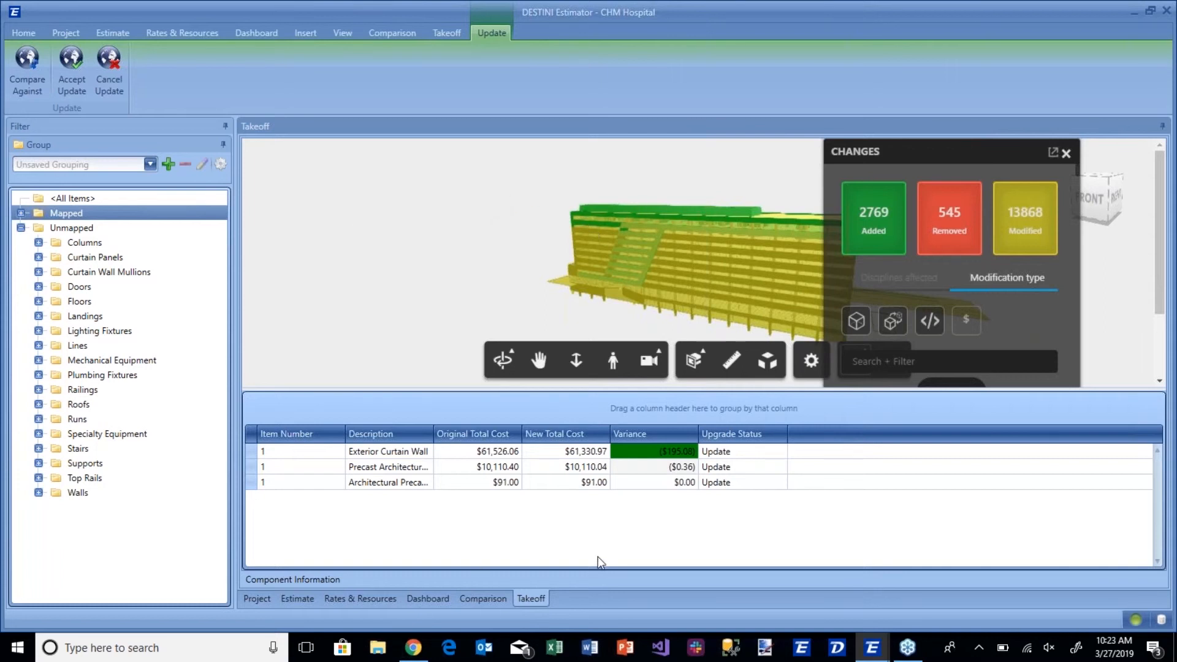
# Look at the floor plan takeoff in the THR Hospital estimate and return to the CHM Hospital model comparison.
pyautogui.moveTo(870, 653)
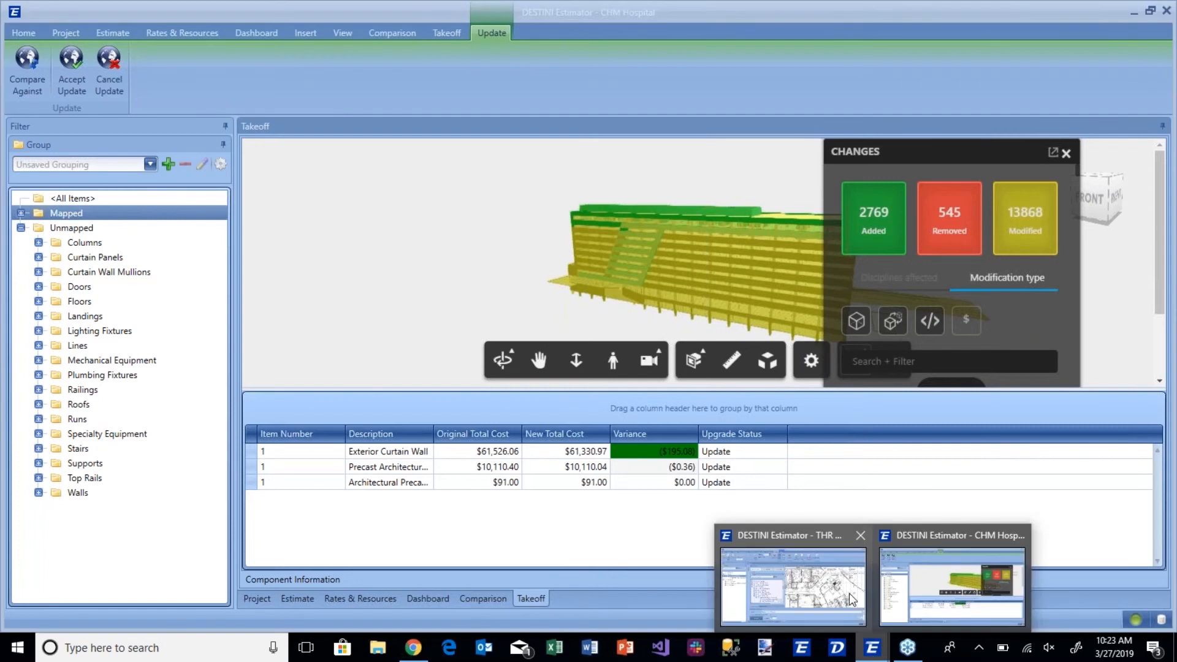
pyautogui.click(852, 595)
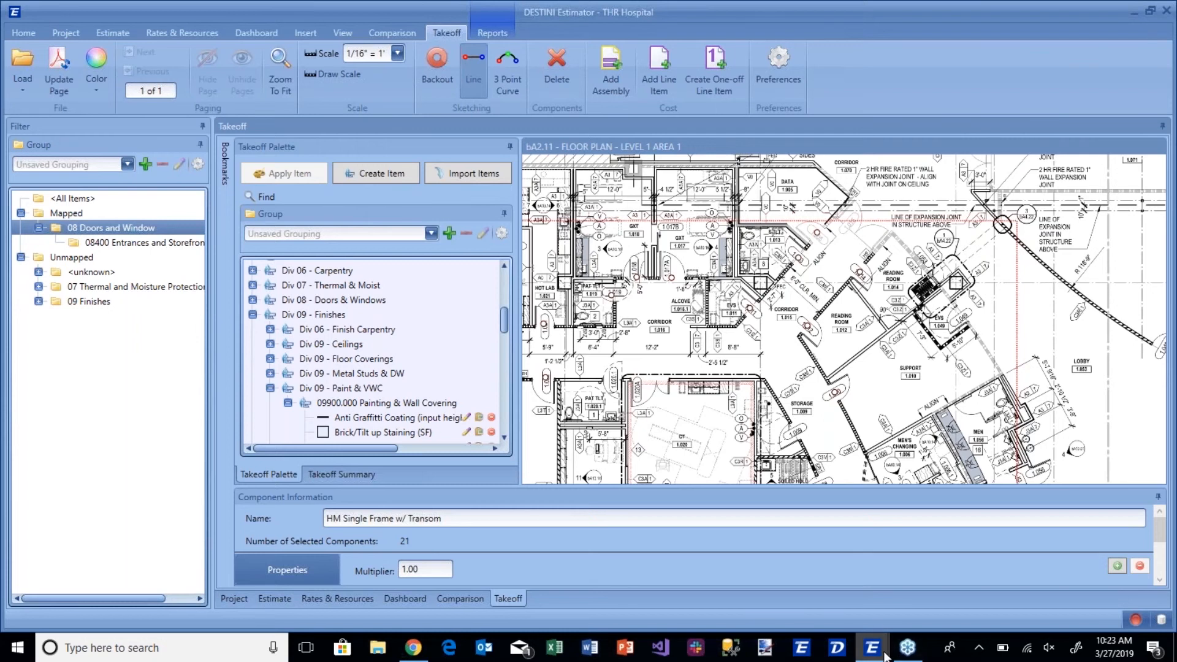
pyautogui.moveTo(871, 647)
pyautogui.click(920, 596)
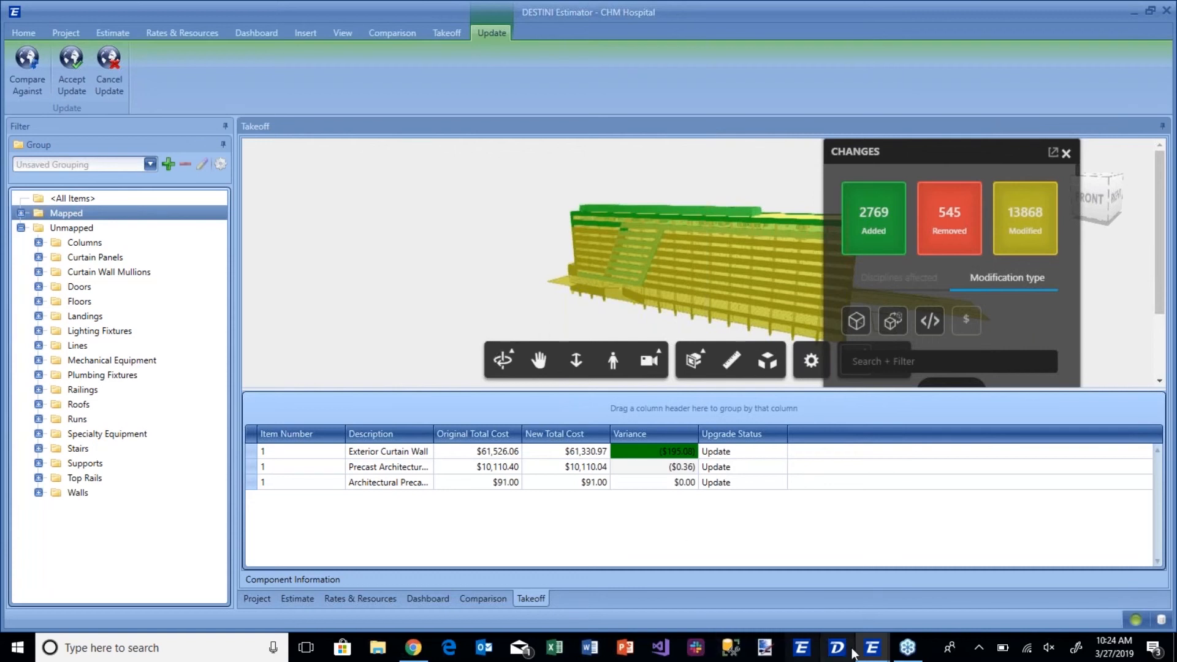
# Switch to the THR Hospital estimate and show all takeoff items on the floor plan.
pyautogui.moveTo(870, 651)
pyautogui.click(838, 586)
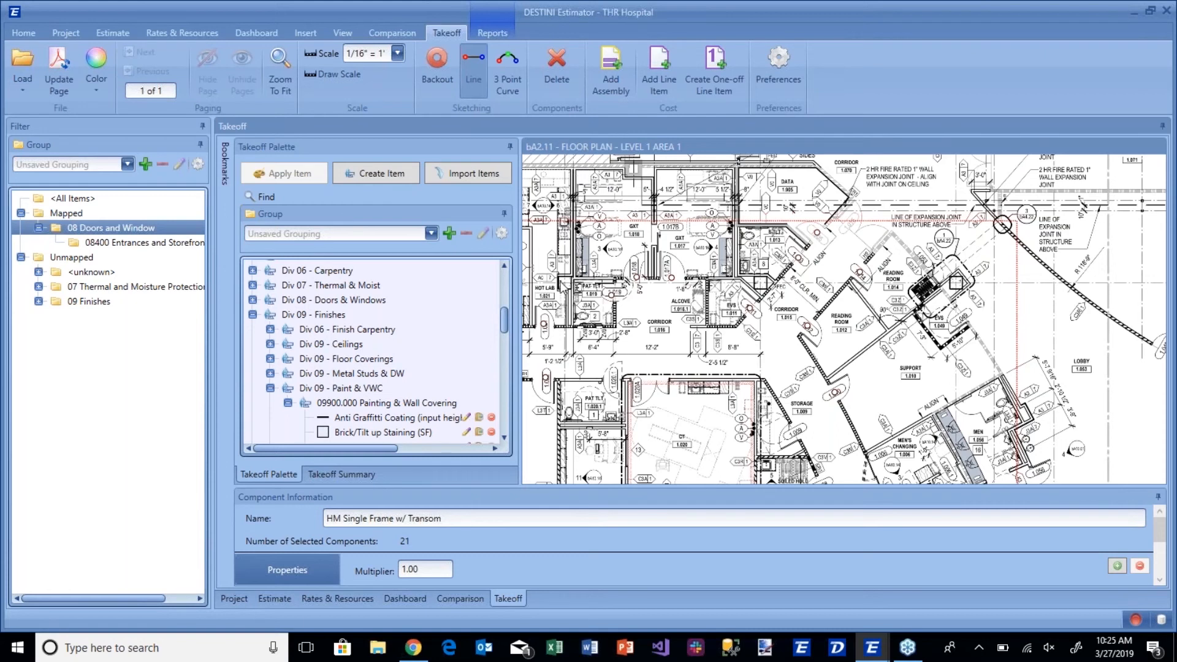
pyautogui.click(72, 198)
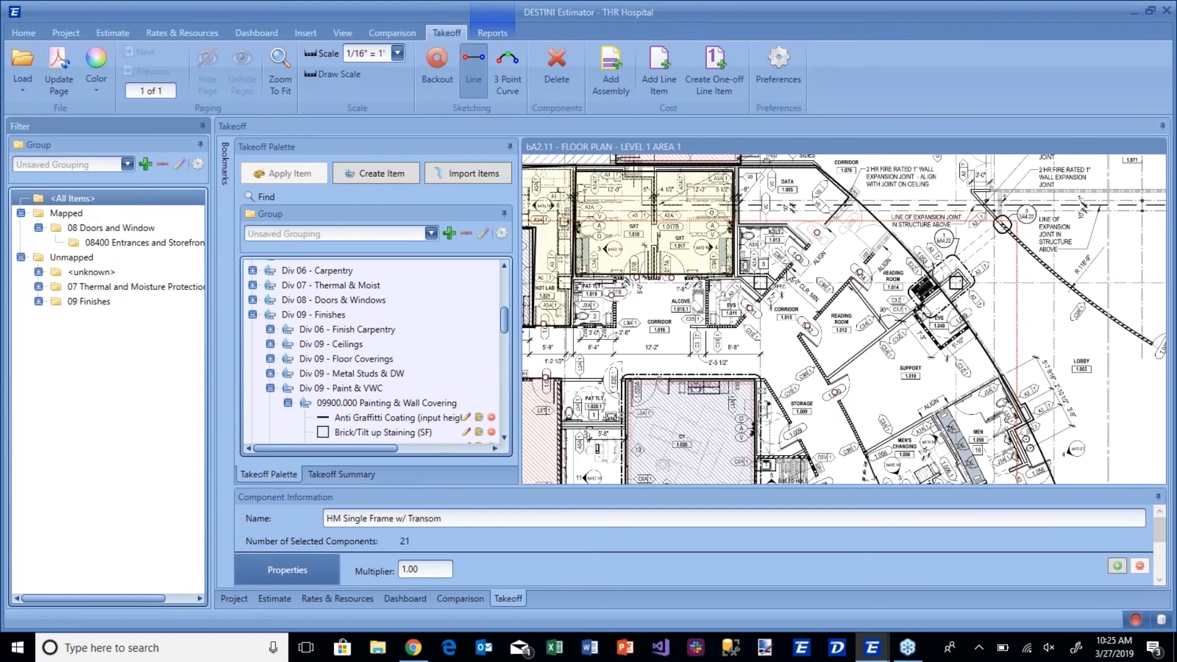
pyautogui.click(54, 84)
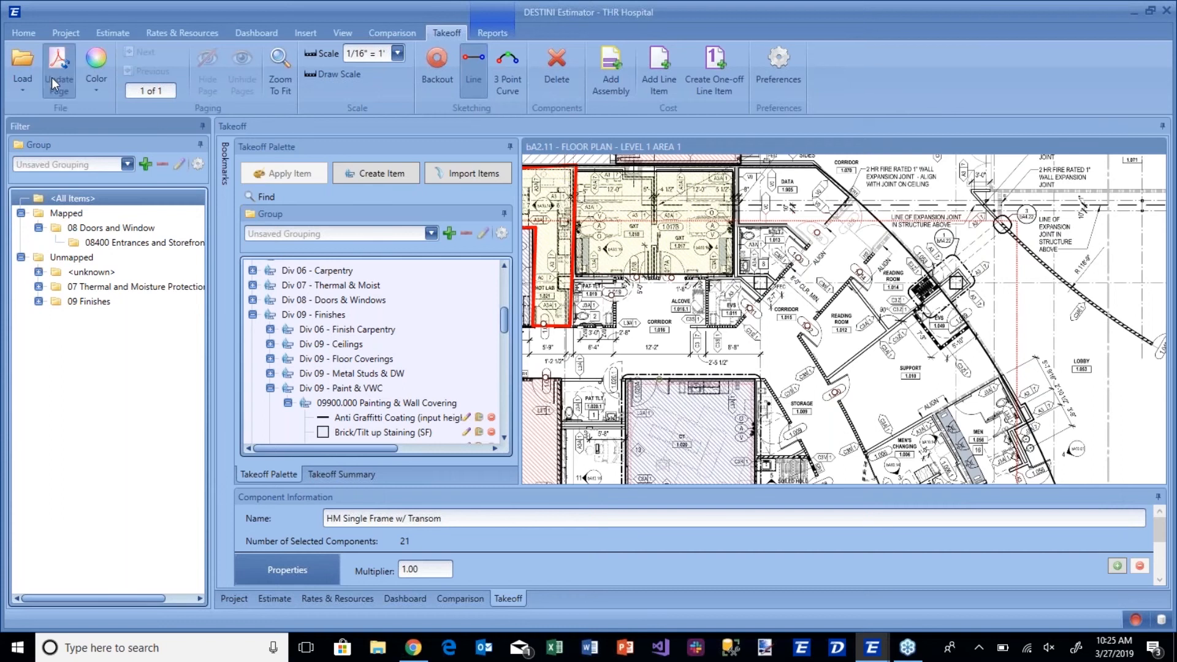
pyautogui.scroll(-1, 184, 166)
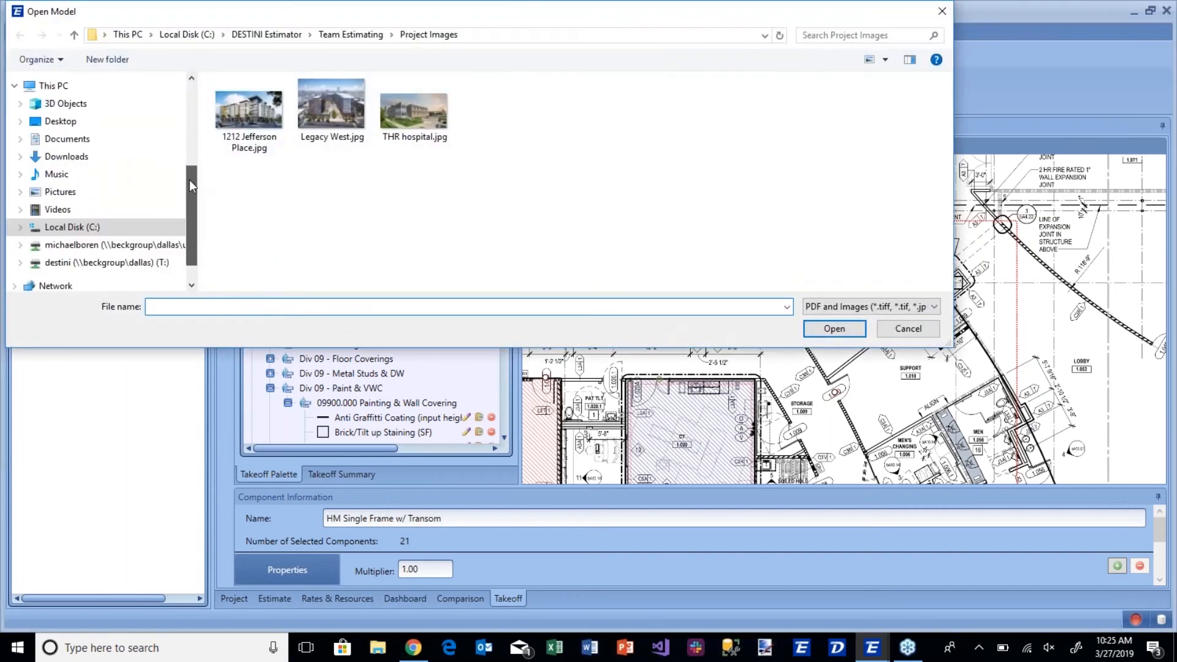
pyautogui.click(85, 227)
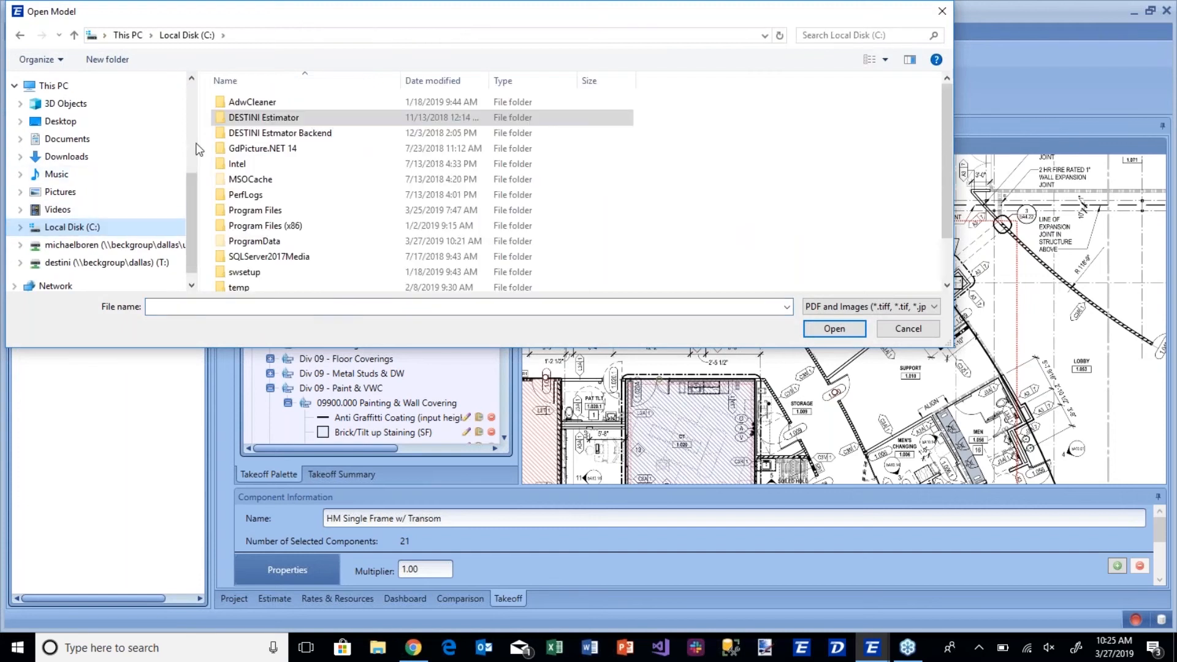
pyautogui.doubleClick(275, 122)
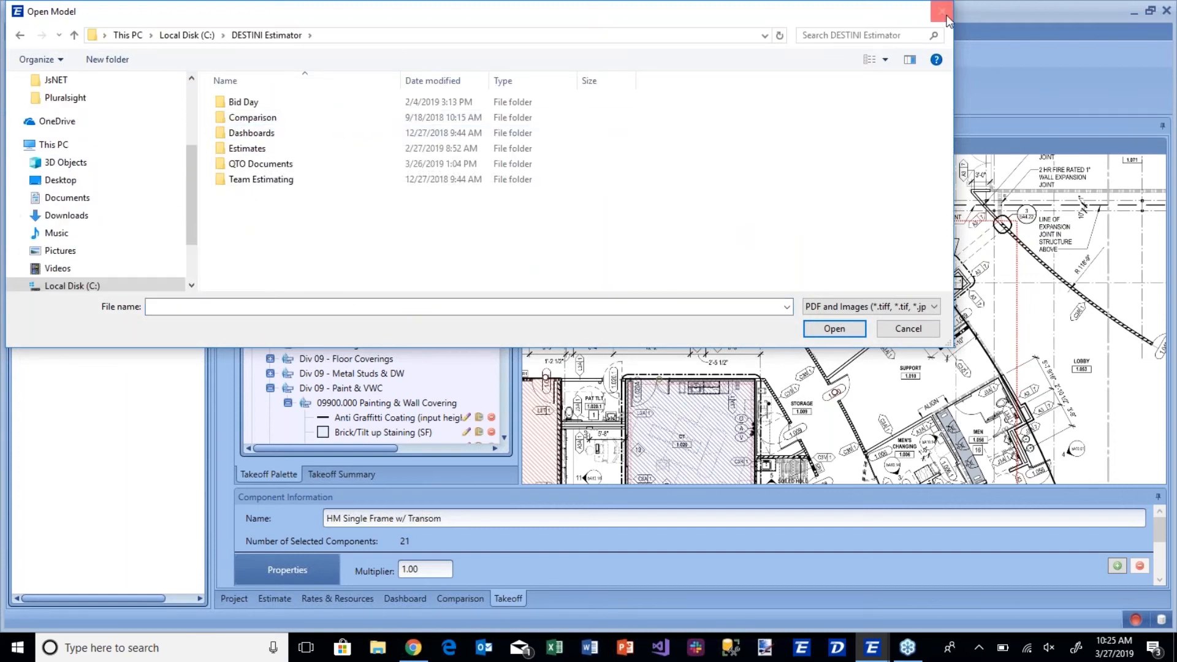
pyautogui.click(942, 11)
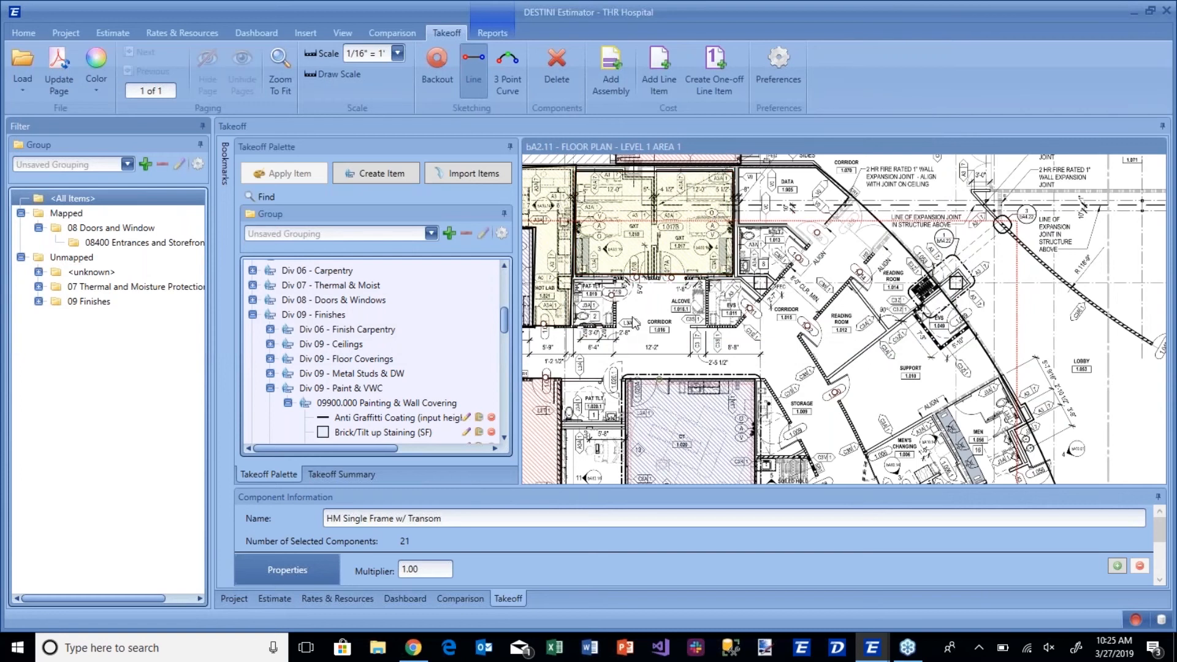
# Select the yellow drywall ceiling area over the two rooms above the alcove on the Level 1 floor plan.
pyautogui.moveTo(649, 309); pyautogui.dragTo(755, 302)
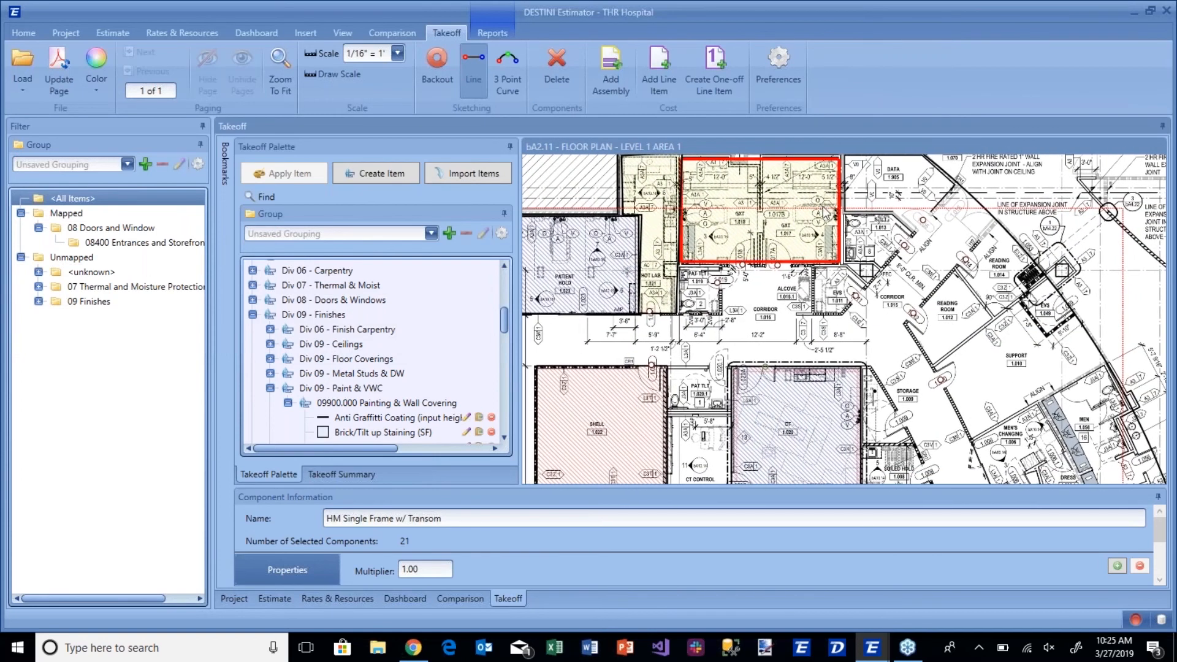
pyautogui.click(828, 183)
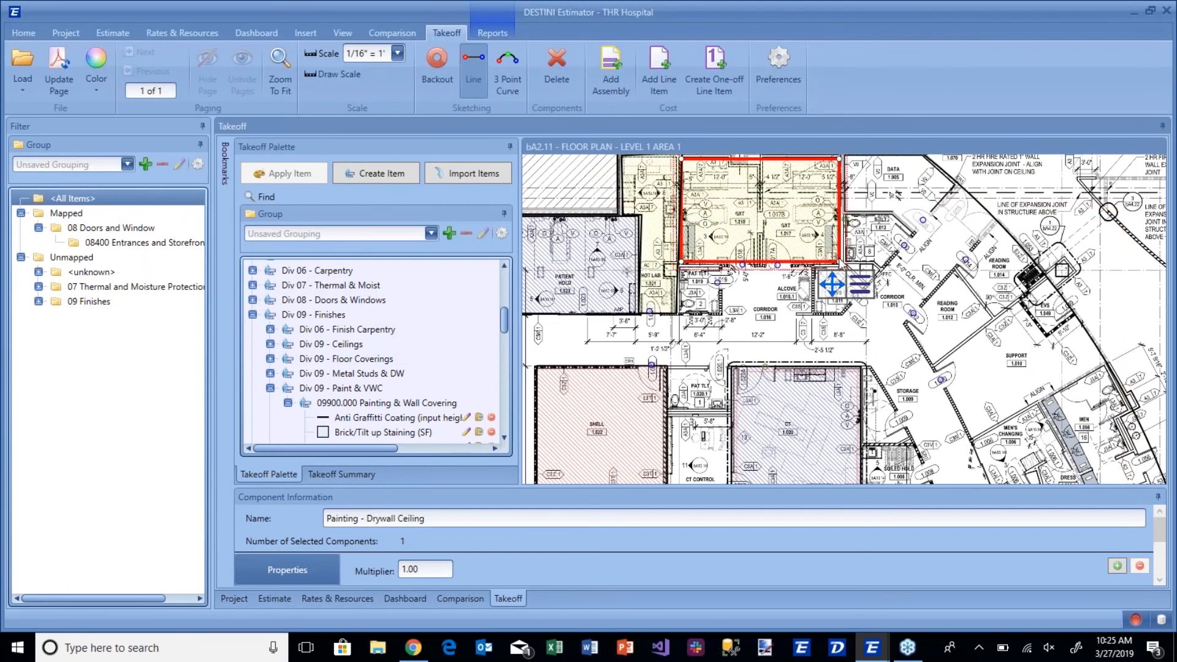